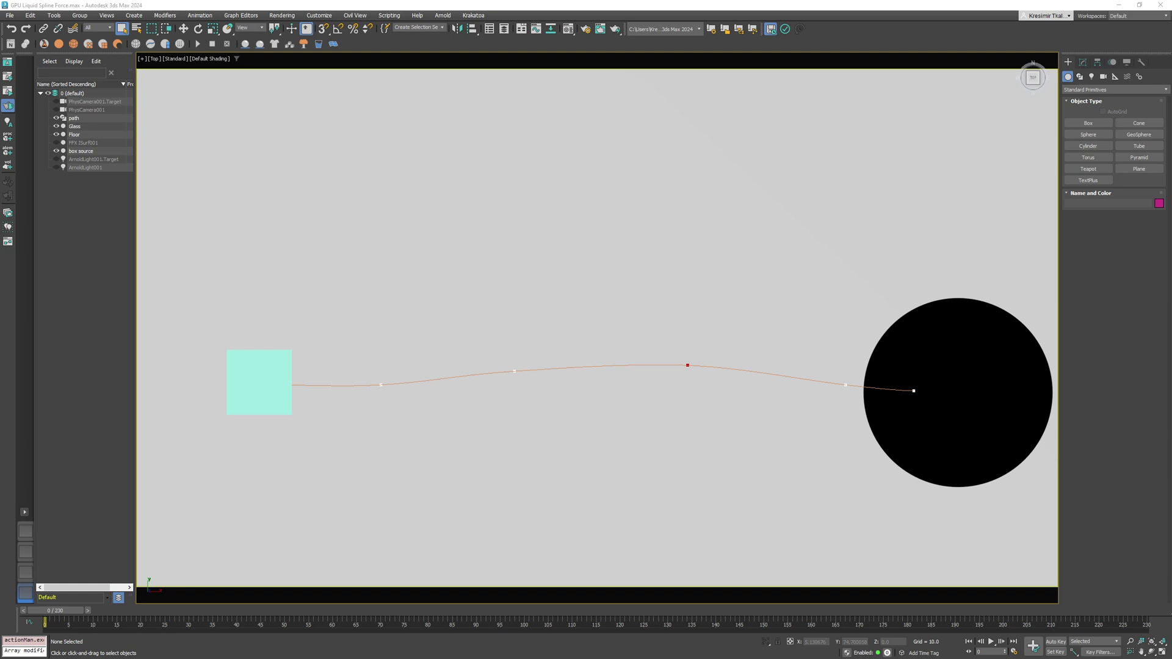
# - Inspect the box source, path spline and glass in the scene, switching to perspective view and scrubbing through the timeline
pyautogui.moveTo(72, 613); pyautogui.dragTo(108, 614)
pyautogui.click(257, 407)
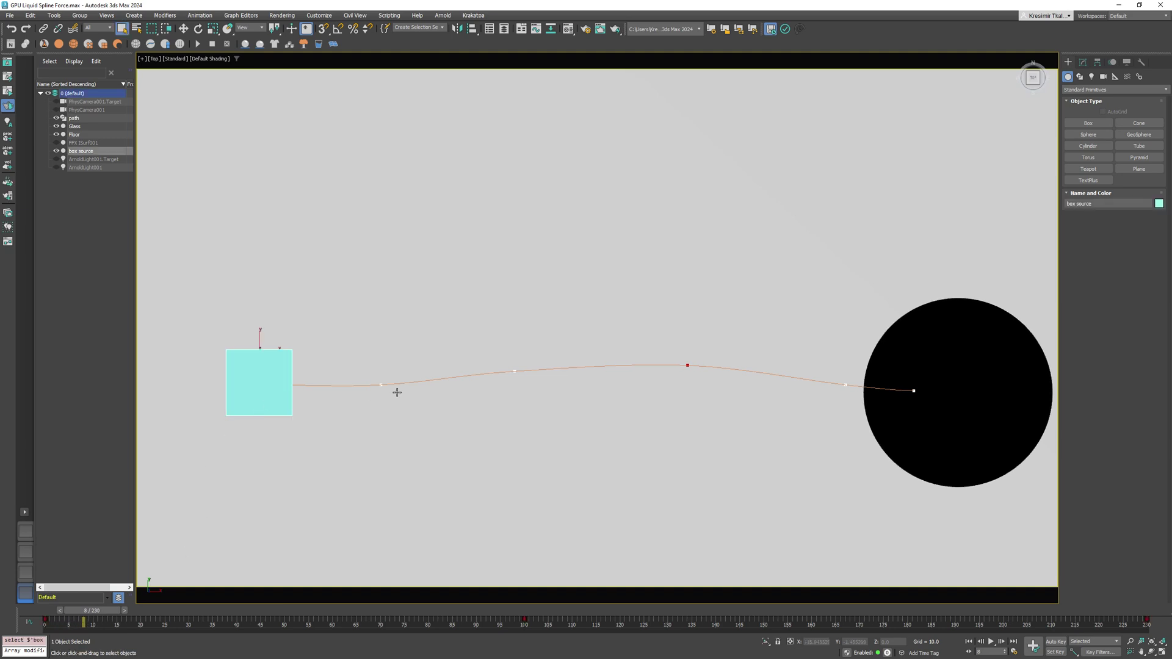
pyautogui.click(420, 384)
pyautogui.click(296, 513)
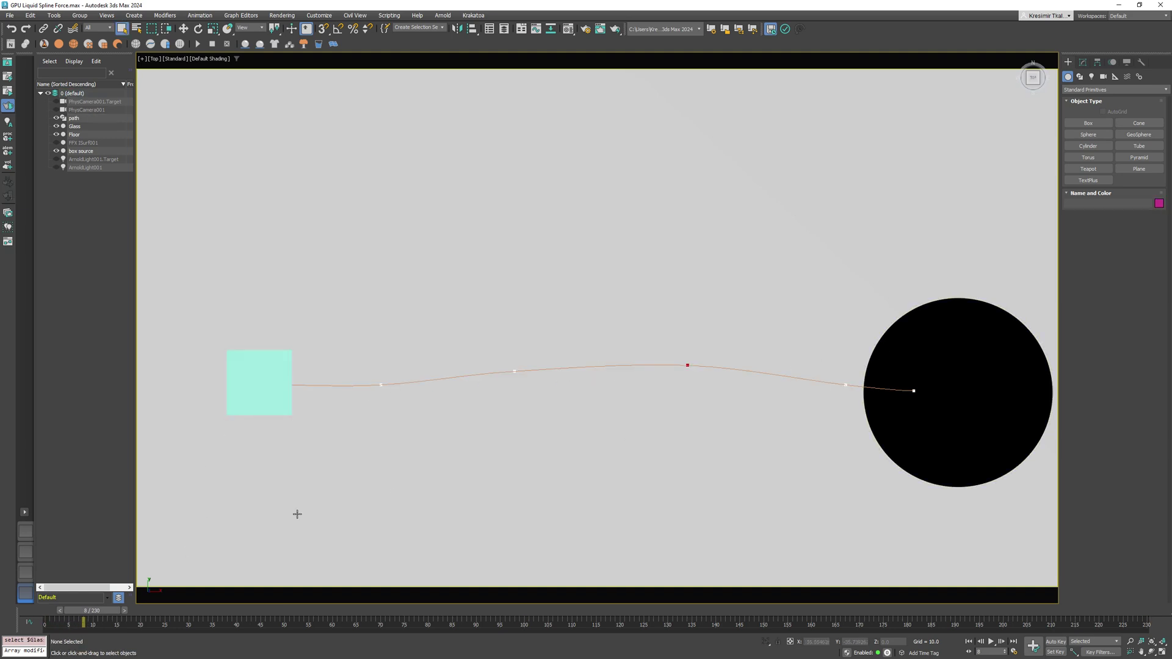
pyautogui.moveTo(108, 610)
pyautogui.mouseDown()
pyautogui.moveTo(1136, 611)
pyautogui.moveTo(55, 611)
pyautogui.moveTo(1001, 611)
pyautogui.moveTo(107, 610)
pyautogui.mouseUp()
pyautogui.press('p')
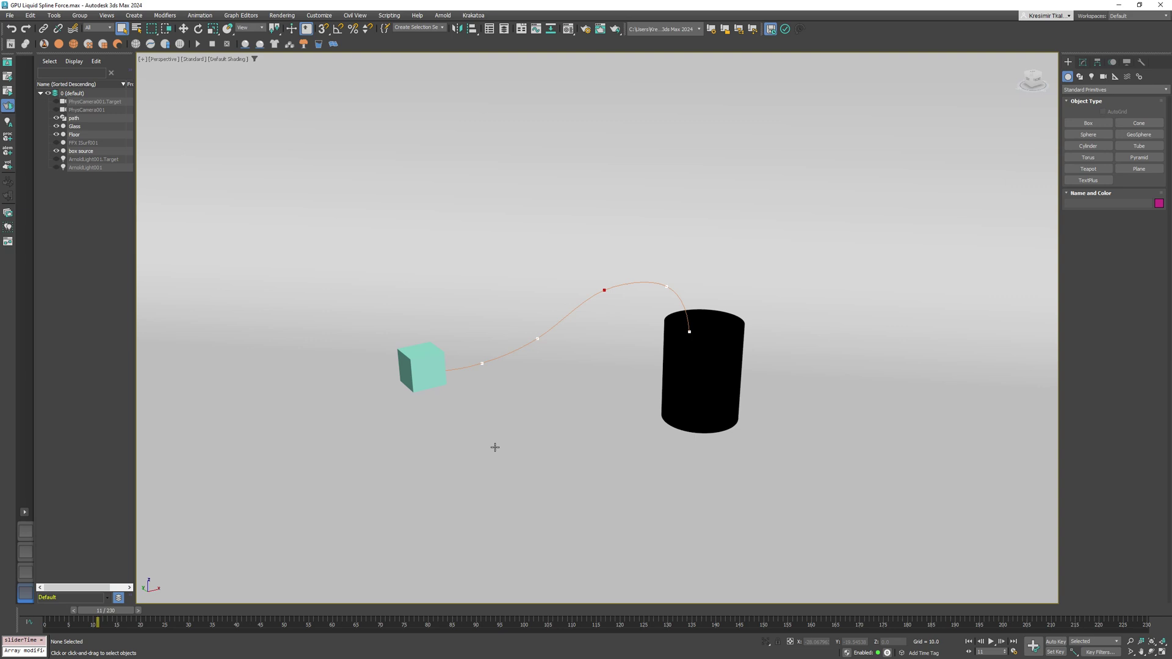
pyautogui.moveTo(528, 427); pyautogui.dragTo(529, 448, button='middle')
pyautogui.scroll(3, 543, 435)
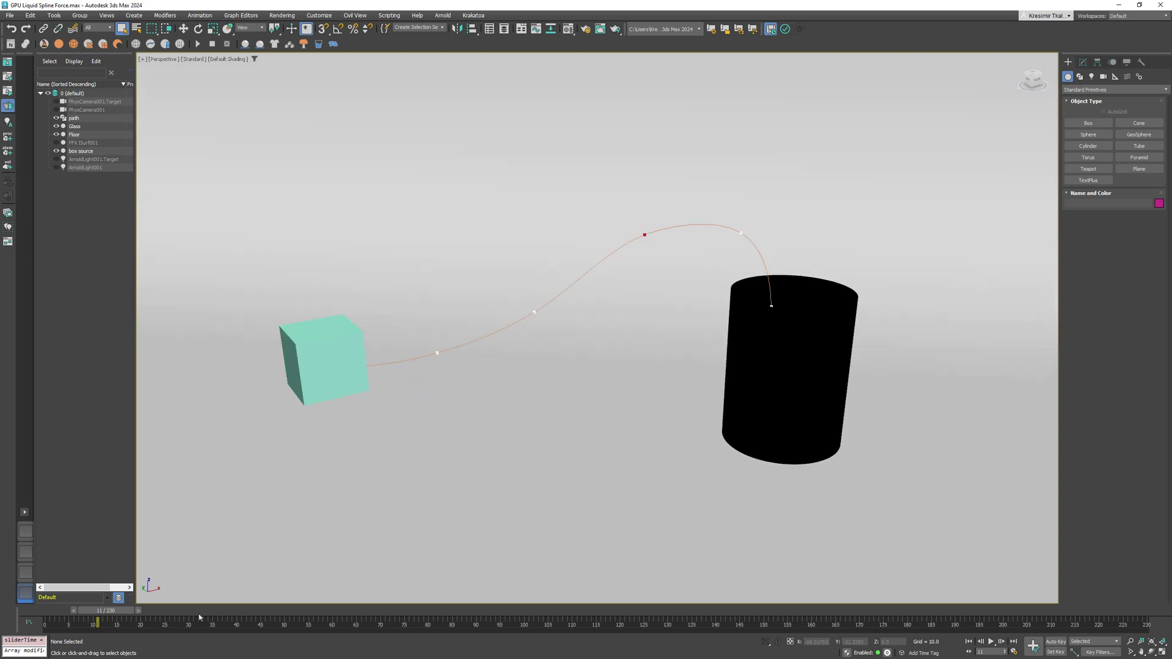
pyautogui.moveTo(129, 610); pyautogui.dragTo(1009, 610)
pyautogui.moveTo(869, 618); pyautogui.dragTo(44, 614)
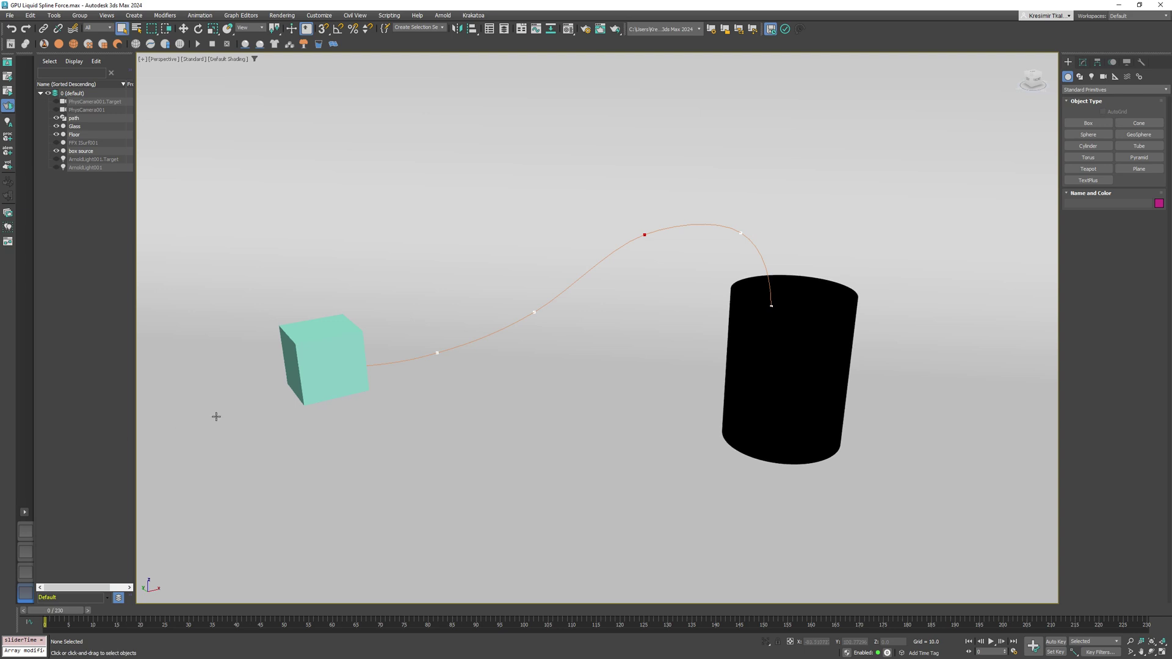
# - Select the box source and Glass objects and create a FumeFX NodeWorks setup from them with the PhysX PBD Liquid preset
pyautogui.click(313, 360)
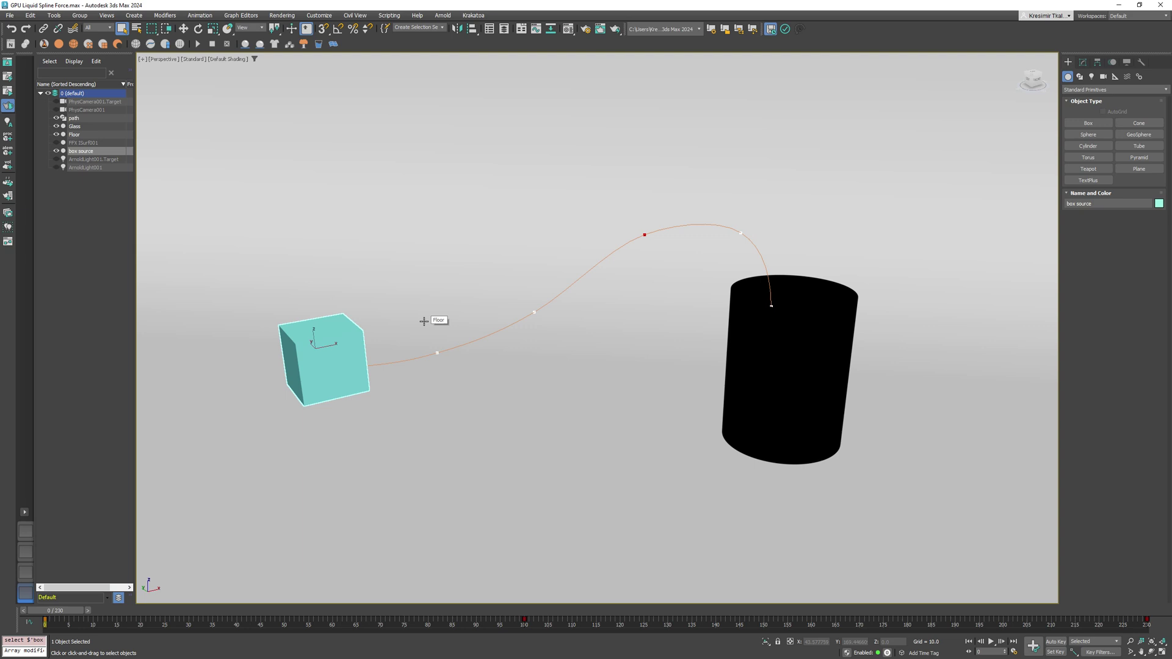
pyautogui.keyDown('ctrl'); pyautogui.click(775, 399); pyautogui.keyUp('ctrl')
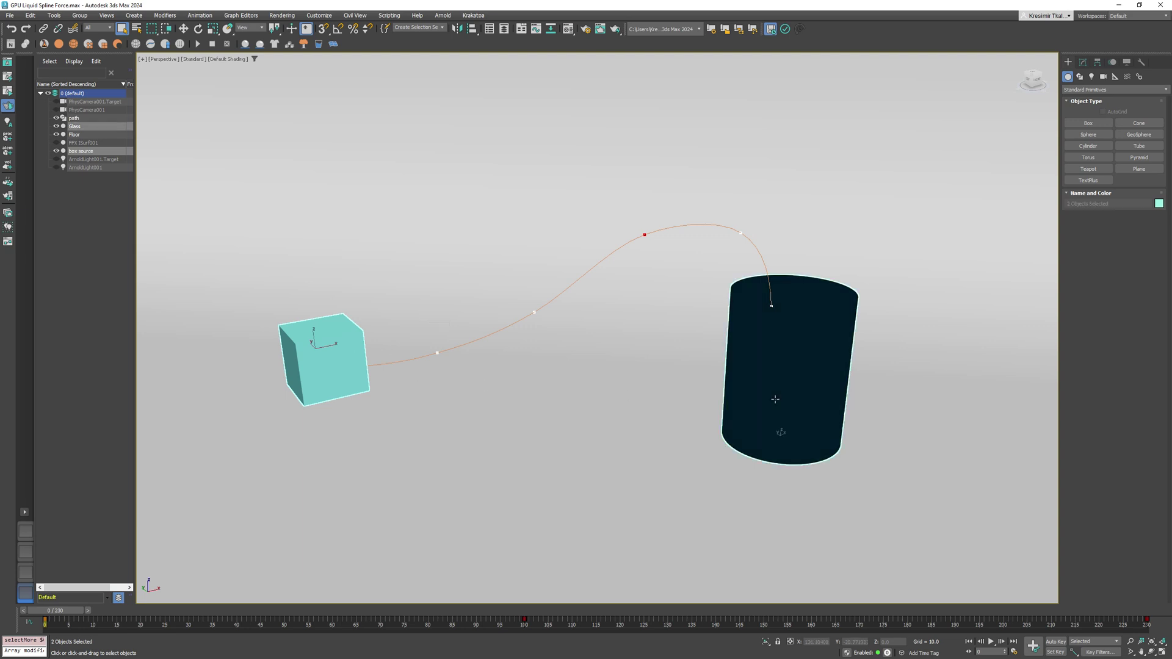
pyautogui.click(319, 45)
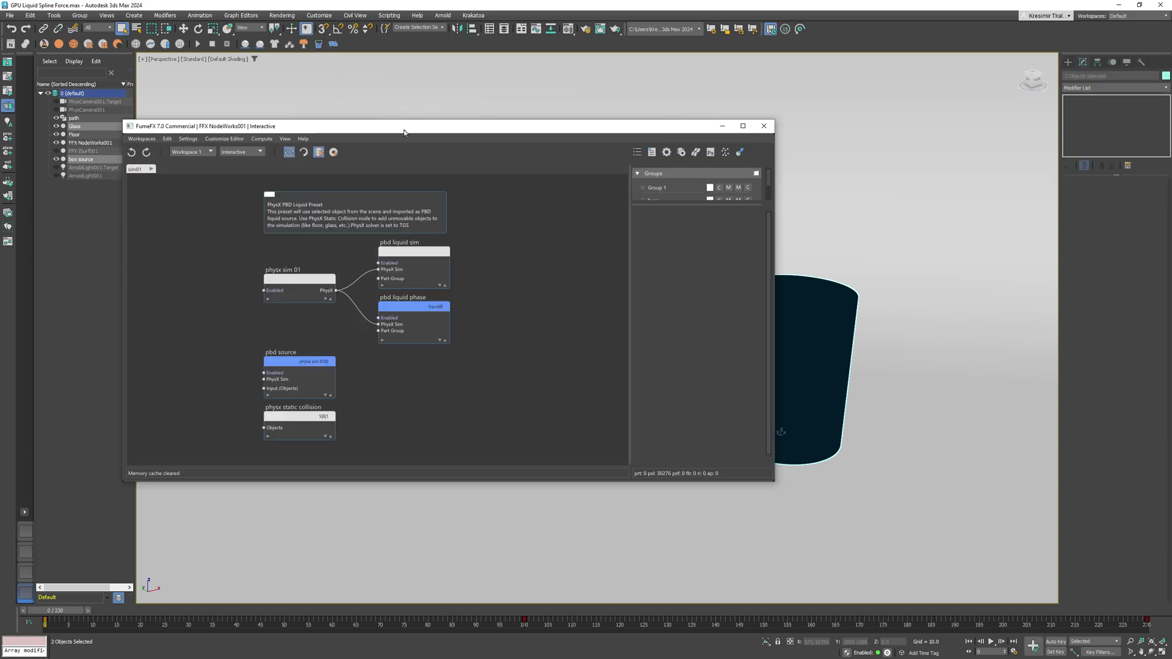
pyautogui.moveTo(404, 131); pyautogui.dragTo(406, 142)
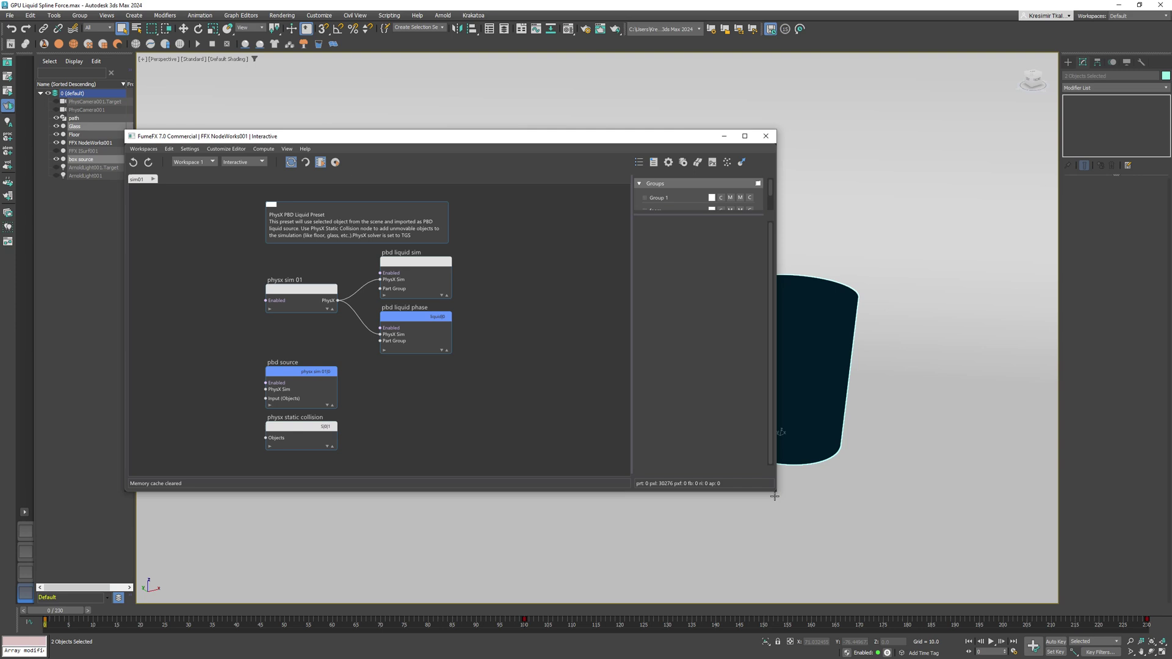
pyautogui.moveTo(776, 496); pyautogui.dragTo(655, 563)
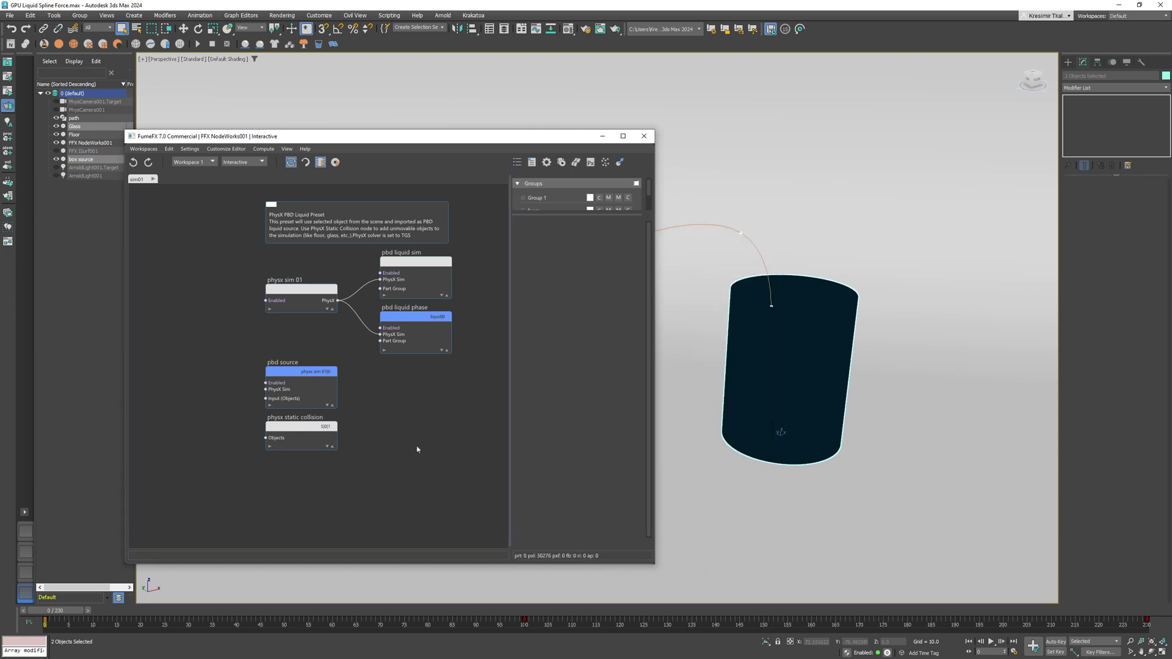
# - Review the pbd source node's object list, its Generate settings and the available source types
pyautogui.click(317, 379)
pyautogui.click(577, 349)
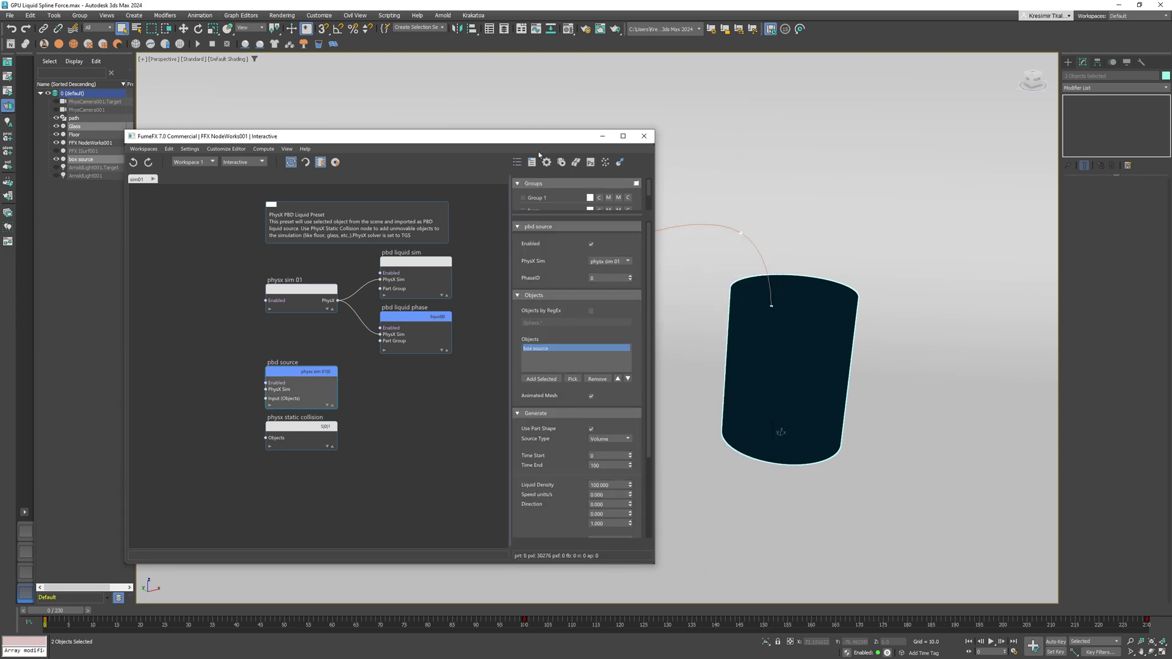
pyautogui.moveTo(536, 140); pyautogui.dragTo(439, 121)
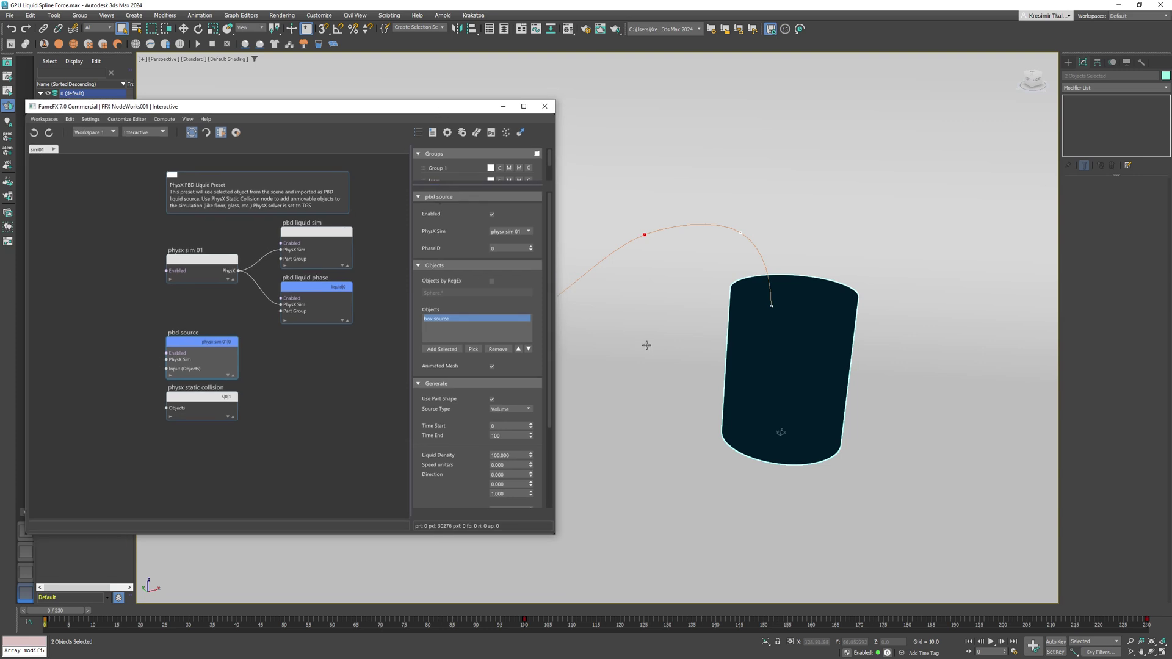
pyautogui.moveTo(647, 345); pyautogui.dragTo(776, 360, button='middle')
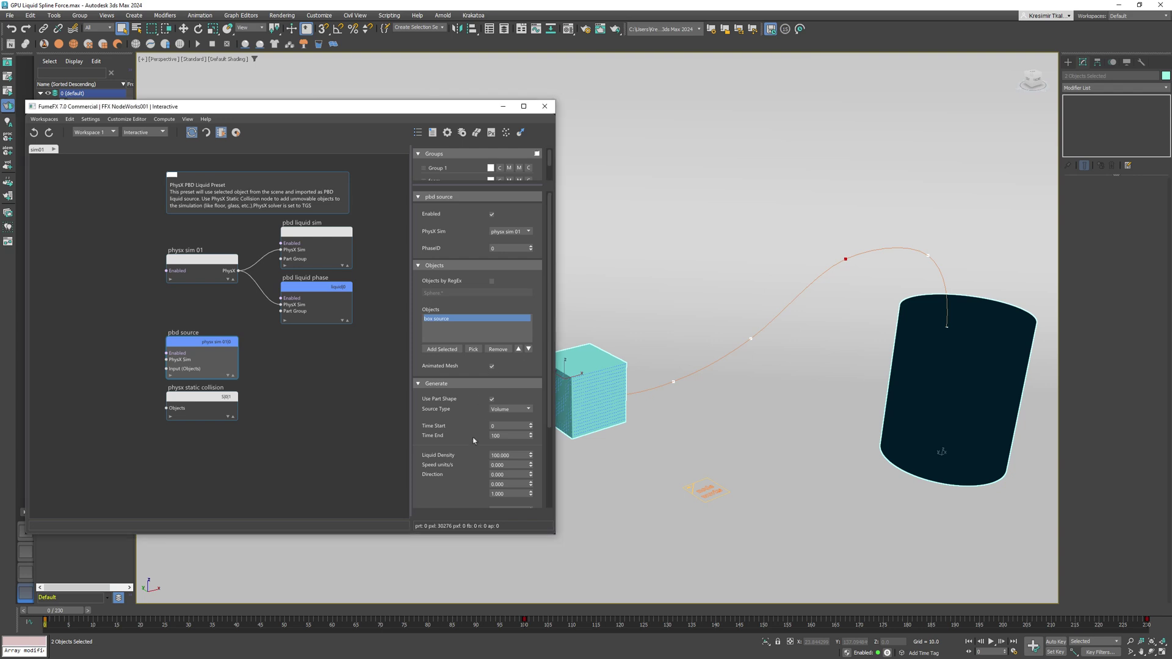
pyautogui.scroll(-3, 466, 411)
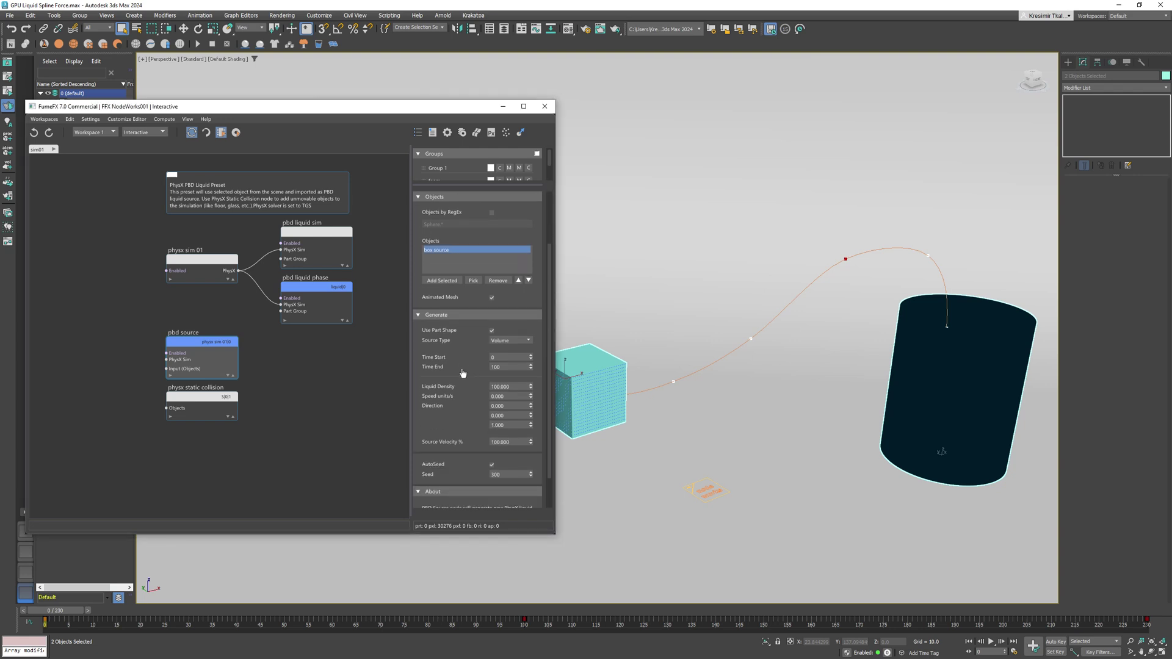
pyautogui.click(529, 343)
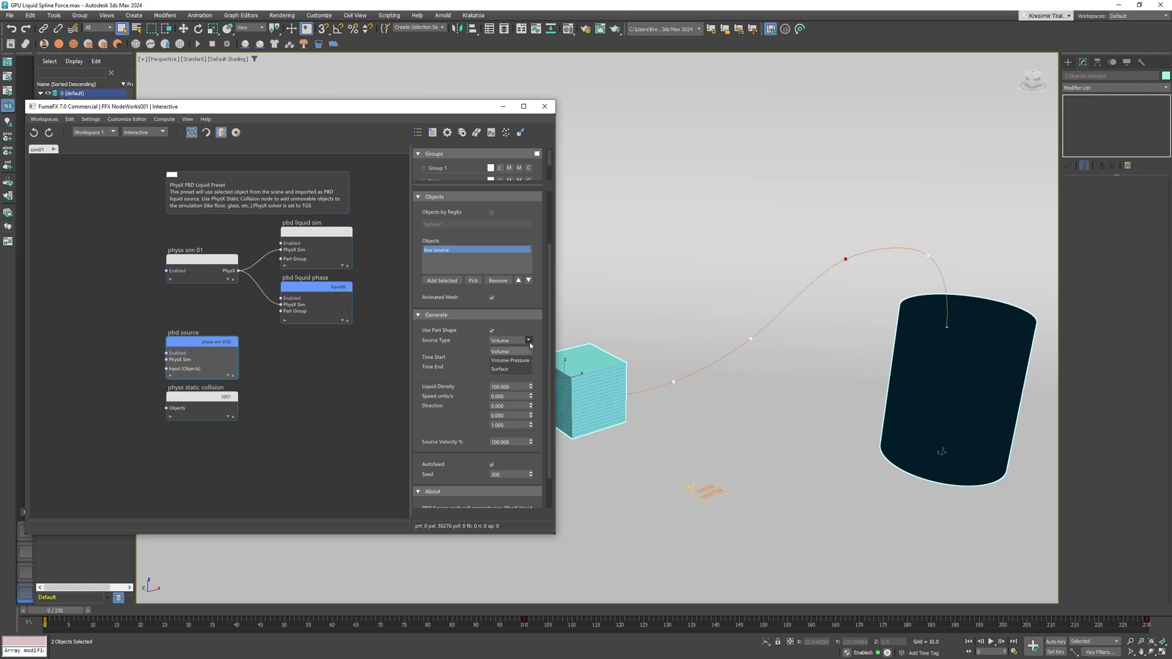
pyautogui.click(531, 346)
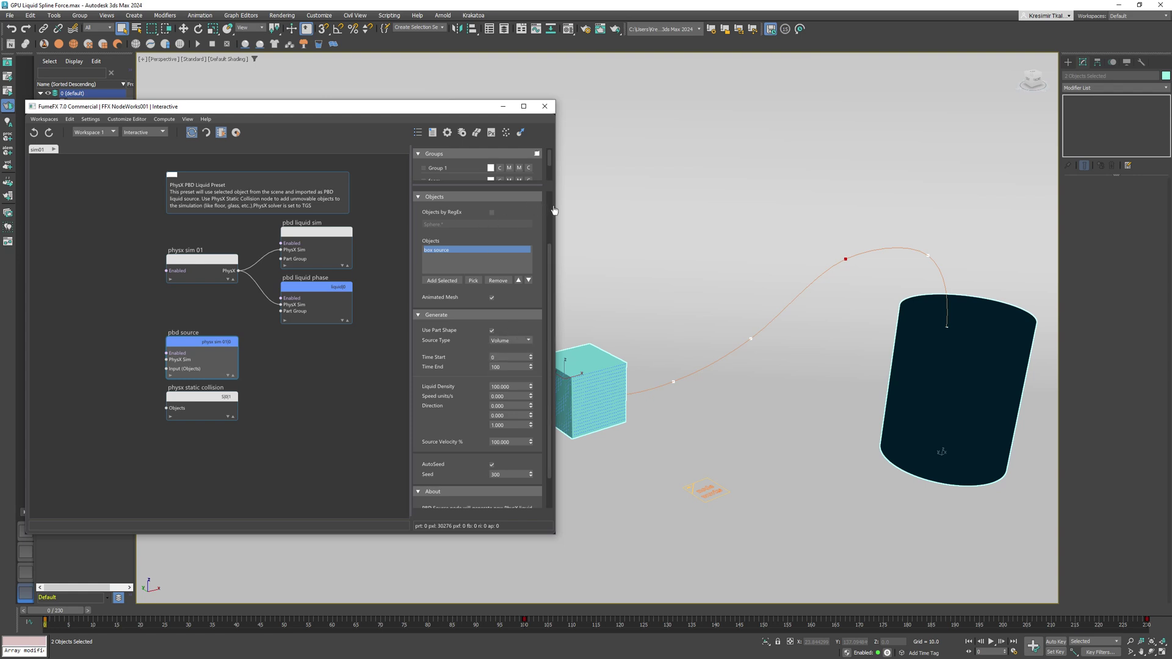
# - Hide the box source and Glass objects and arrange the node editor so the liquid particles can be seen
pyautogui.moveTo(557, 207); pyautogui.dragTo(517, 207)
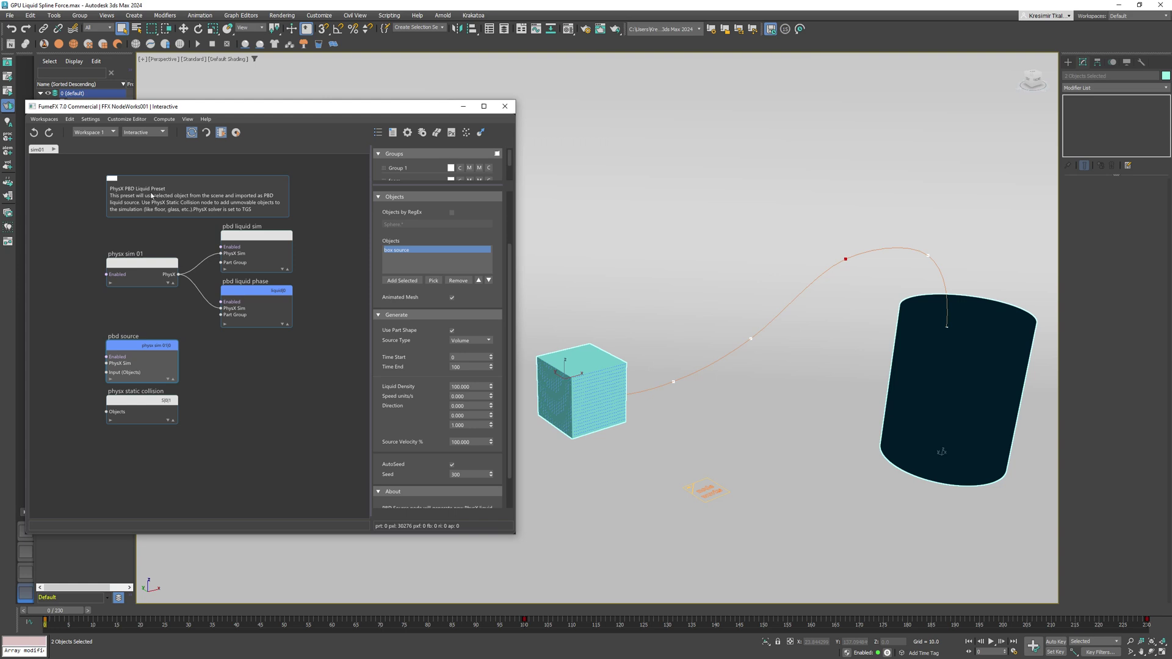
pyautogui.moveTo(109, 113); pyautogui.dragTo(229, 117)
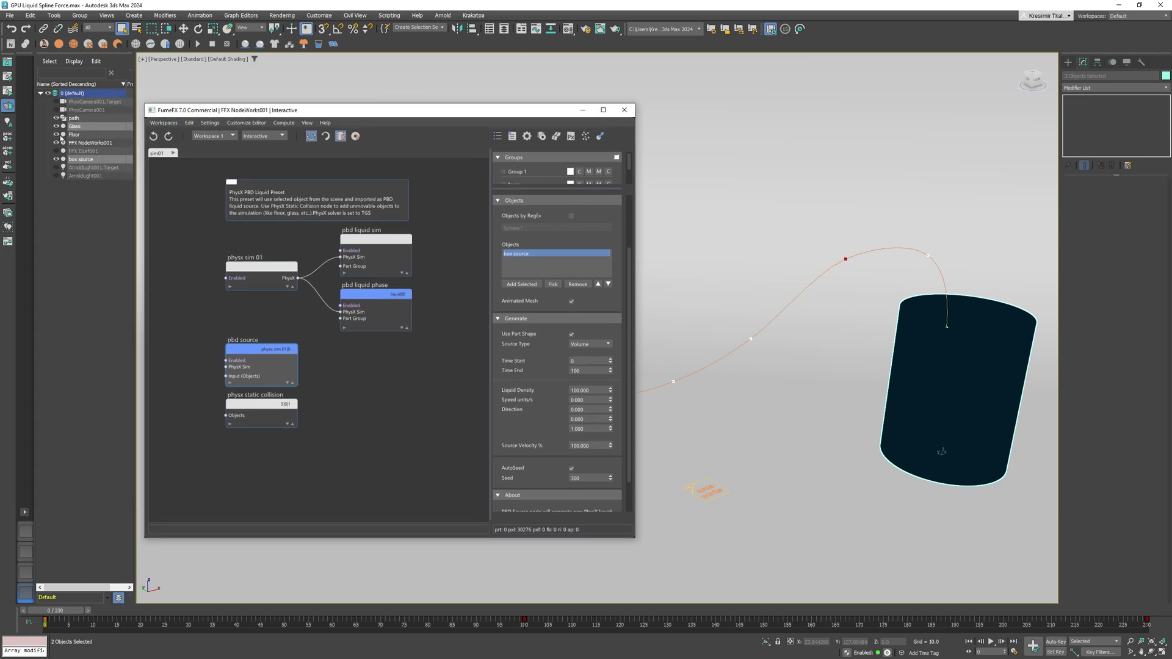
pyautogui.click(57, 159)
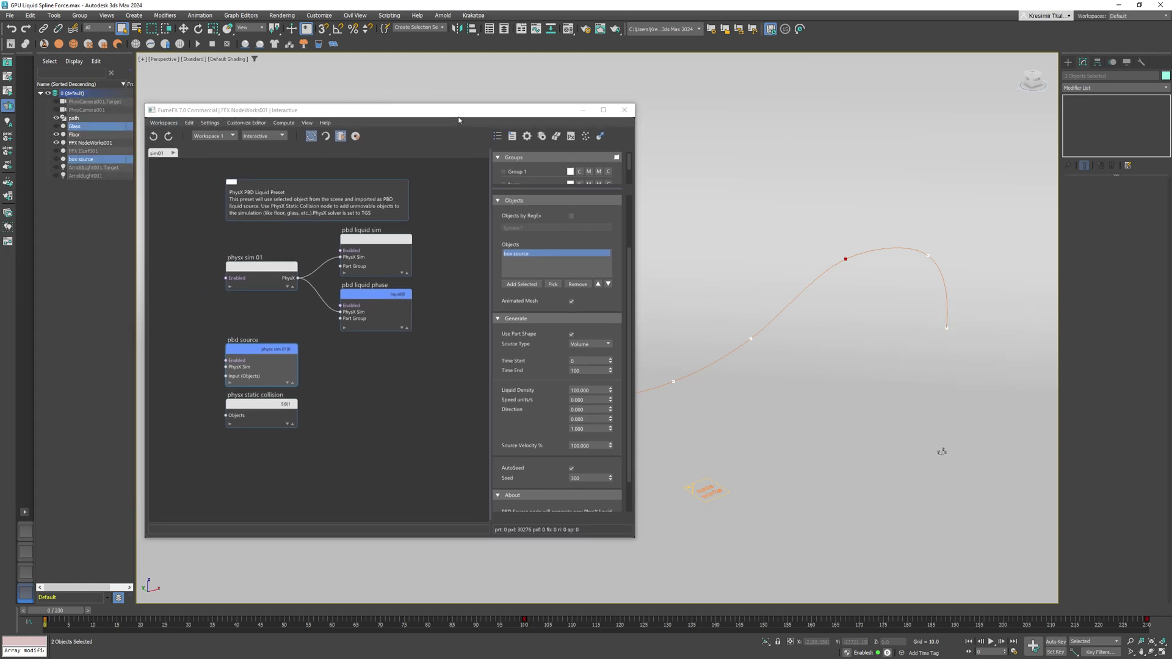
pyautogui.moveTo(459, 120); pyautogui.dragTo(350, 121)
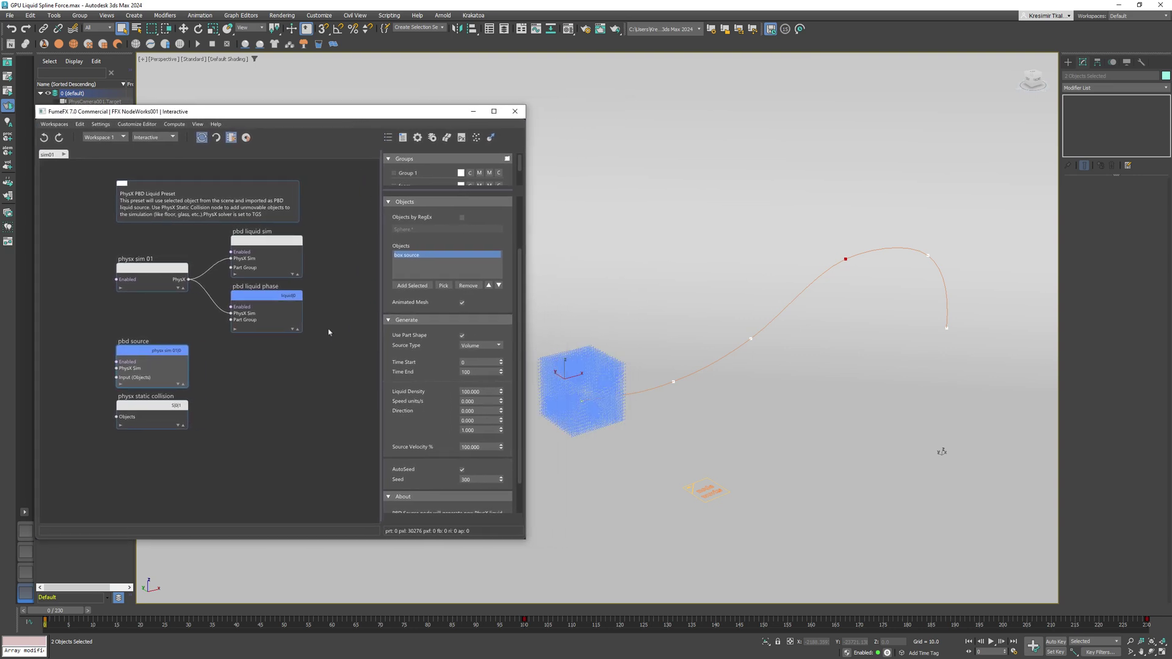
# - Check the physx static collision node's settings, clear the scene selection and unhide Glass
pyautogui.click(175, 408)
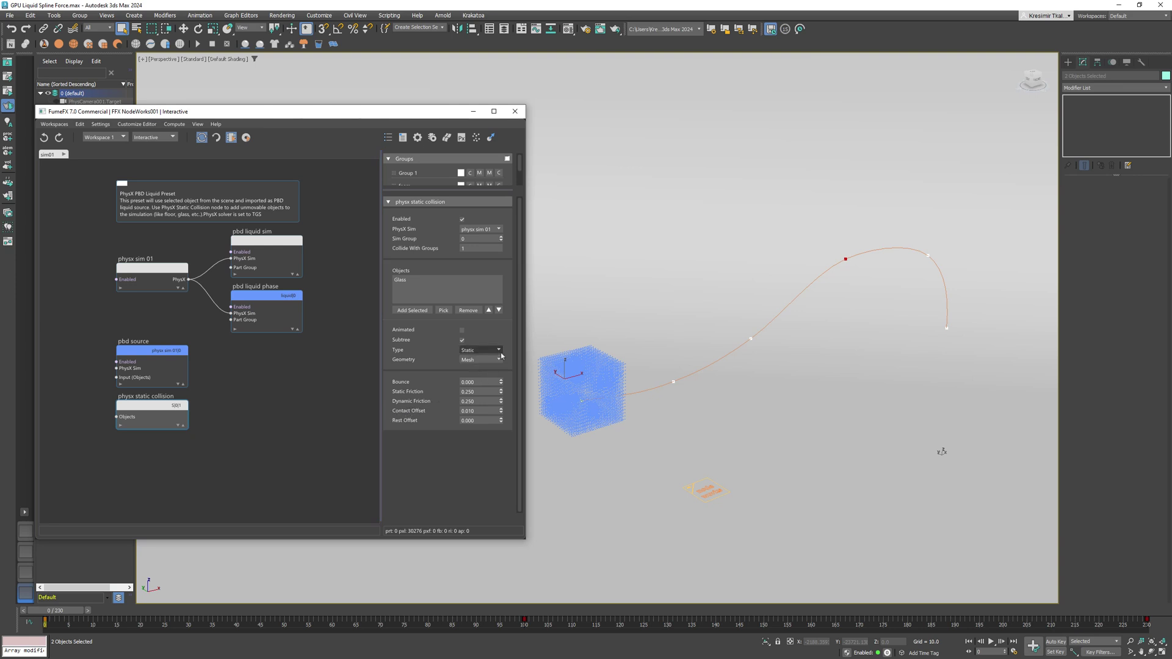
pyautogui.moveTo(371, 113); pyautogui.dragTo(314, 134)
pyautogui.click(78, 207)
pyautogui.click(62, 127)
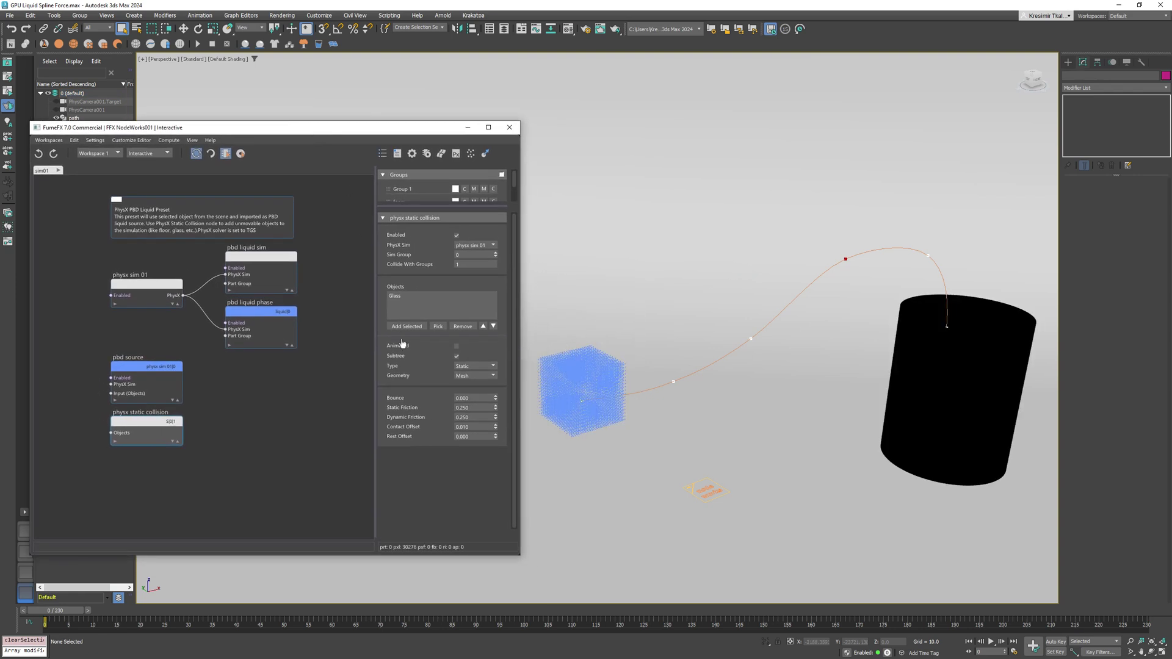
# - Set the Z gravity of the physx sim 01 node to -6
pyautogui.click(149, 288)
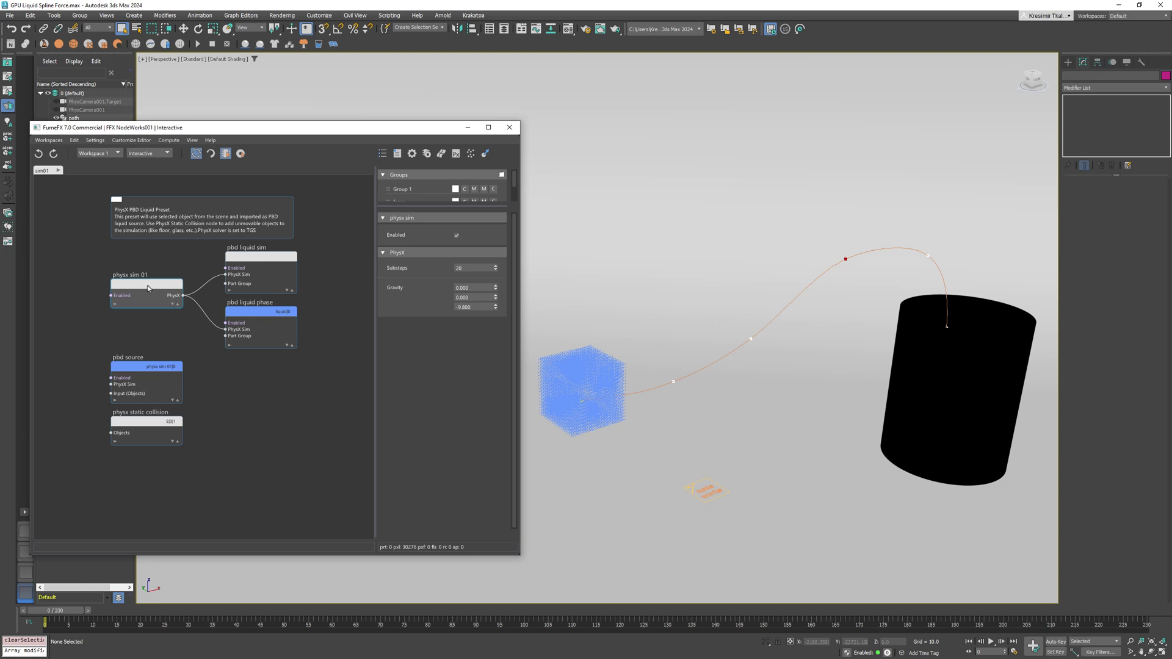
pyautogui.click(462, 307)
pyautogui.moveTo(80, 619); pyautogui.dragTo(55, 632)
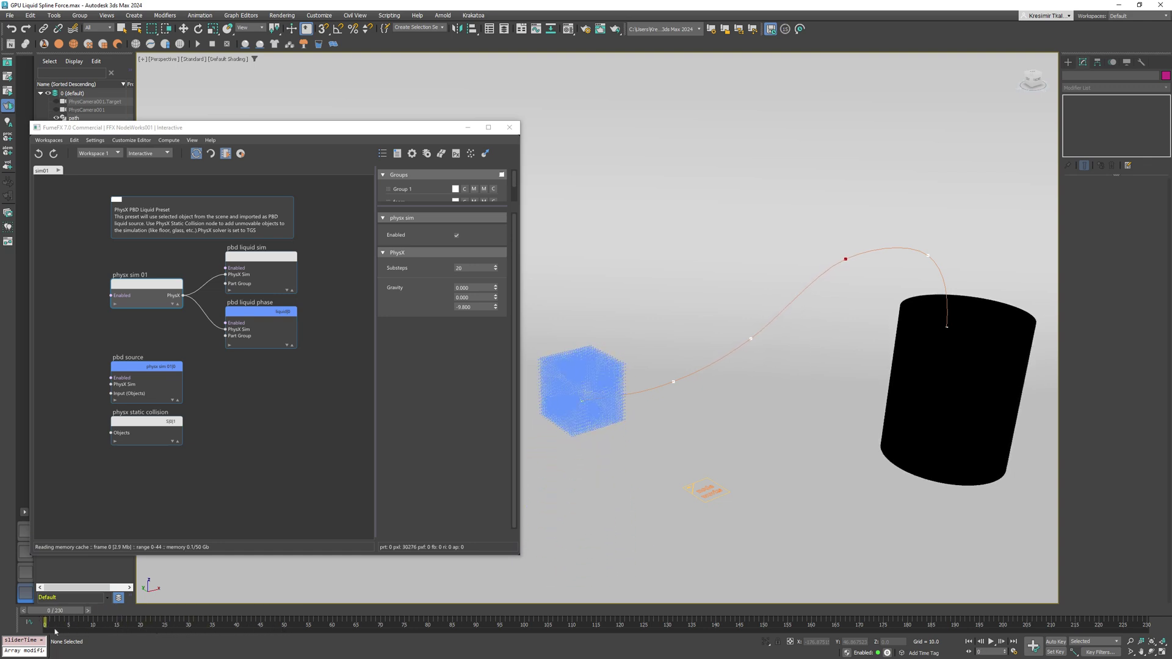
pyautogui.click(459, 309)
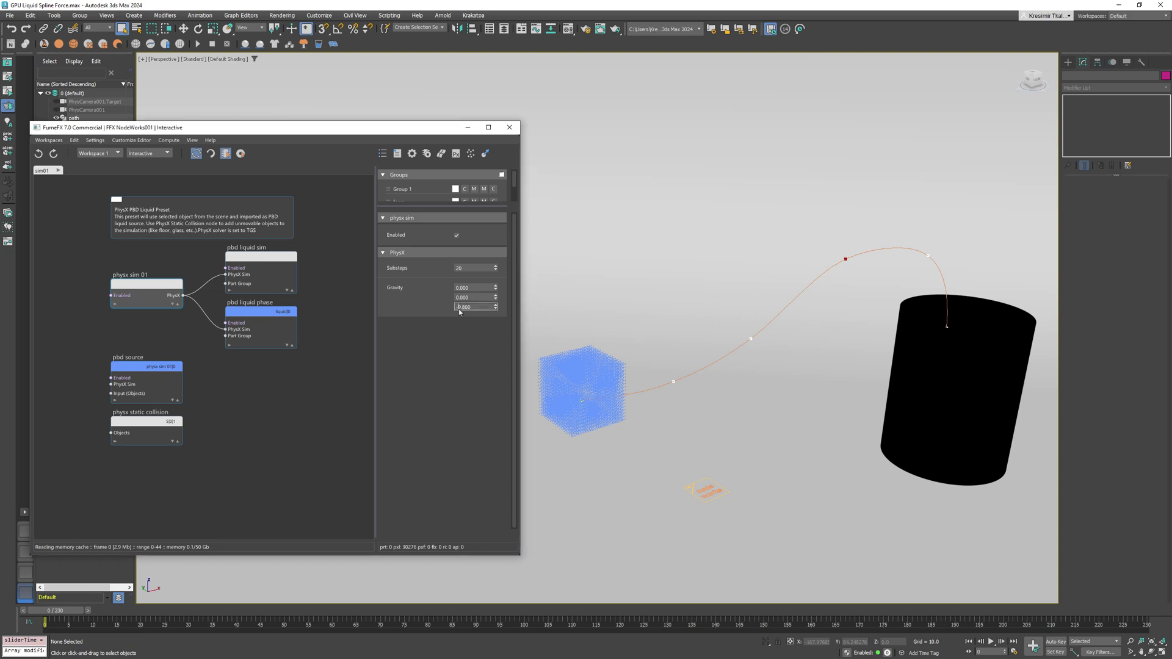
pyautogui.write('-6')
pyautogui.press('Return')
# - Set the FFX NodeWorks object's particle display type to Point and its particle color to Velocity
pyautogui.moveTo(628, 415); pyautogui.dragTo(683, 434, button='middle')
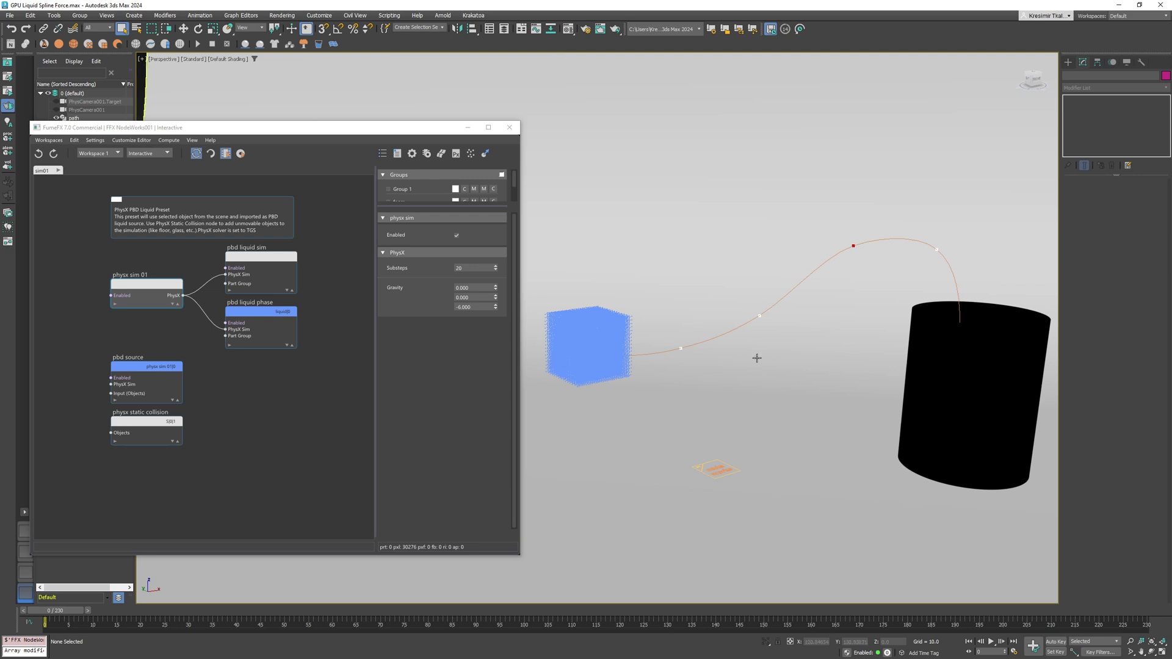
pyautogui.click(732, 479)
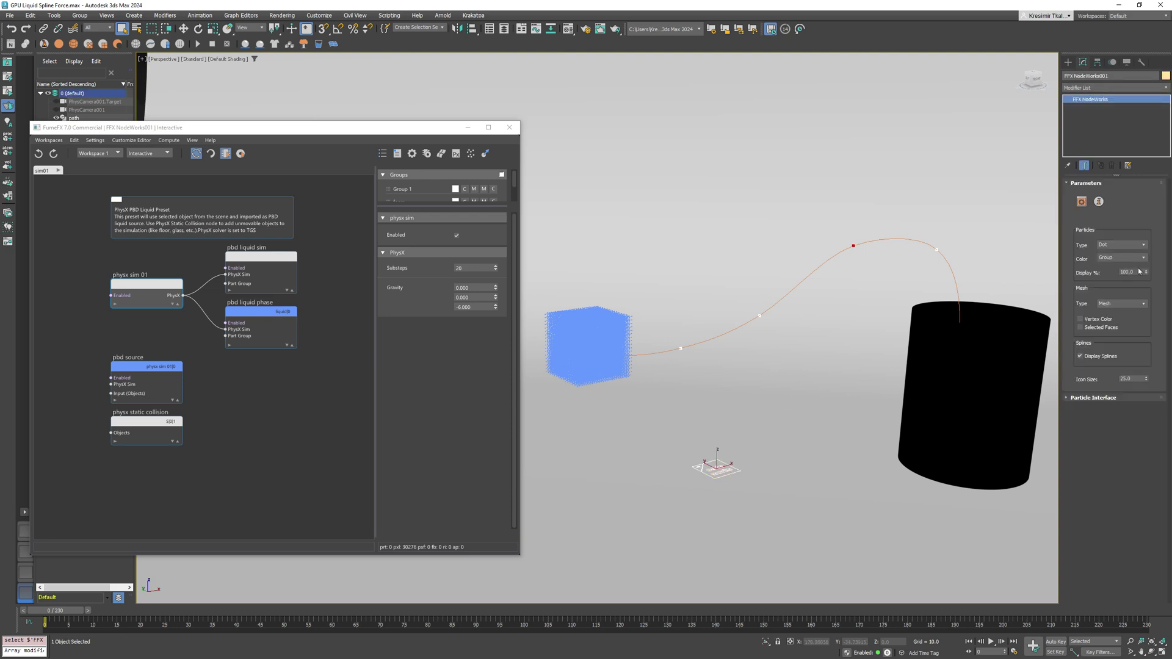
pyautogui.click(1144, 244)
pyautogui.click(1122, 259)
pyautogui.click(1135, 258)
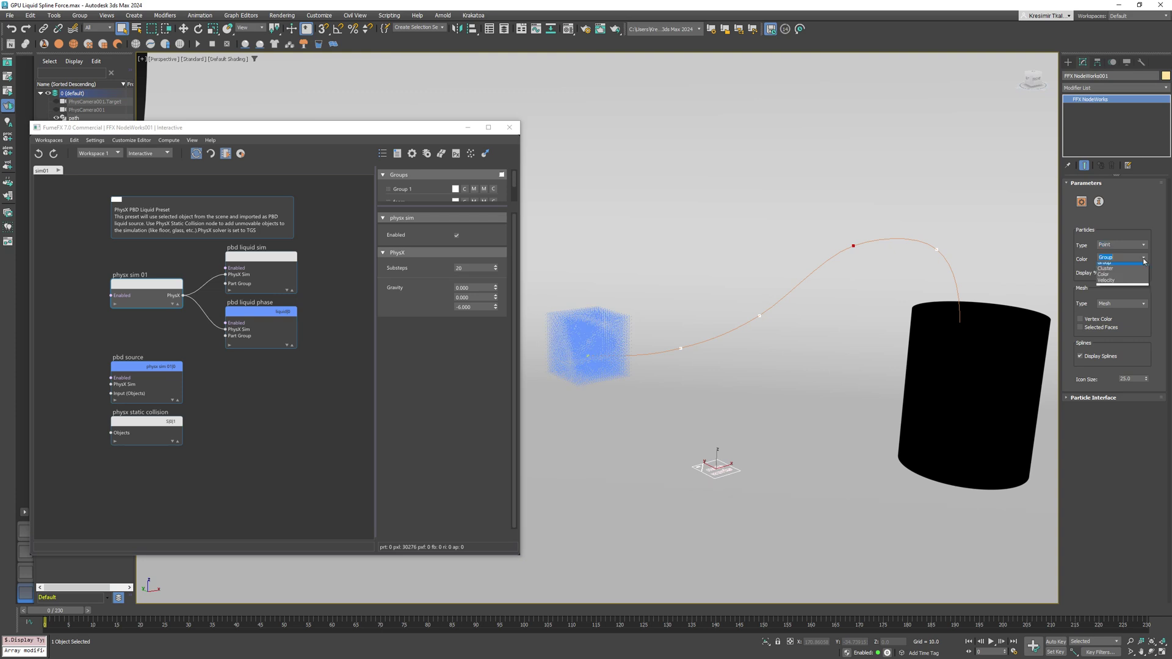
pyautogui.click(1118, 284)
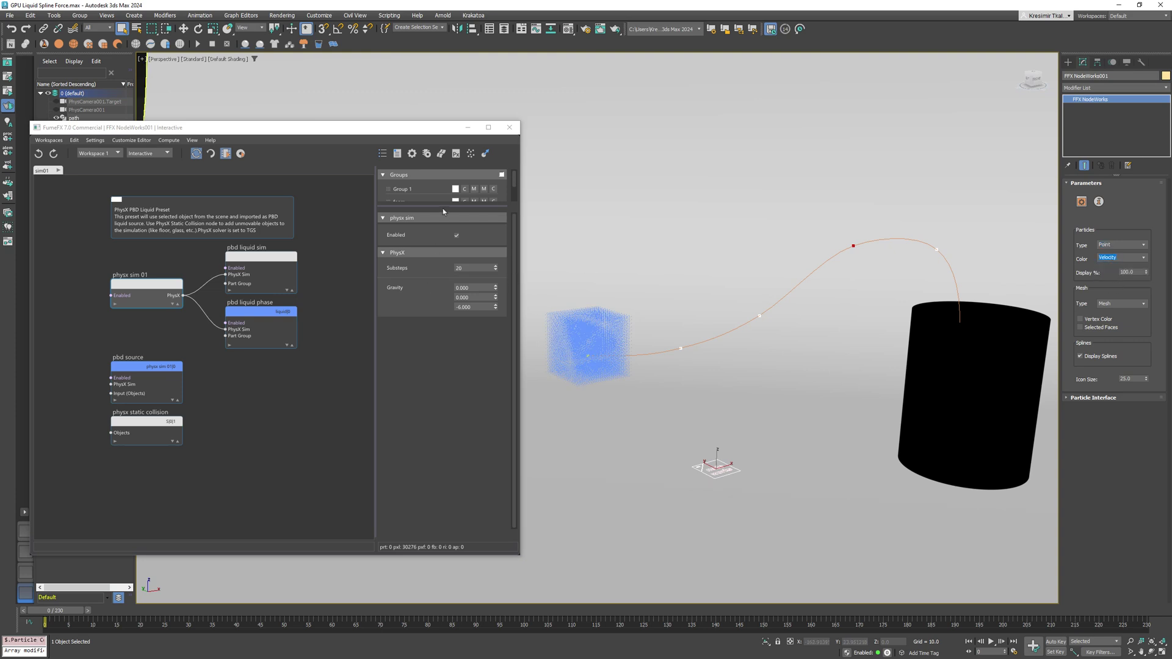
# - Change the liquid group's color to a darker blue and preview the simulation up to frame 21
pyautogui.moveTo(442, 207); pyautogui.dragTo(449, 232)
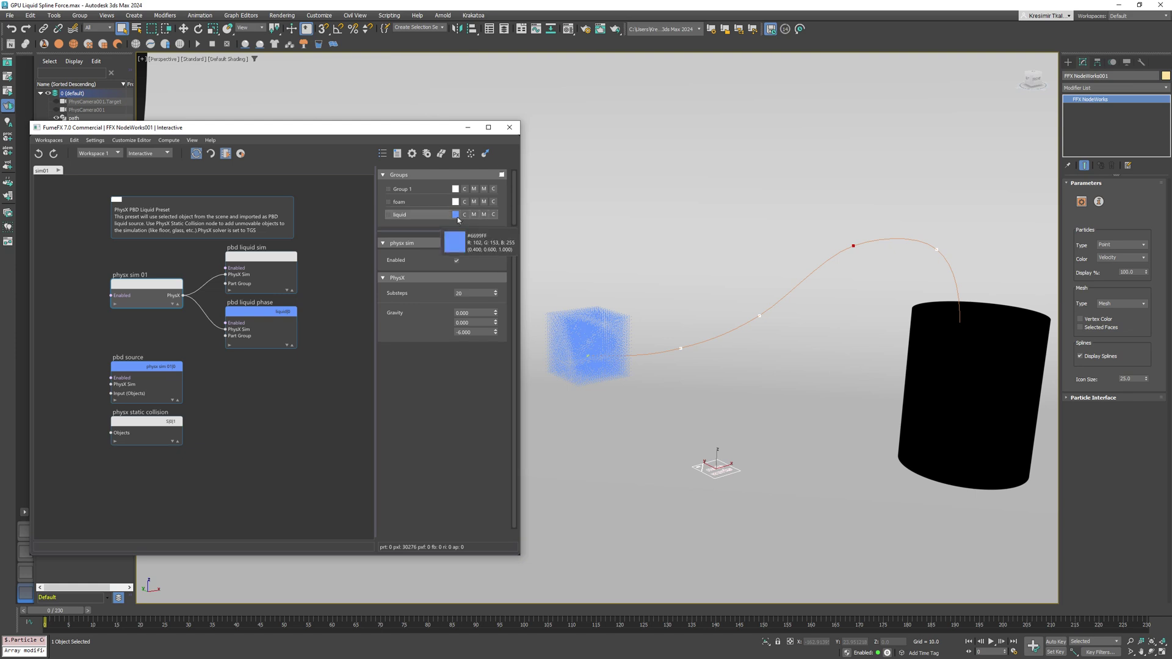
pyautogui.click(455, 214)
pyautogui.click(486, 272)
pyautogui.moveTo(462, 271); pyautogui.dragTo(461, 258)
pyautogui.click(448, 398)
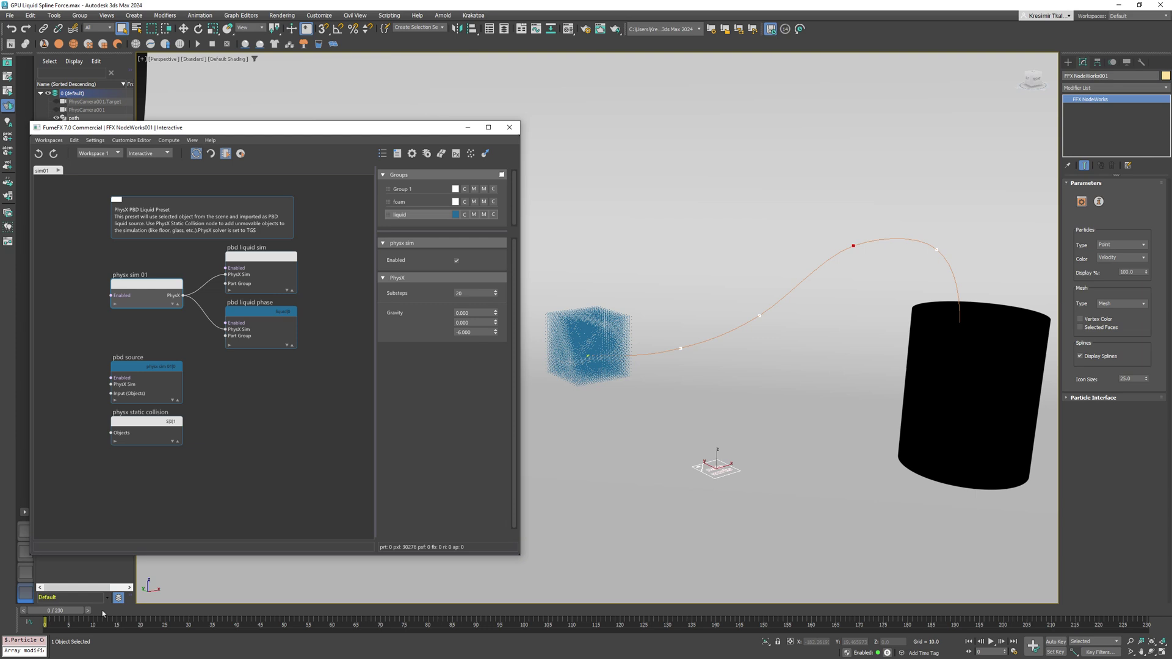
pyautogui.moveTo(82, 611); pyautogui.dragTo(178, 613)
# - Add a Spline Force node connected to the PhysX output of physx sim 01
pyautogui.moveTo(183, 295); pyautogui.dragTo(238, 439)
pyautogui.write('splin')
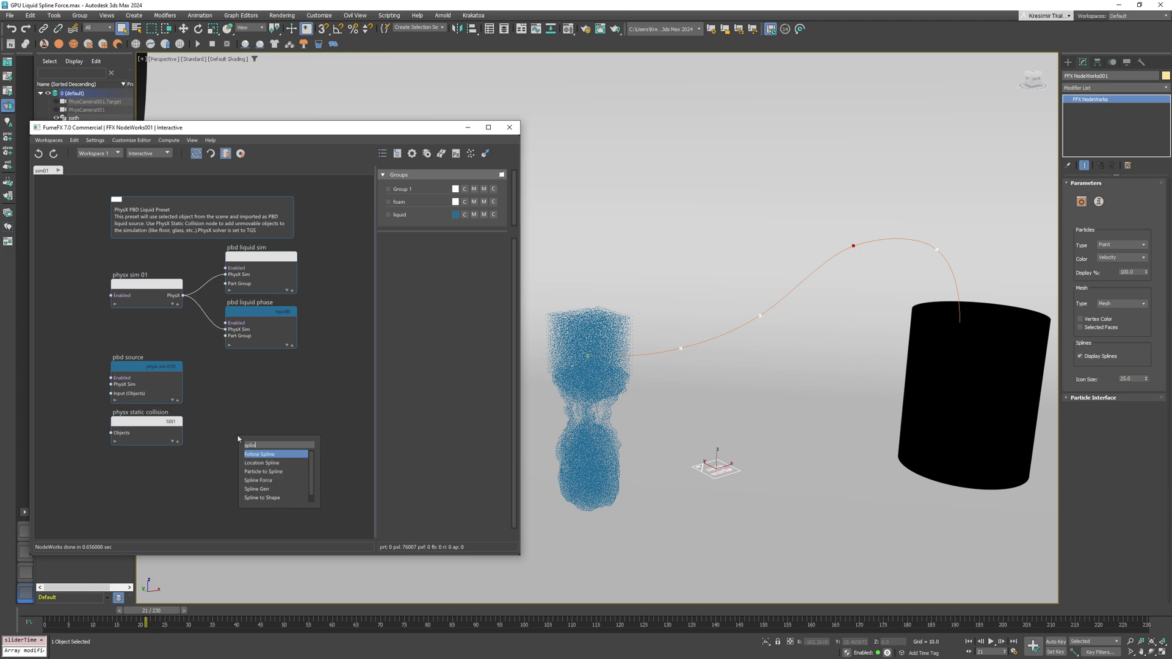
pyautogui.press('Return')
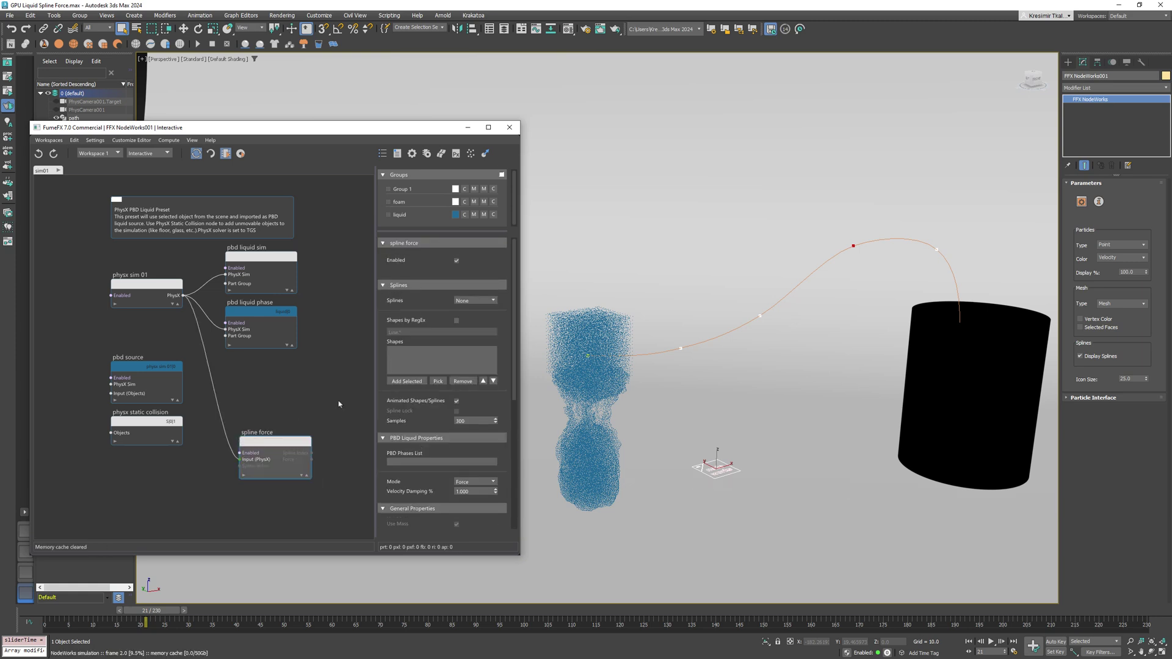
# - Assign the path spline as the spline force node's shape and preview the simulation to frame 27 in front view
pyautogui.click(660, 353)
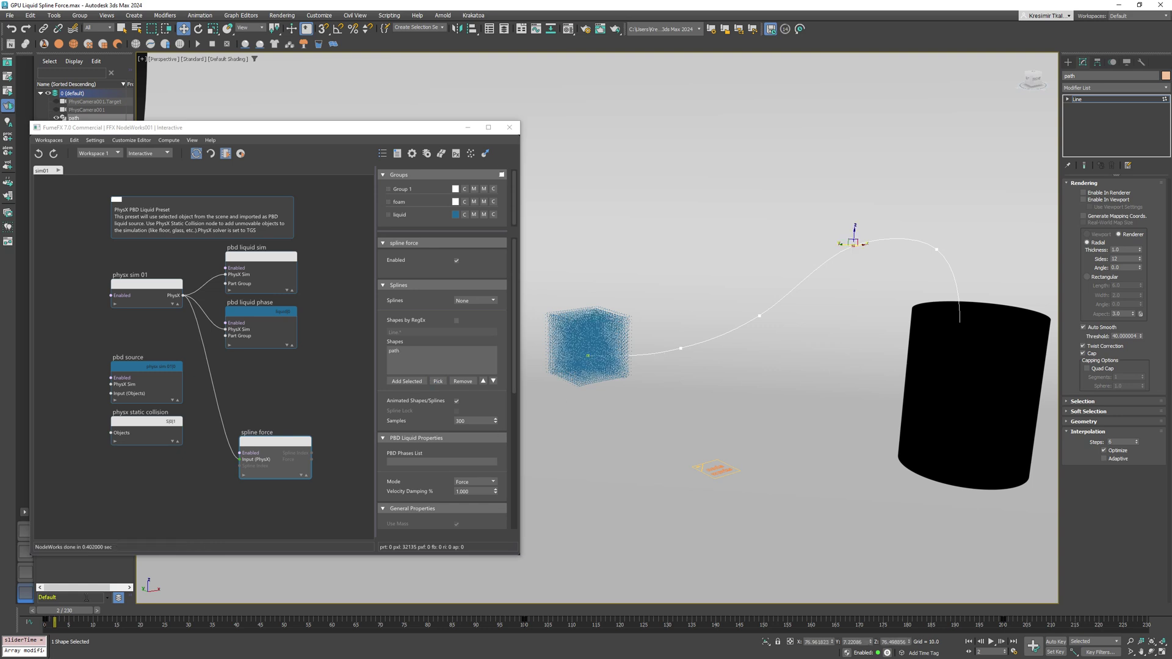
pyautogui.moveTo(89, 606); pyautogui.dragTo(208, 611)
pyautogui.press('f')
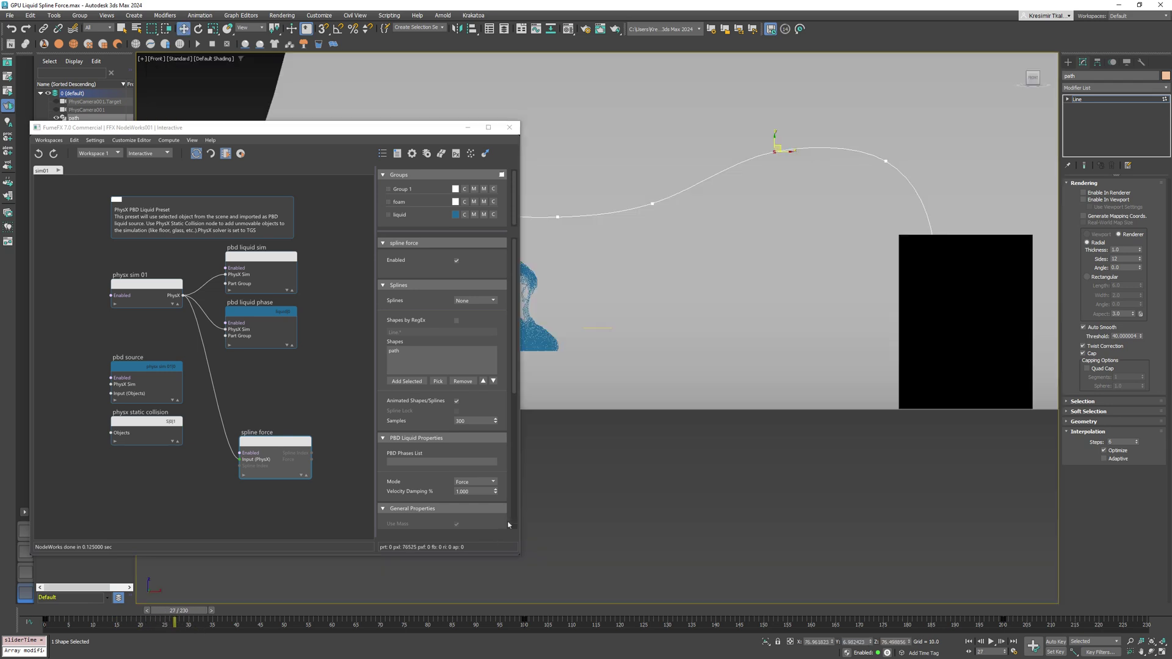
# - Rewind the simulation to frame 0 with the box source and the start of the path in view
pyautogui.moveTo(553, 360); pyautogui.dragTo(669, 437, button='middle')
pyautogui.scroll(2, 686, 352)
pyautogui.moveTo(688, 354); pyautogui.dragTo(702, 370, button='middle')
pyautogui.moveTo(183, 612); pyautogui.dragTo(38, 610)
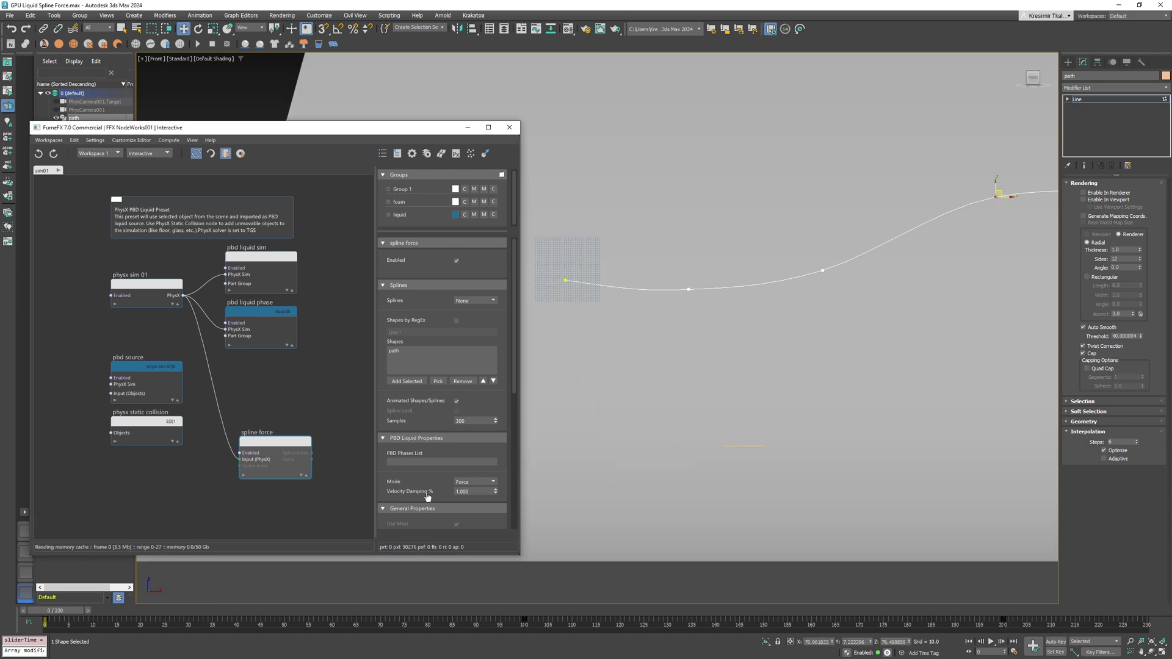
# - Set the spline force node's type to Range Constant
pyautogui.scroll(-3, 452, 488)
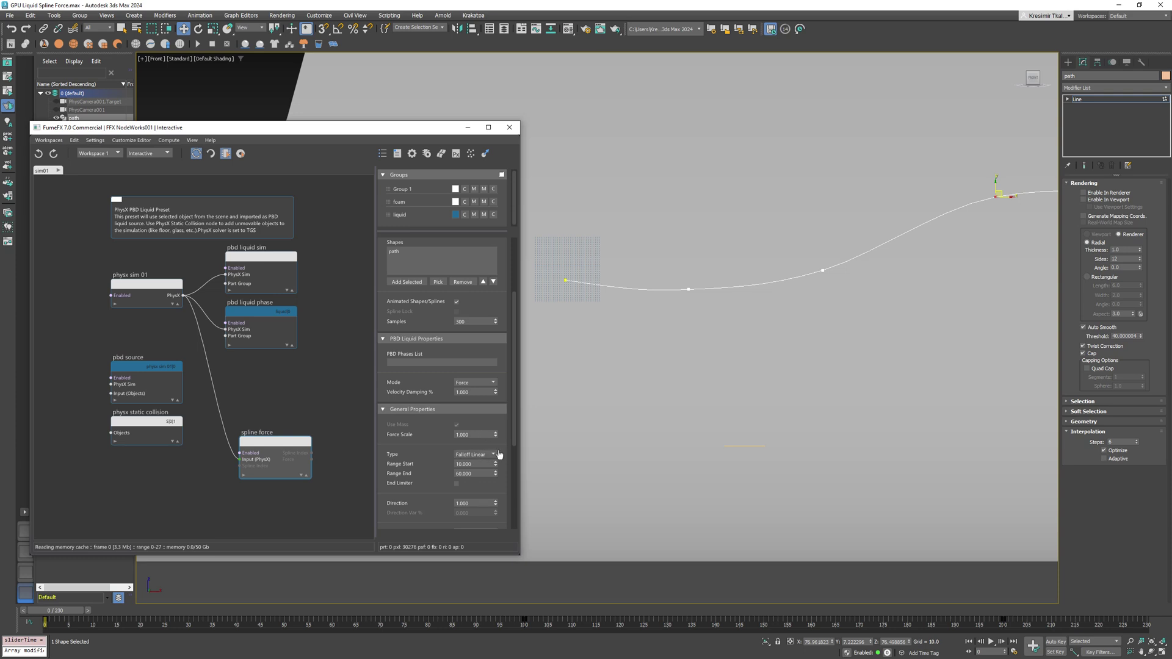
pyautogui.scroll(-3, 500, 455)
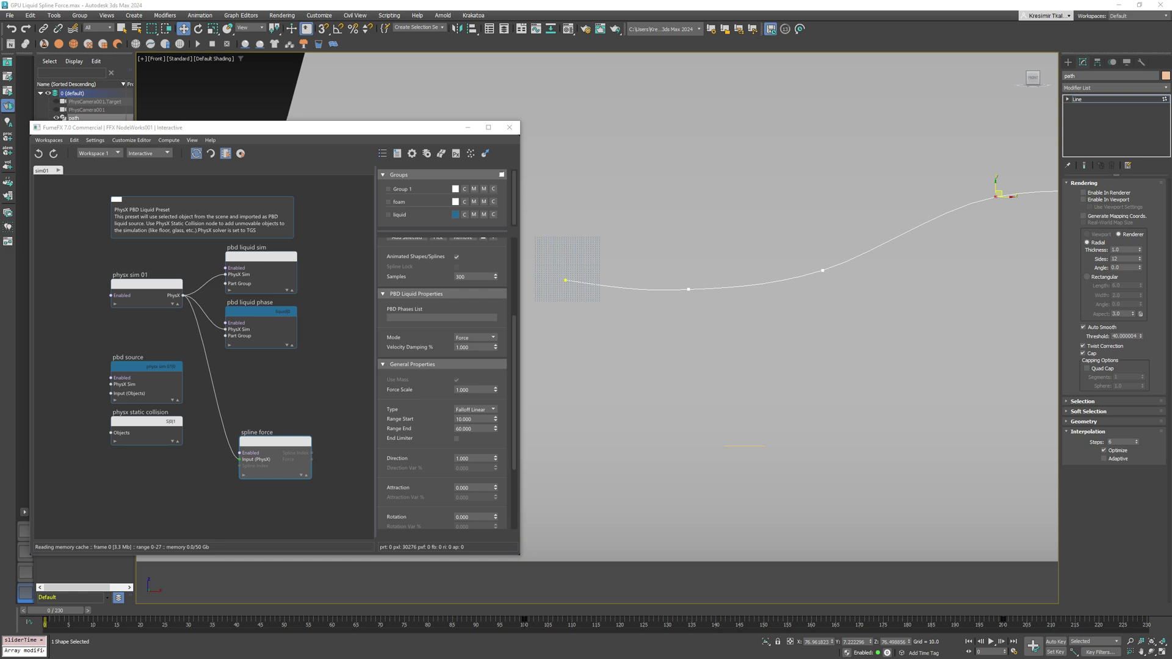
pyautogui.click(494, 410)
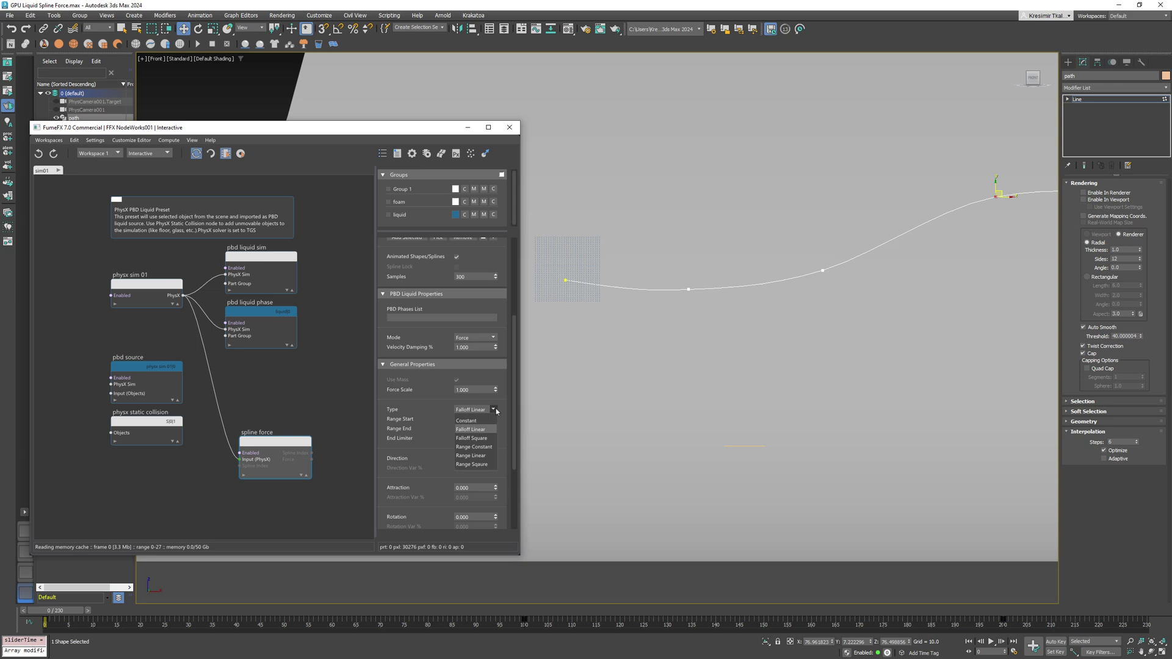
pyautogui.click(505, 420)
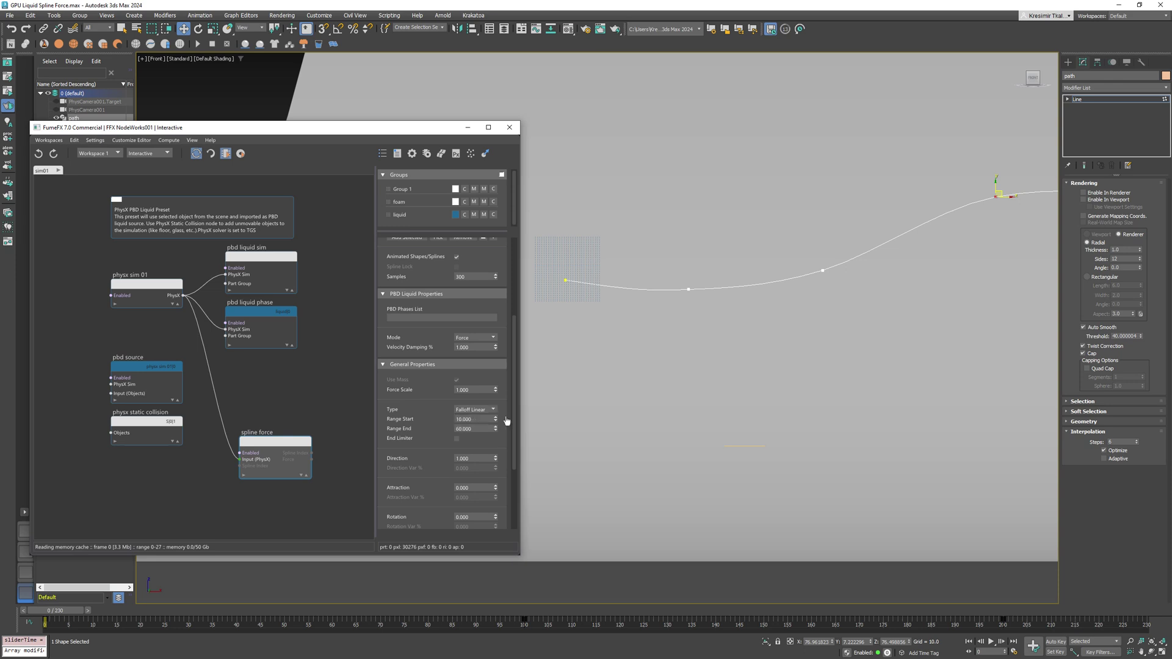
pyautogui.moveTo(505, 421); pyautogui.dragTo(457, 412)
pyautogui.click(457, 422)
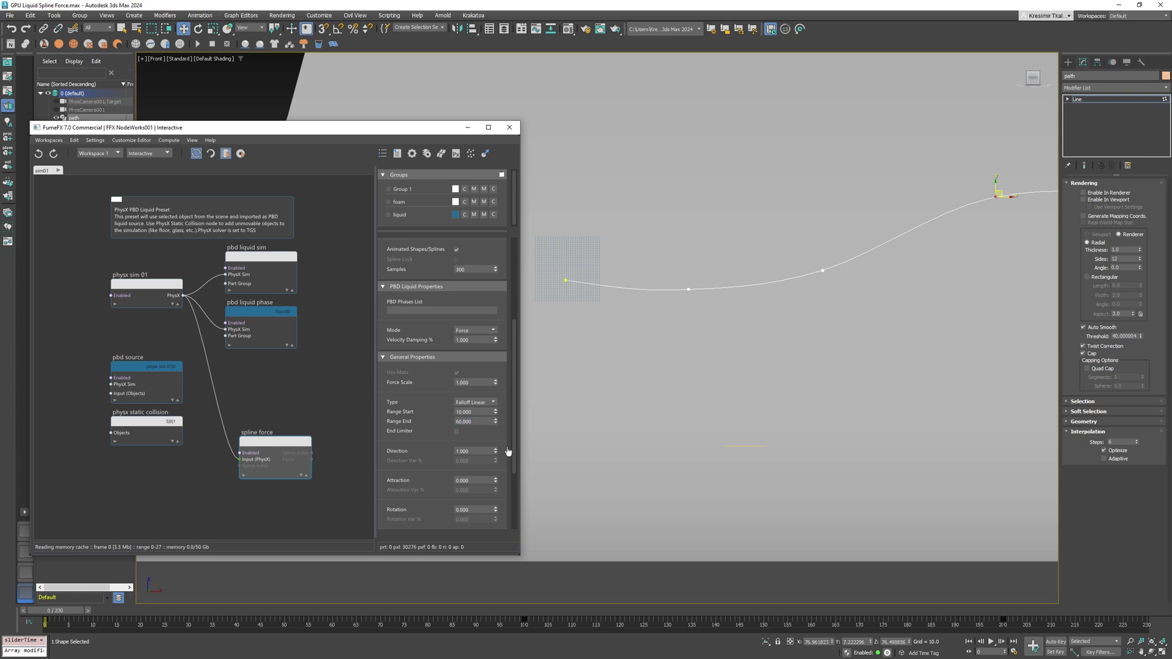
pyautogui.scroll(-1, 508, 452)
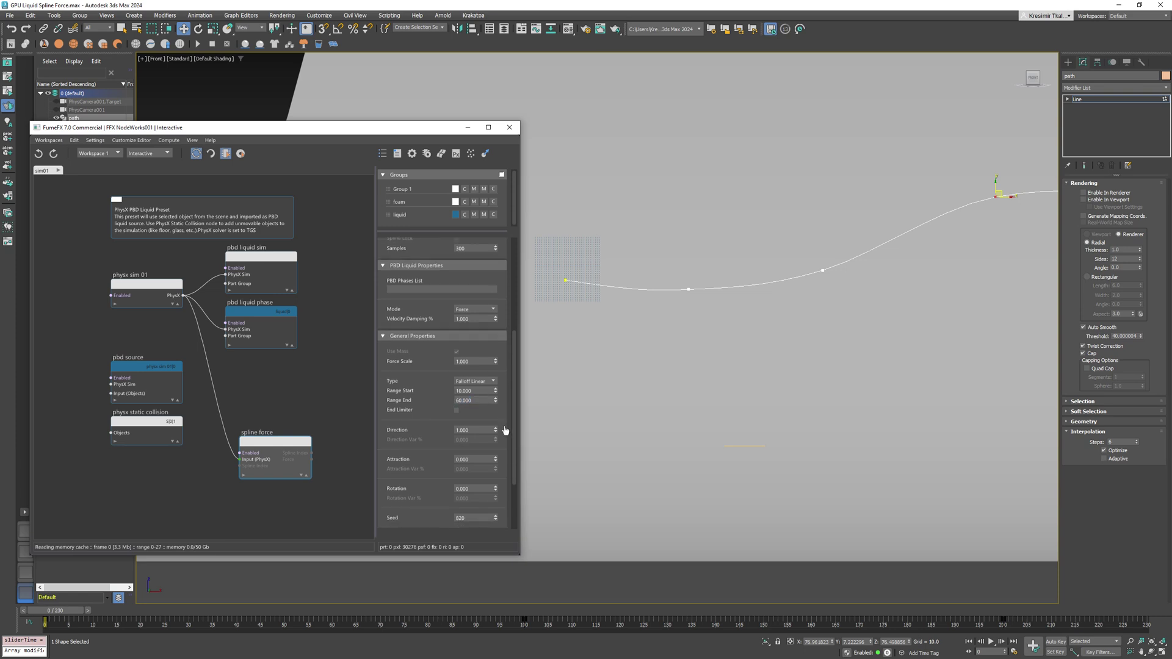
pyautogui.click(493, 382)
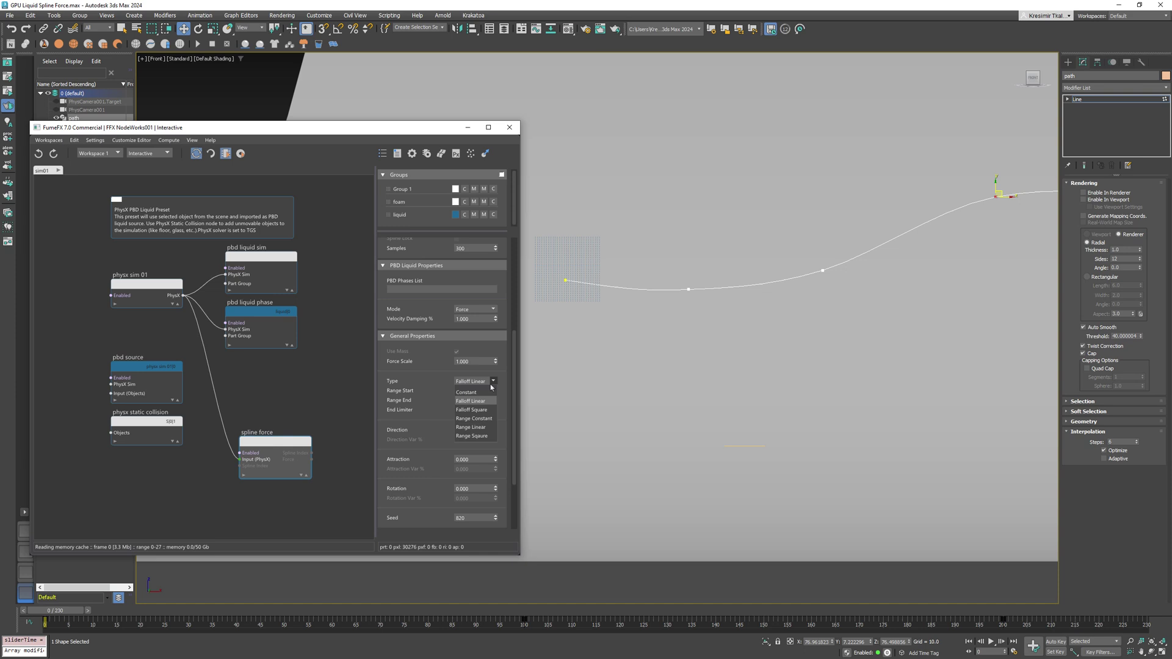
pyautogui.click(466, 419)
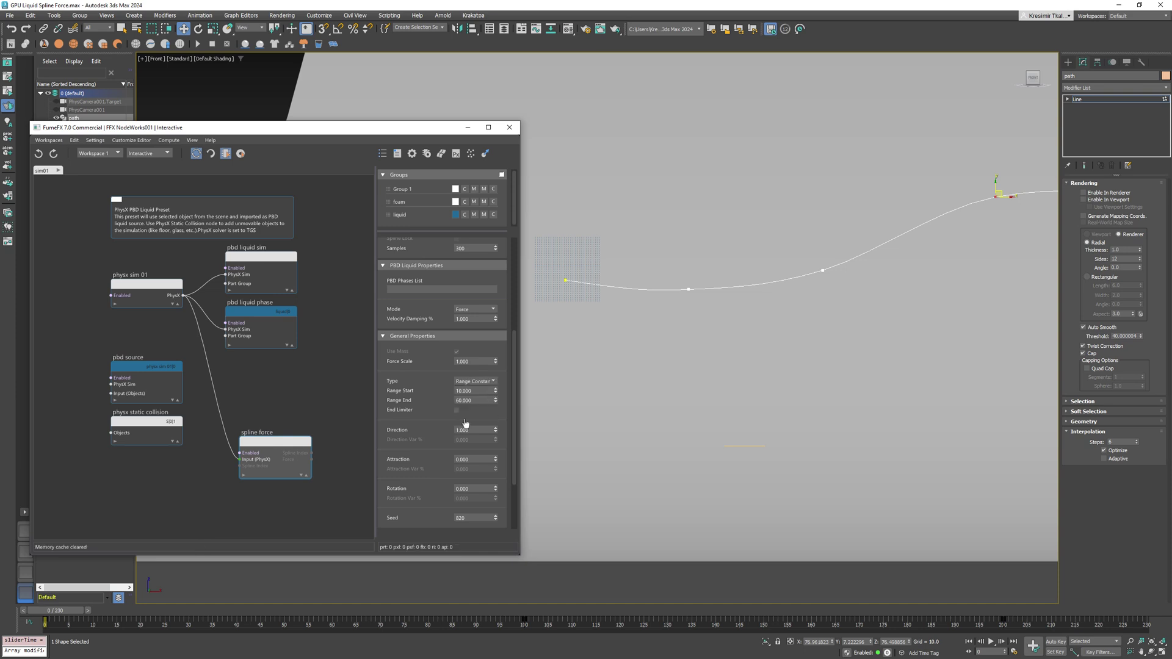
# - Set the spline force's range start to 0 and range end to 40, and preview the simulation to frame 10
pyautogui.rightClick(496, 393)
pyautogui.moveTo(485, 400); pyautogui.dragTo(426, 401)
pyautogui.press('Return')
pyautogui.moveTo(59, 619); pyautogui.dragTo(110, 622)
pyautogui.press('w')
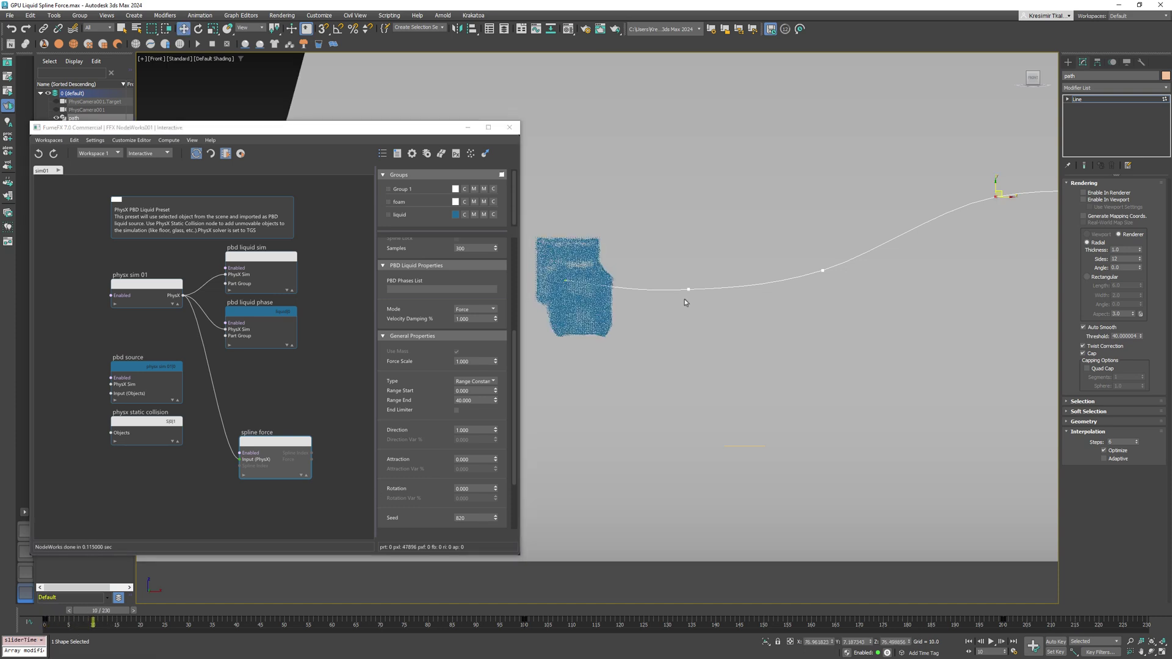
# - Show the grid in the front view around the source liquid and return to frame 0
pyautogui.scroll(4, 684, 299)
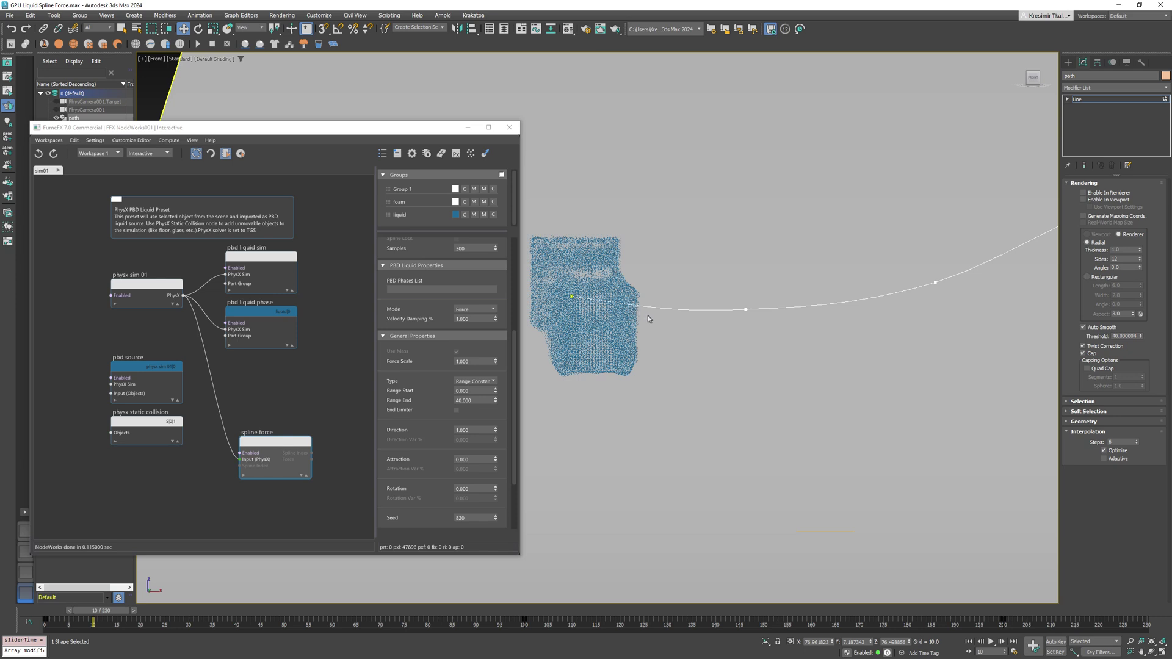
pyautogui.press('g')
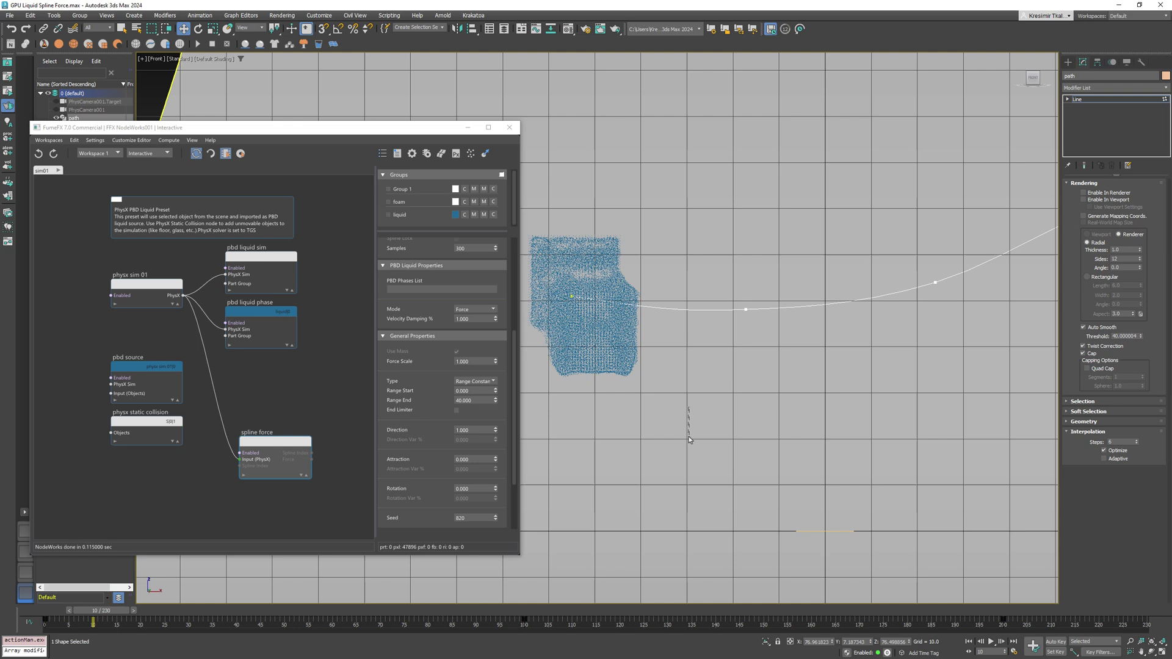
pyautogui.moveTo(126, 615); pyautogui.dragTo(76, 615)
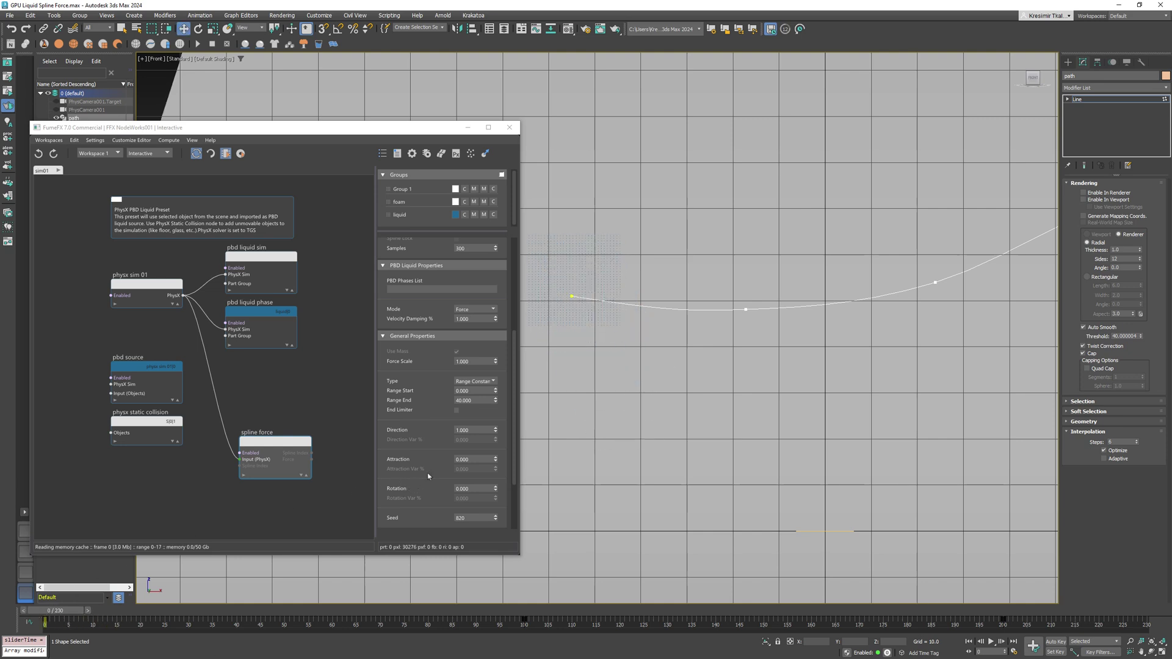
# - Set the spline force's attraction to 2 and preview the simulation to frame 27
pyautogui.scroll(-1, 430, 474)
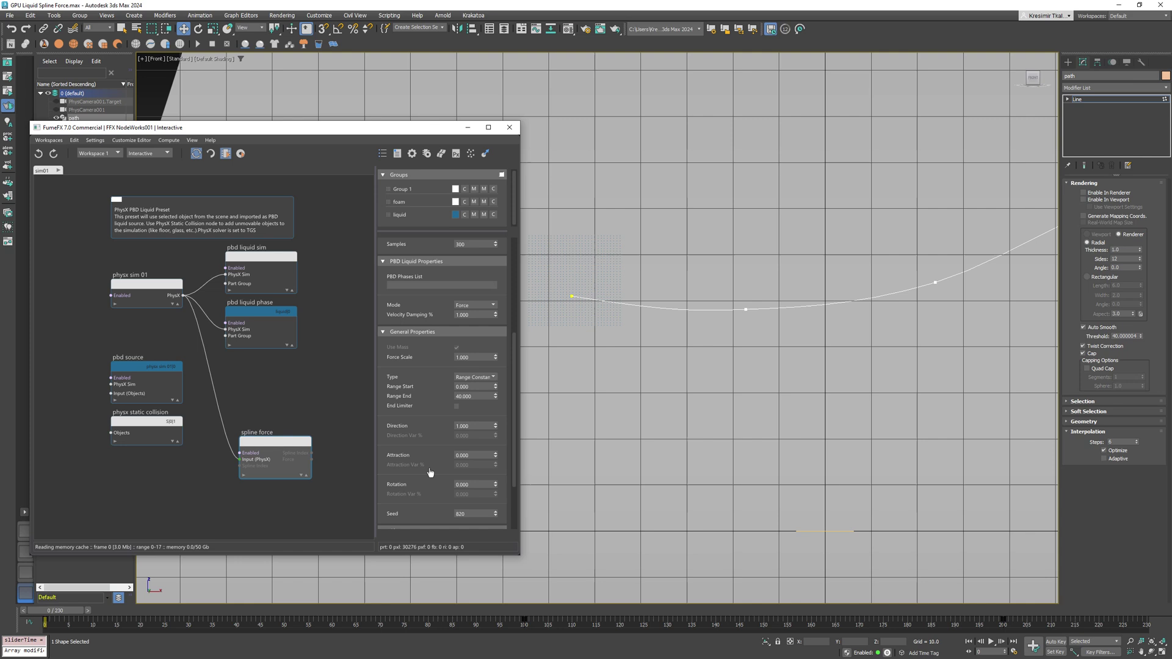
pyautogui.scroll(-3, 429, 472)
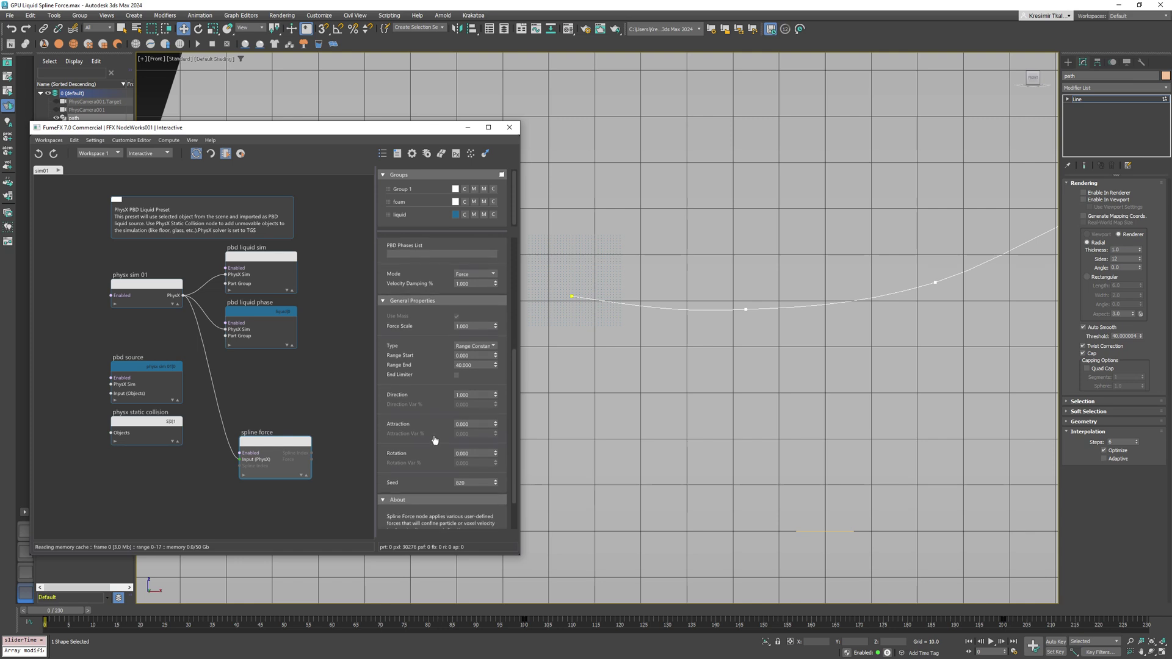
pyautogui.scroll(-1, 435, 440)
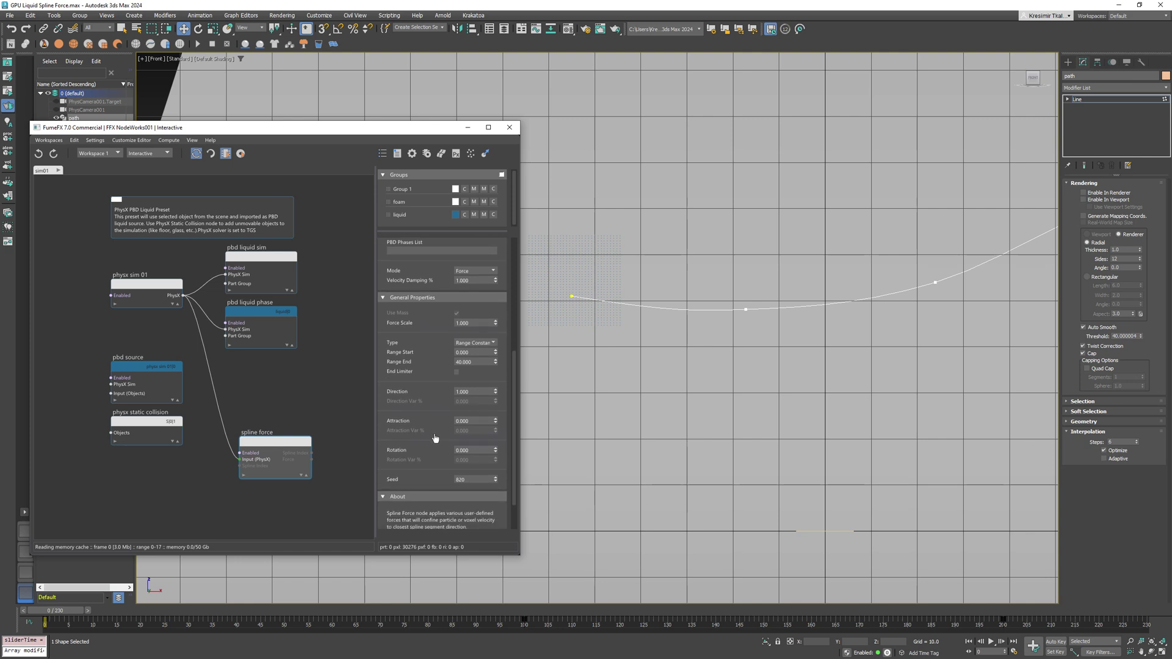
pyautogui.click(478, 421)
pyautogui.write('2')
pyautogui.press('Return')
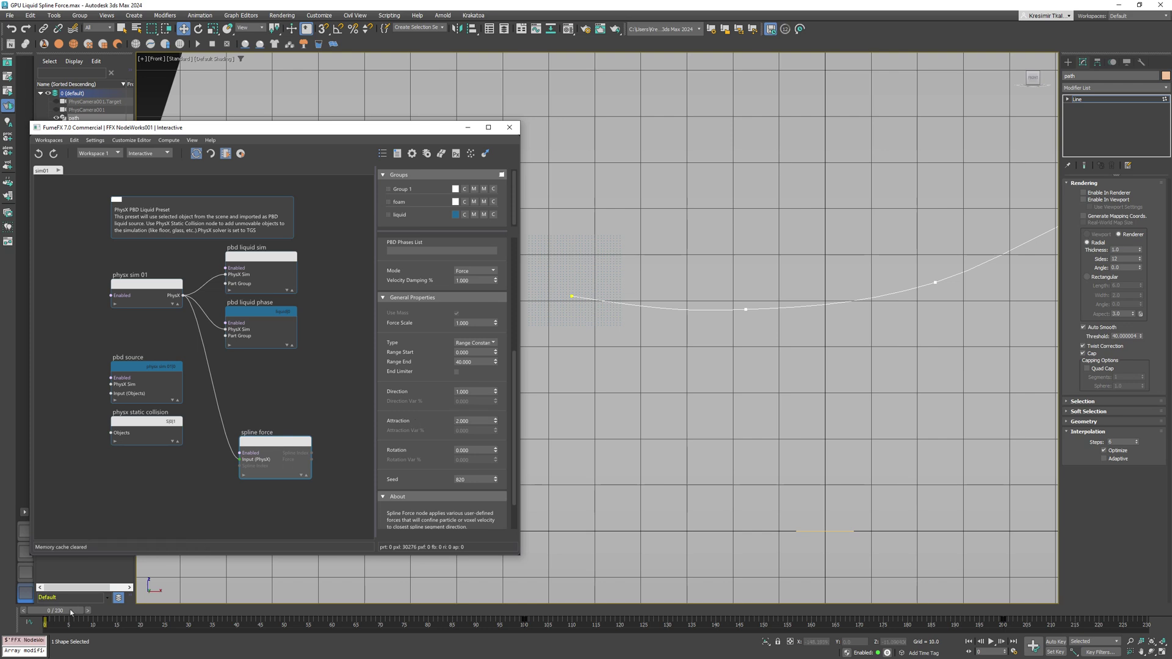
pyautogui.moveTo(70, 613); pyautogui.dragTo(199, 627)
# - Raise the spline force's attraction to 4, simulate to frame 113, and scrub back to frame 21
pyautogui.moveTo(478, 421); pyautogui.dragTo(421, 425)
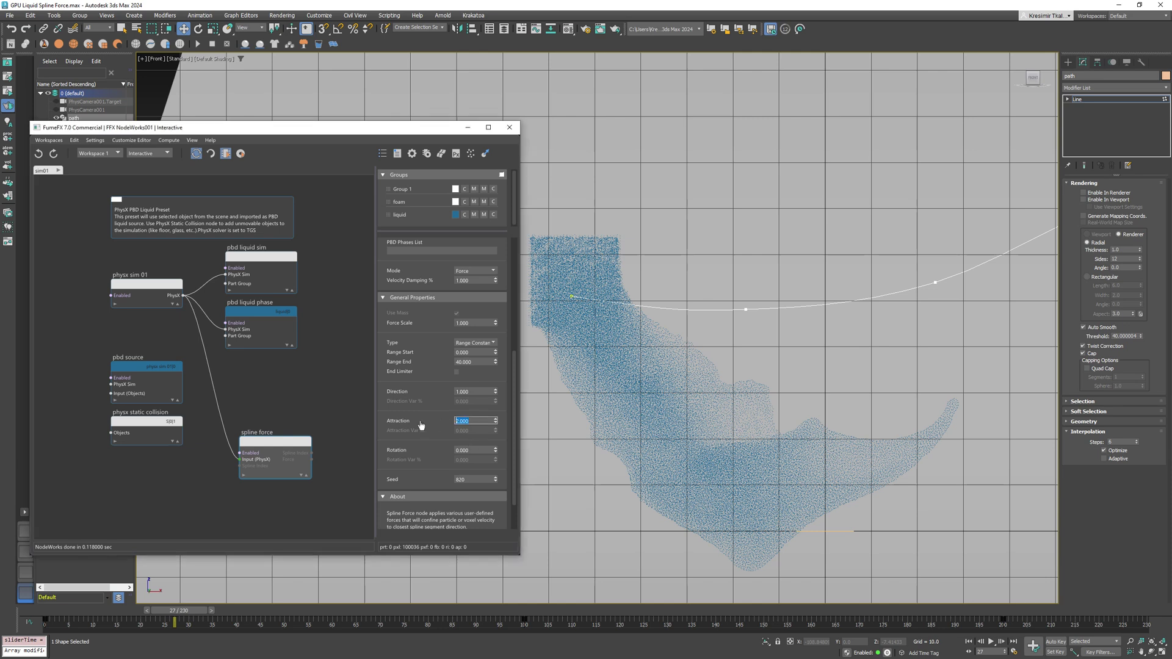
pyautogui.write('4')
pyautogui.press('Return')
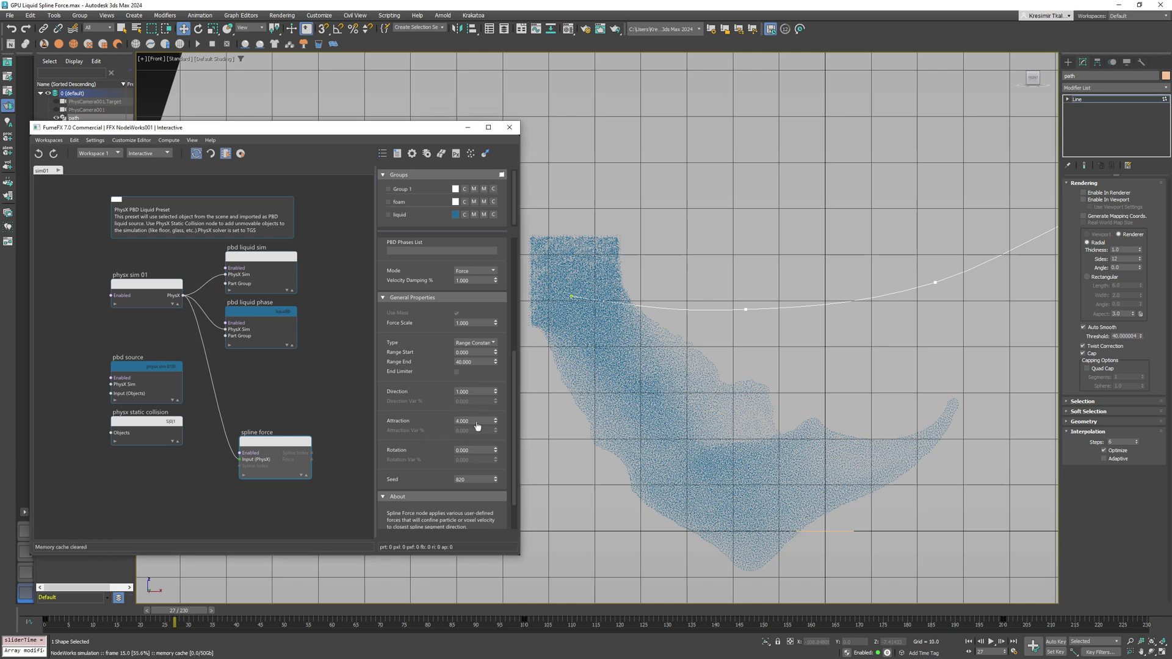
pyautogui.click(478, 422)
pyautogui.scroll(-3, 723, 378)
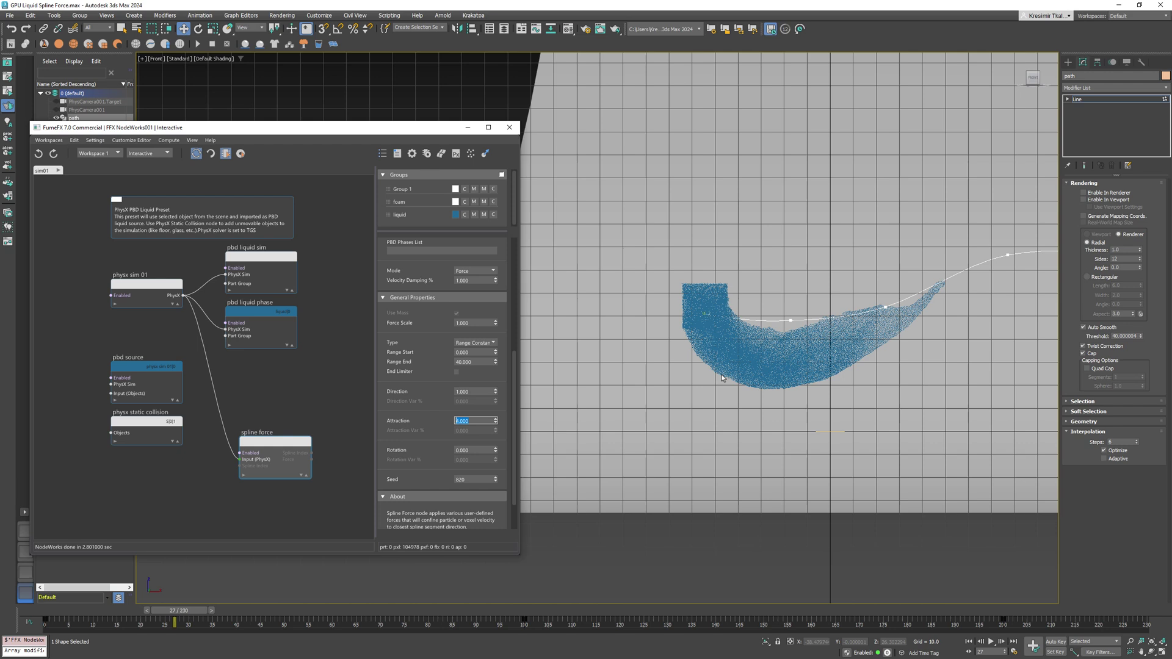
pyautogui.moveTo(722, 378); pyautogui.dragTo(662, 379, button='middle')
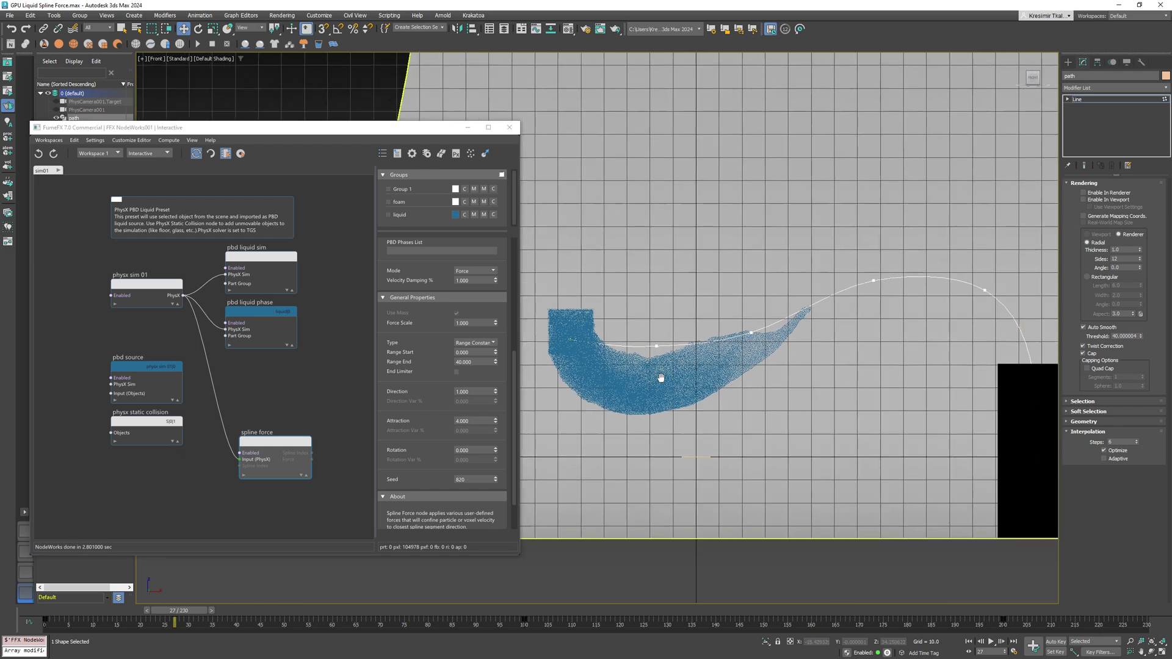
pyautogui.click(588, 613)
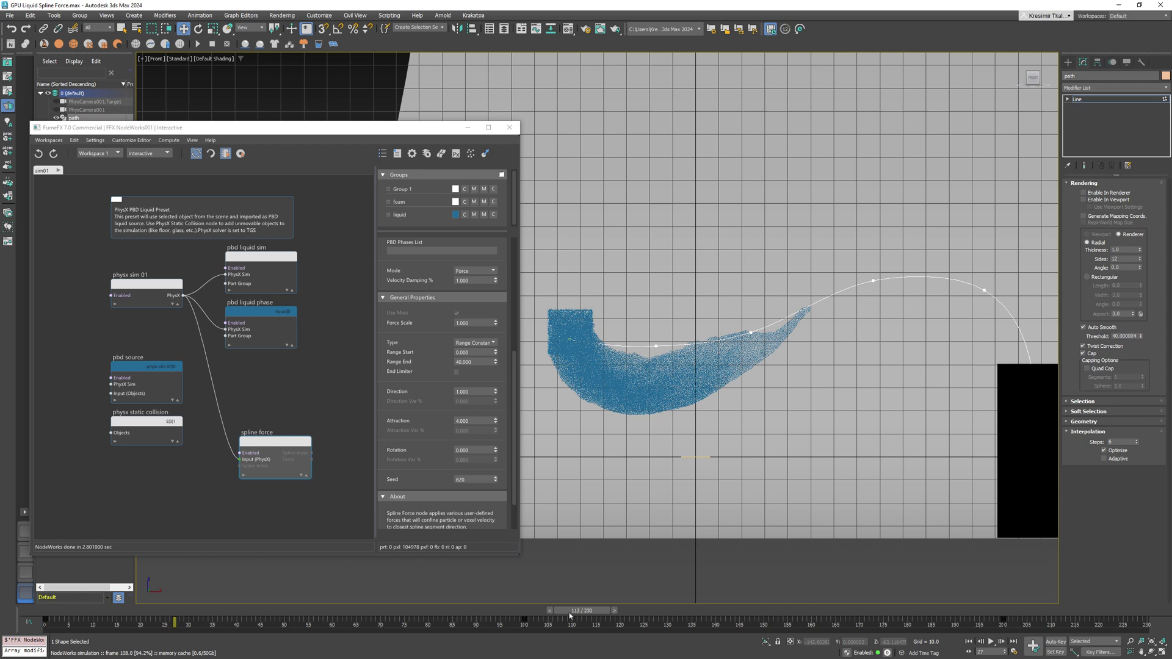
pyautogui.moveTo(775, 439); pyautogui.dragTo(632, 437, button='middle')
pyautogui.moveTo(582, 612); pyautogui.dragTo(145, 620)
# - Set the spline force's attraction to 7, simulate to frame 99, and scrub back to frame 18
pyautogui.doubleClick(465, 421)
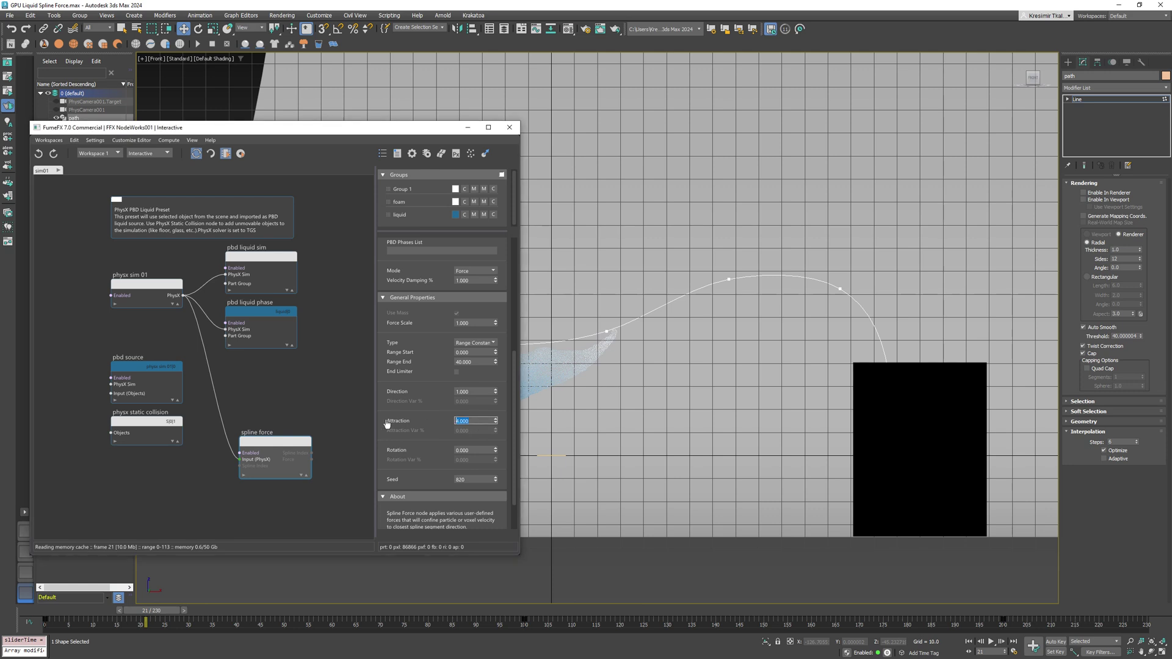
pyautogui.write('7')
pyautogui.press('Return')
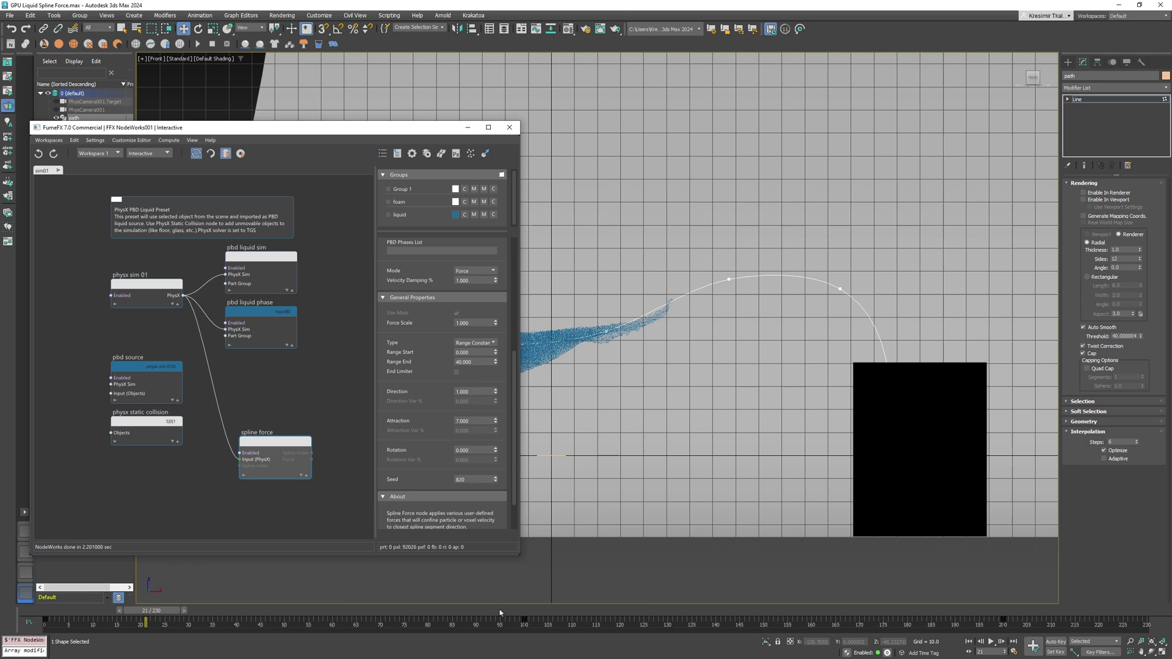
pyautogui.click(489, 613)
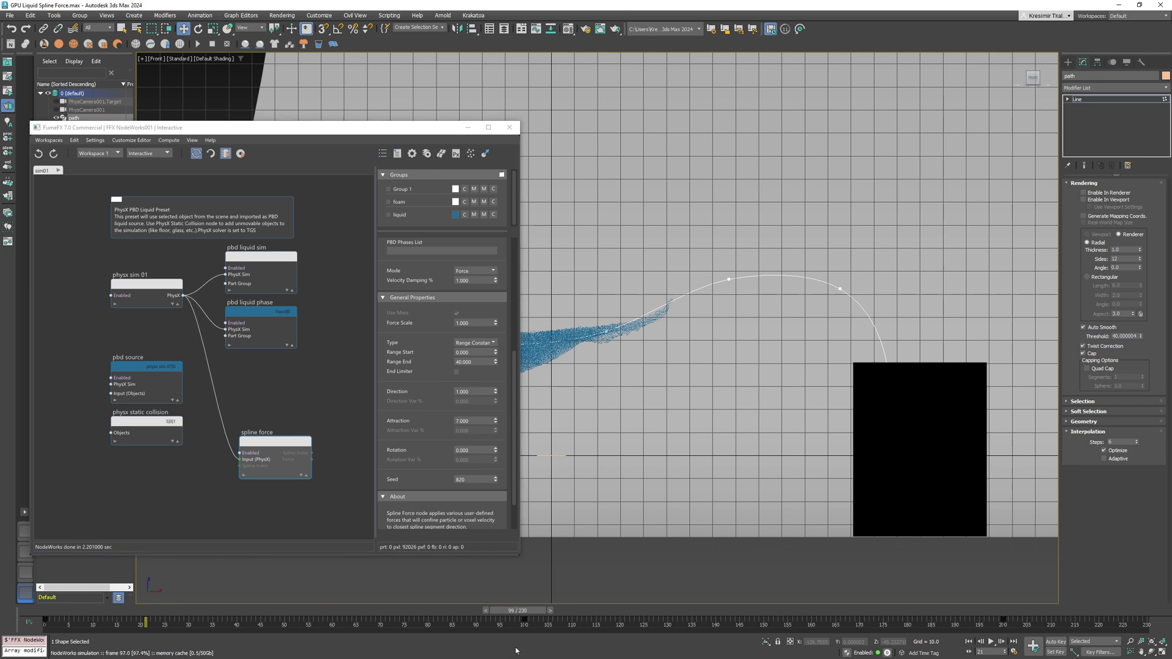
pyautogui.moveTo(531, 619); pyautogui.dragTo(131, 613)
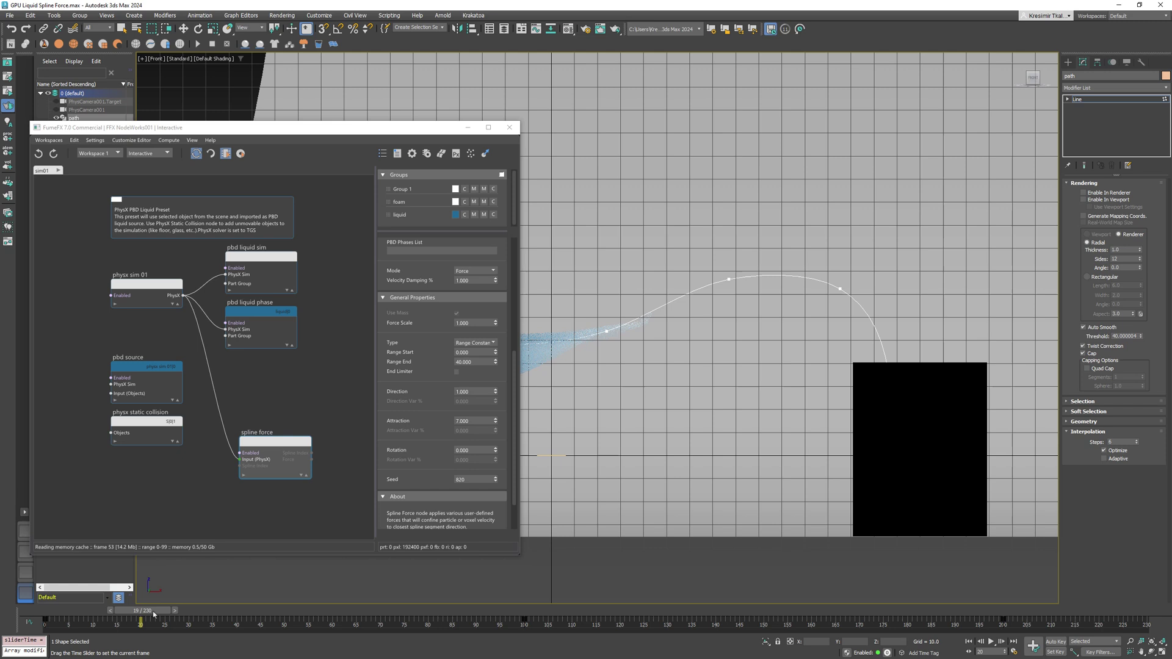
pyautogui.press('w')
pyautogui.moveTo(648, 452); pyautogui.dragTo(751, 458, button='middle')
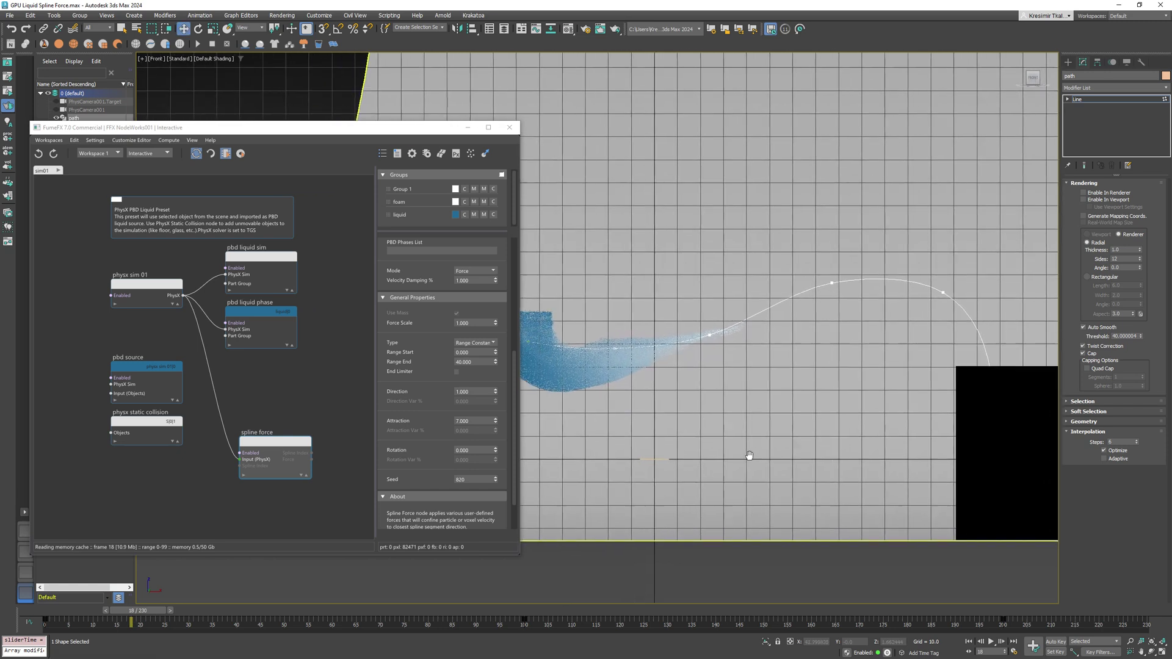
# - Set the spline force's direction to 1.5 and preview the simulation to frame 66 in wireframe shading
pyautogui.doubleClick(461, 392)
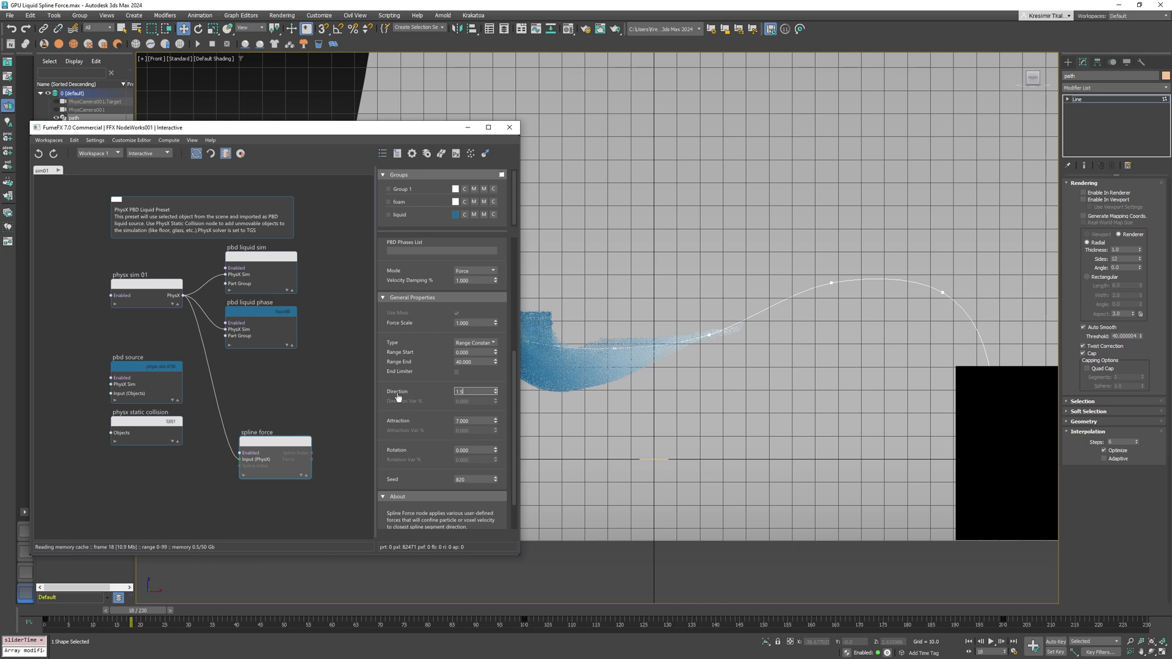
pyautogui.write('1.5')
pyautogui.press('Return')
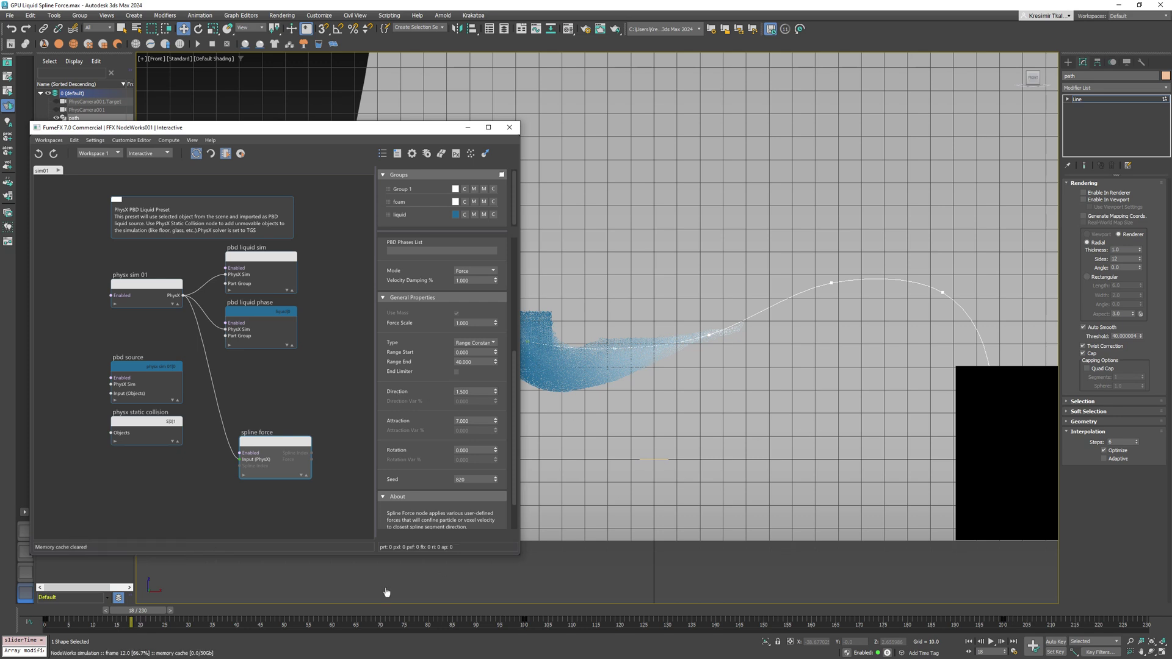
pyautogui.press('F3')
pyautogui.moveTo(709, 525); pyautogui.dragTo(596, 525, button='middle')
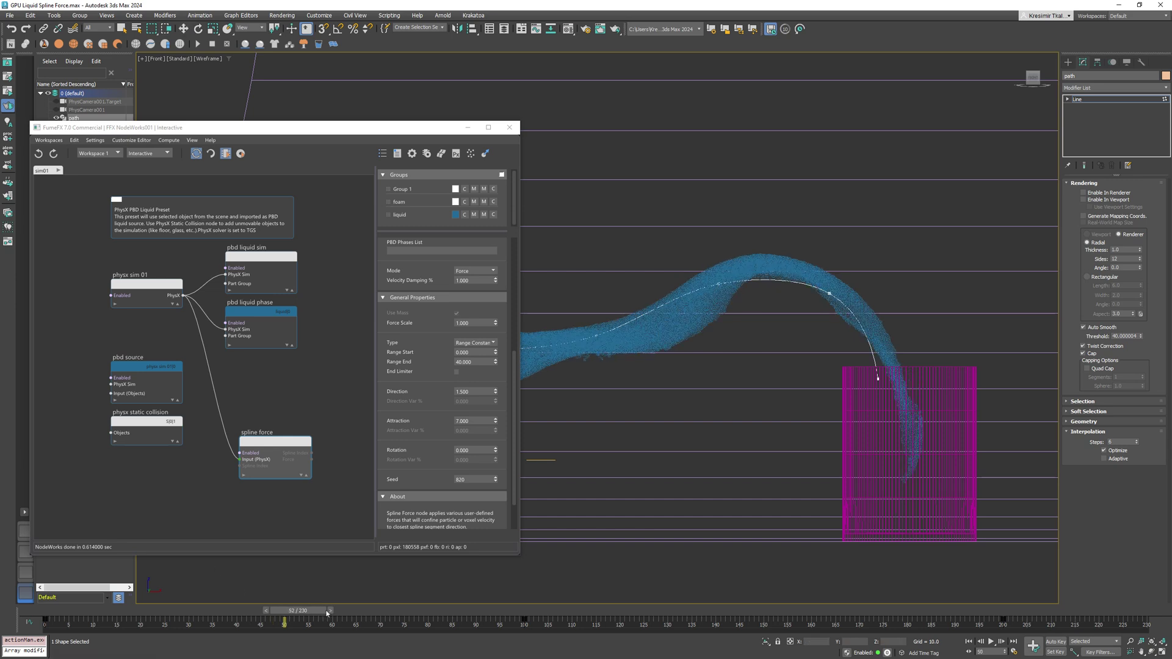
pyautogui.moveTo(357, 613); pyautogui.dragTo(394, 616)
pyautogui.press('w')
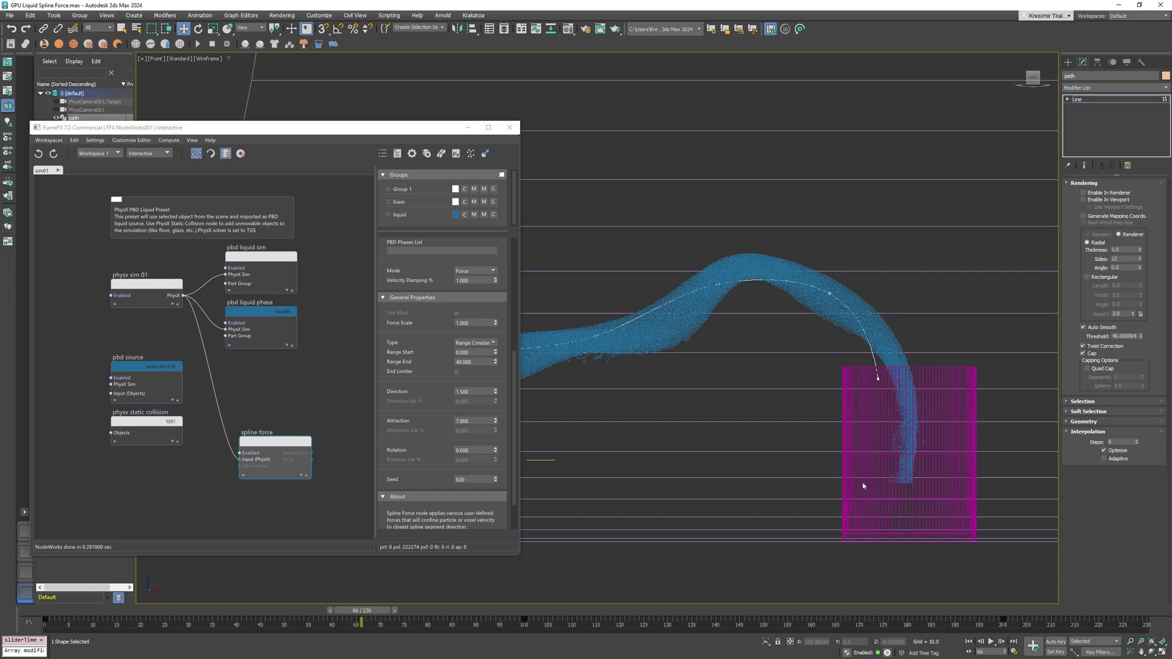
# - Set the main kill plane Z of the pbd liquid sim node to -40 and check the liquid inside the glass
pyautogui.moveTo(853, 487); pyautogui.dragTo(769, 478, button='middle')
pyautogui.scroll(4, 769, 479)
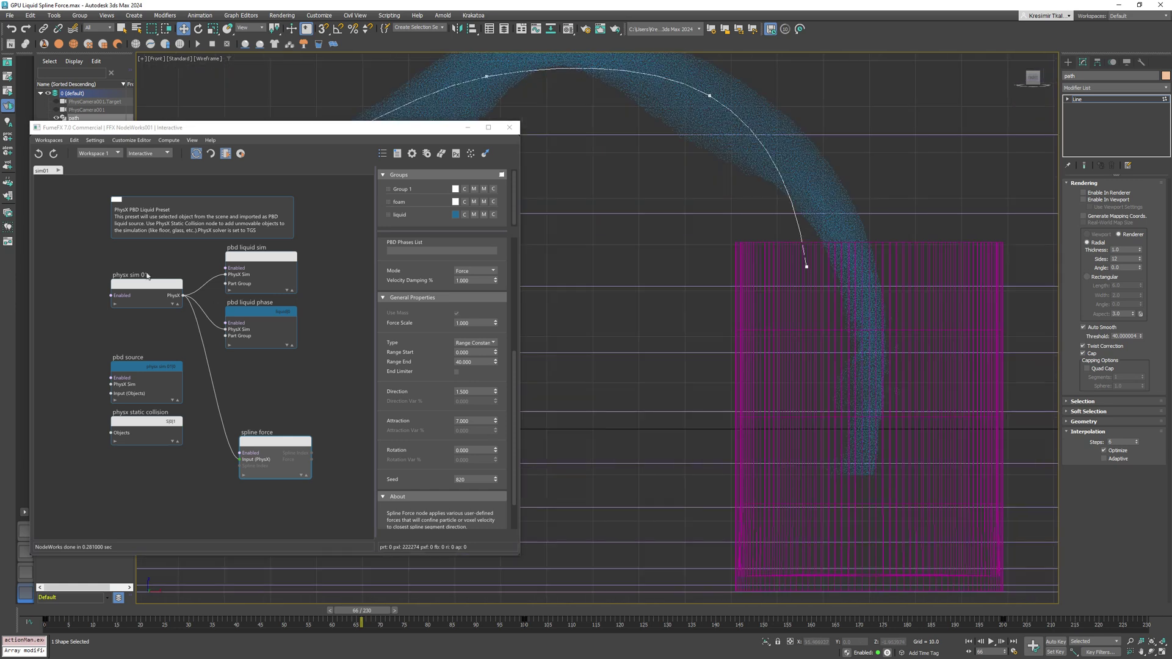
pyautogui.click(257, 269)
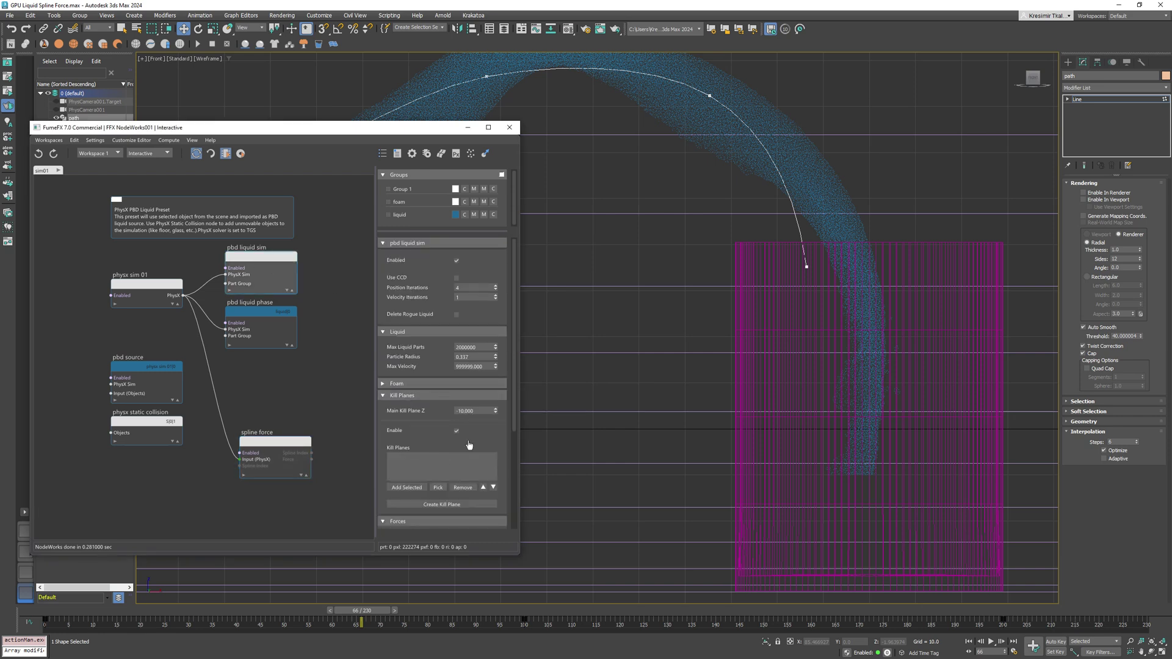
pyautogui.click(466, 411)
pyautogui.press('Return')
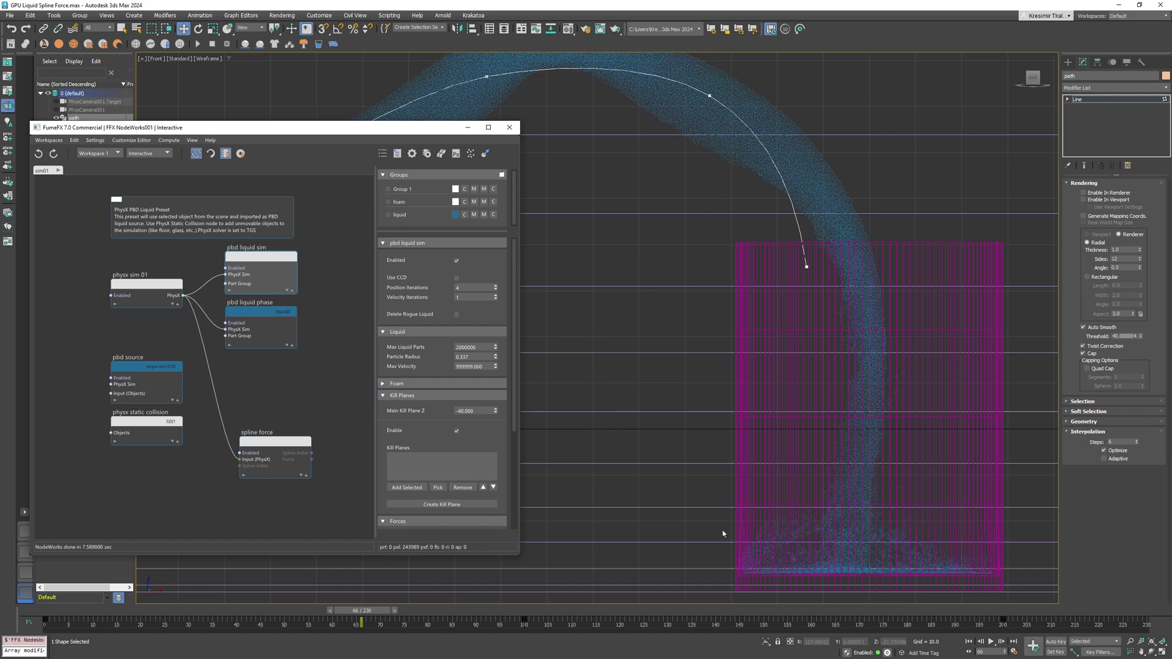
pyautogui.moveTo(723, 533); pyautogui.dragTo(686, 413, button='middle')
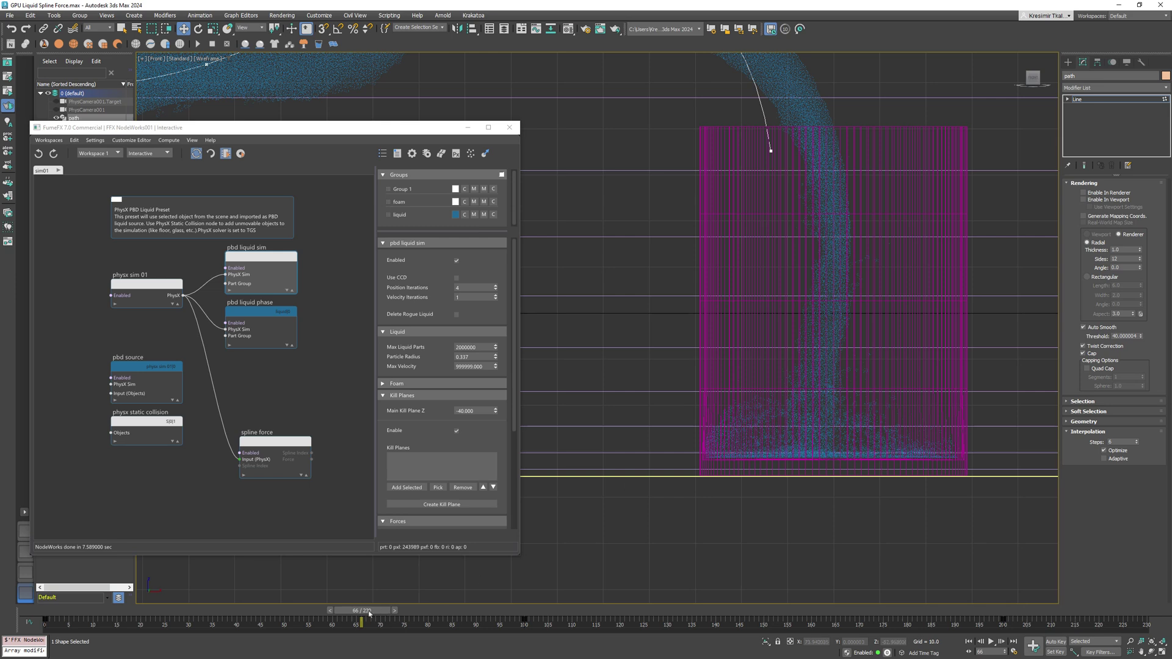
# - Scrub back to frame 52 and set the spline force's rotation to -1.3
pyautogui.moveTo(369, 614); pyautogui.dragTo(294, 619)
pyautogui.click(293, 438)
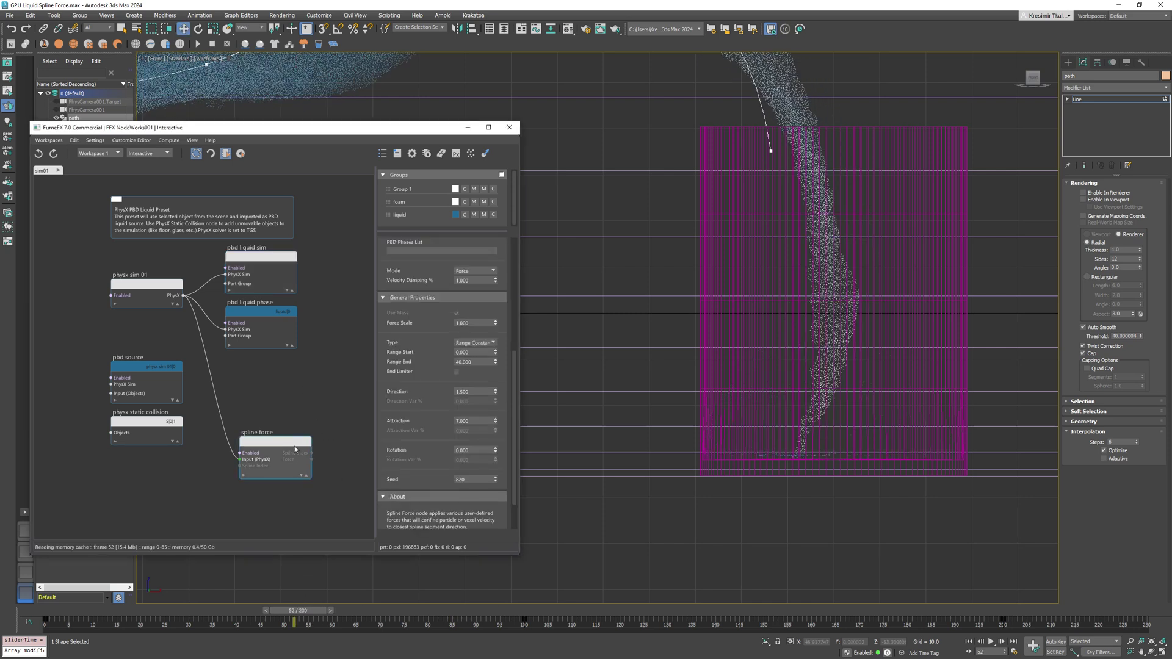
pyautogui.doubleClick(474, 450)
pyautogui.write('-1.3')
pyautogui.press('Return')
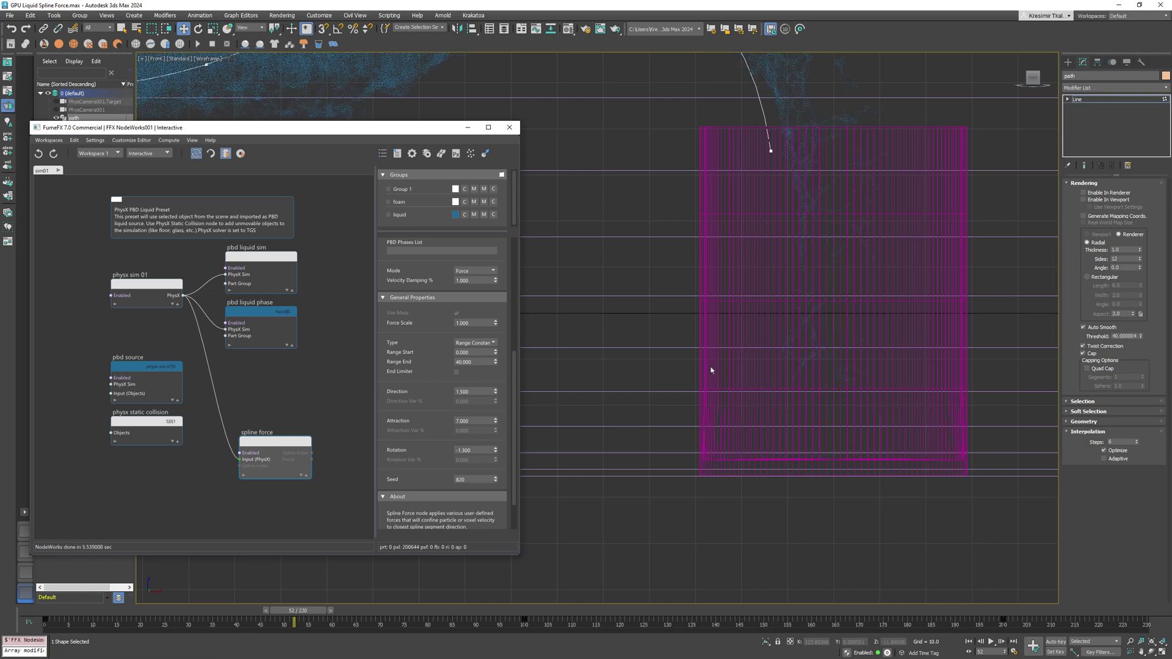
# - Simulate to frame 87 and examine the twisting liquid along the path and inside the glass in the perspective view
pyautogui.scroll(-3, 711, 370)
pyautogui.moveTo(663, 413); pyautogui.dragTo(740, 462, button='middle')
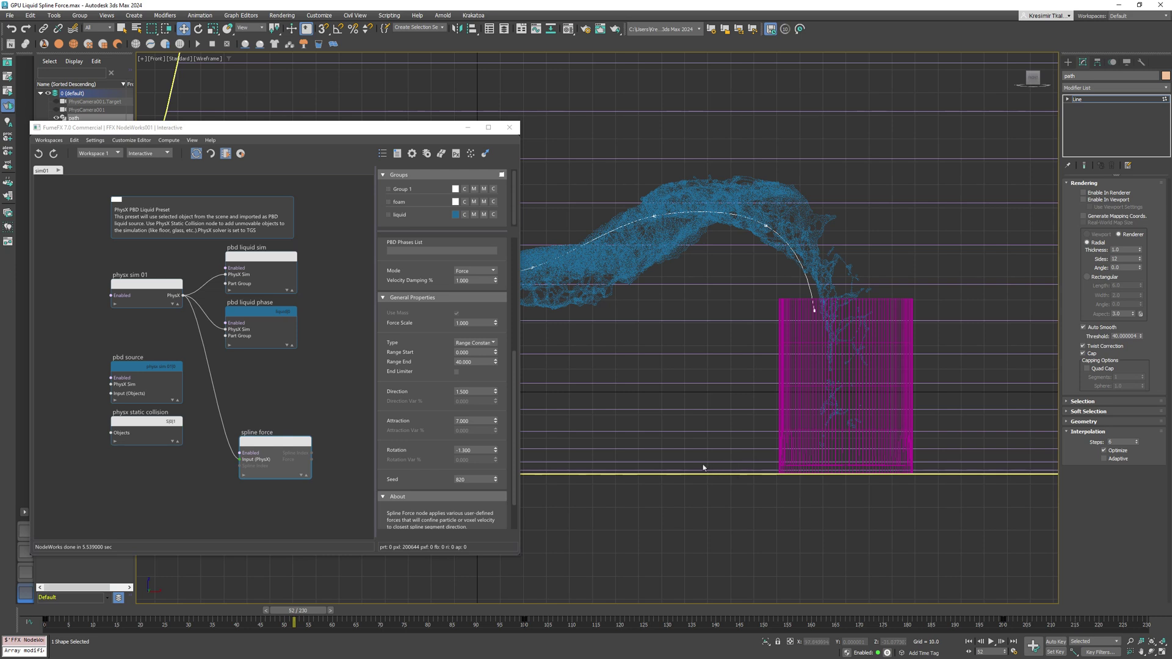
pyautogui.press('c')
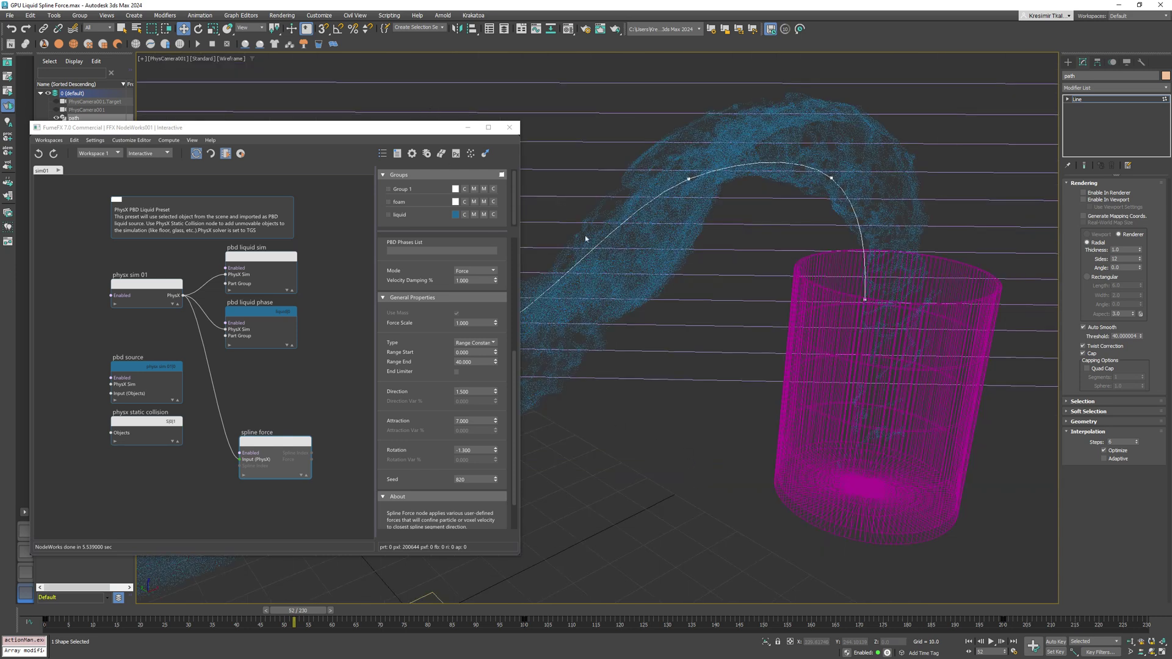
pyautogui.press('p')
pyautogui.moveTo(596, 263); pyautogui.dragTo(666, 263, button='middle')
pyautogui.moveTo(287, 611); pyautogui.dragTo(434, 611)
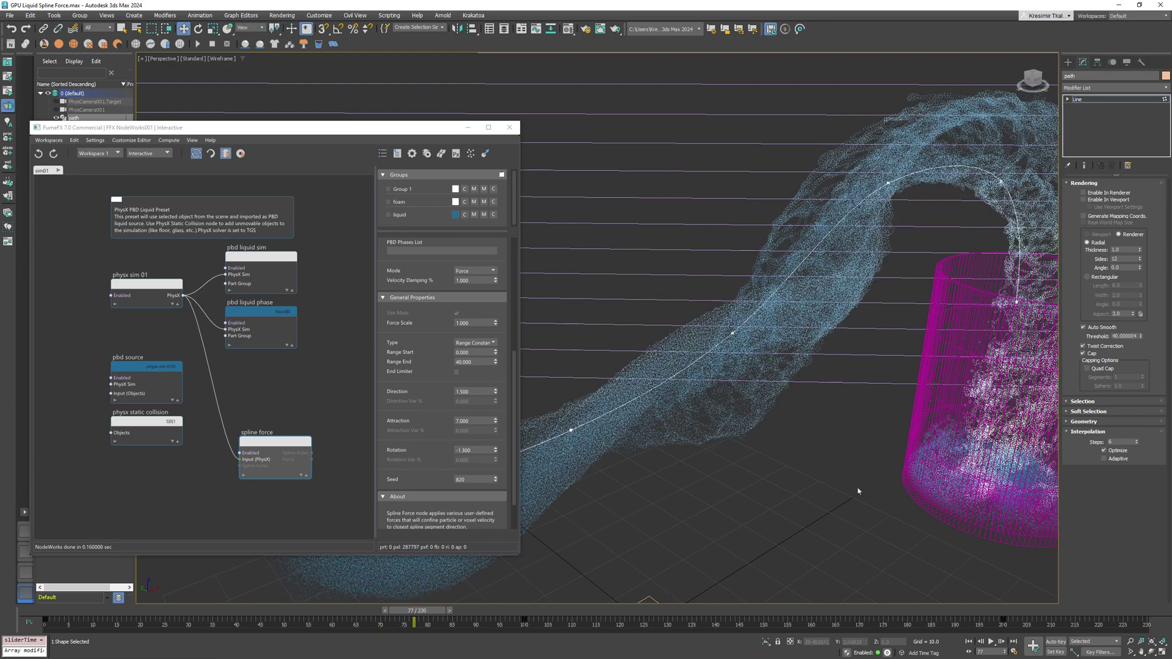
pyautogui.moveTo(917, 464); pyautogui.dragTo(929, 414, button='middle')
pyautogui.moveTo(429, 613); pyautogui.dragTo(480, 611)
pyautogui.press('w')
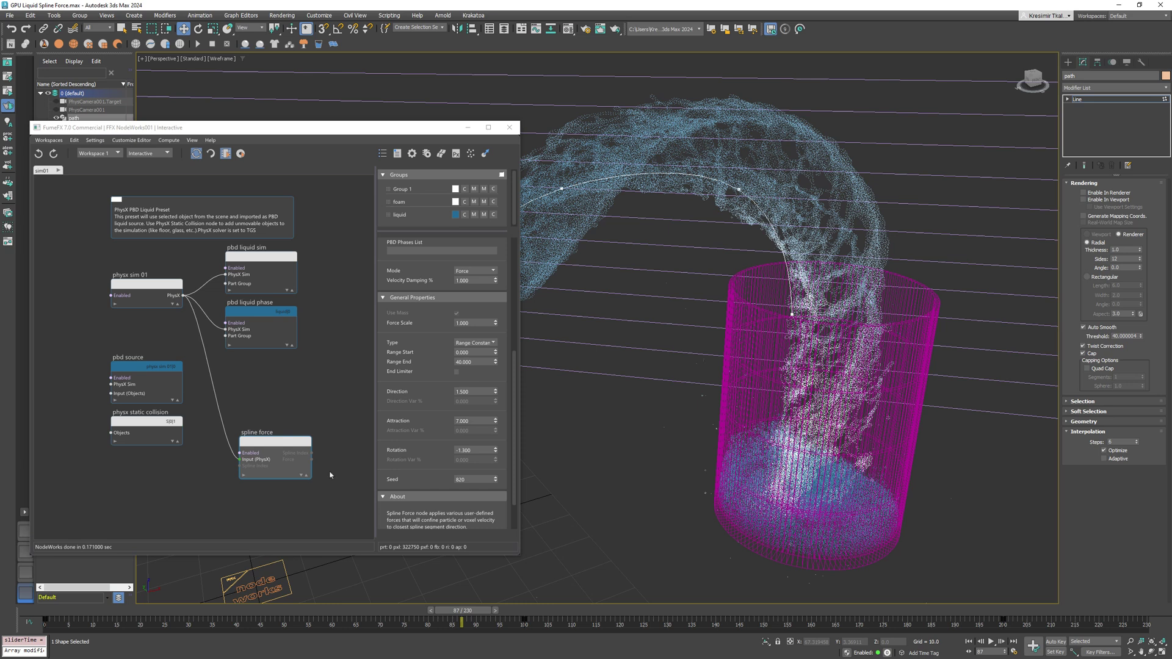
# - Set the pbd liquid phase node's cohesion to 10 at frame 50 and simulate to frame 74
pyautogui.click(269, 311)
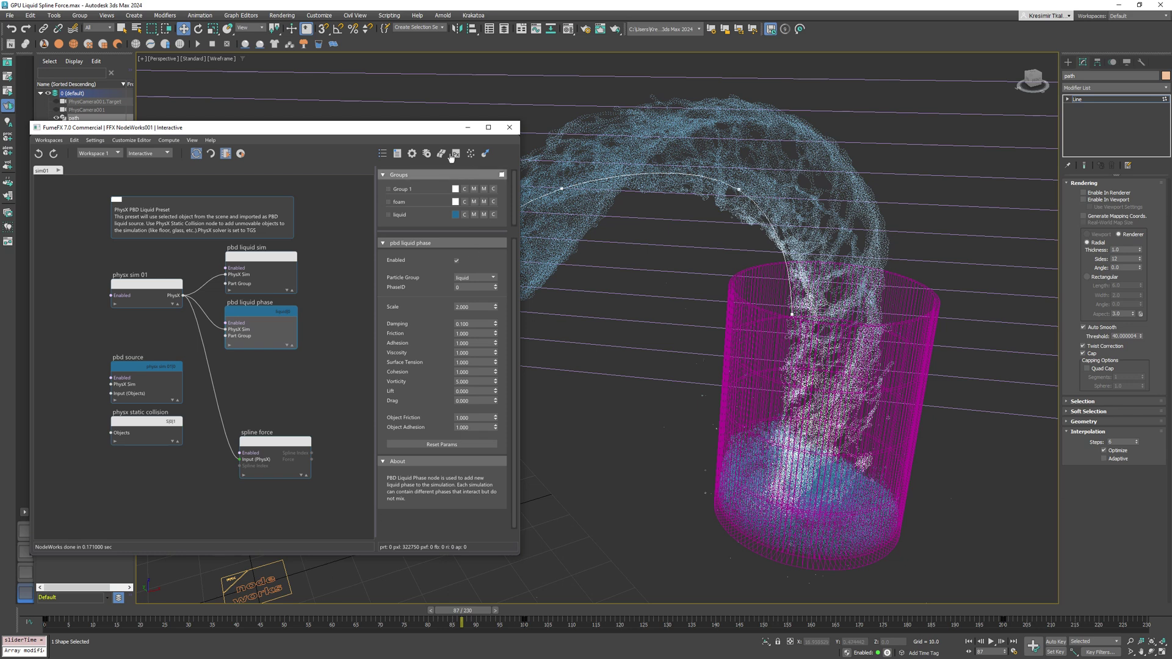
pyautogui.moveTo(428, 131); pyautogui.dragTo(376, 127)
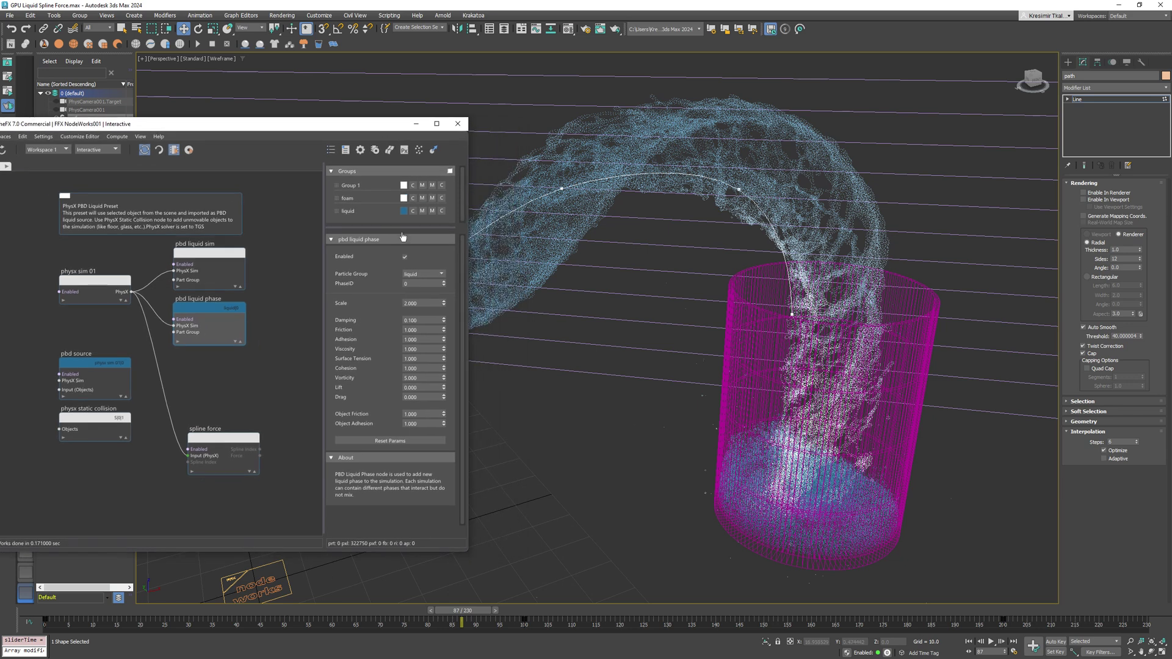
pyautogui.click(334, 614)
pyautogui.moveTo(309, 615); pyautogui.dragTo(276, 616)
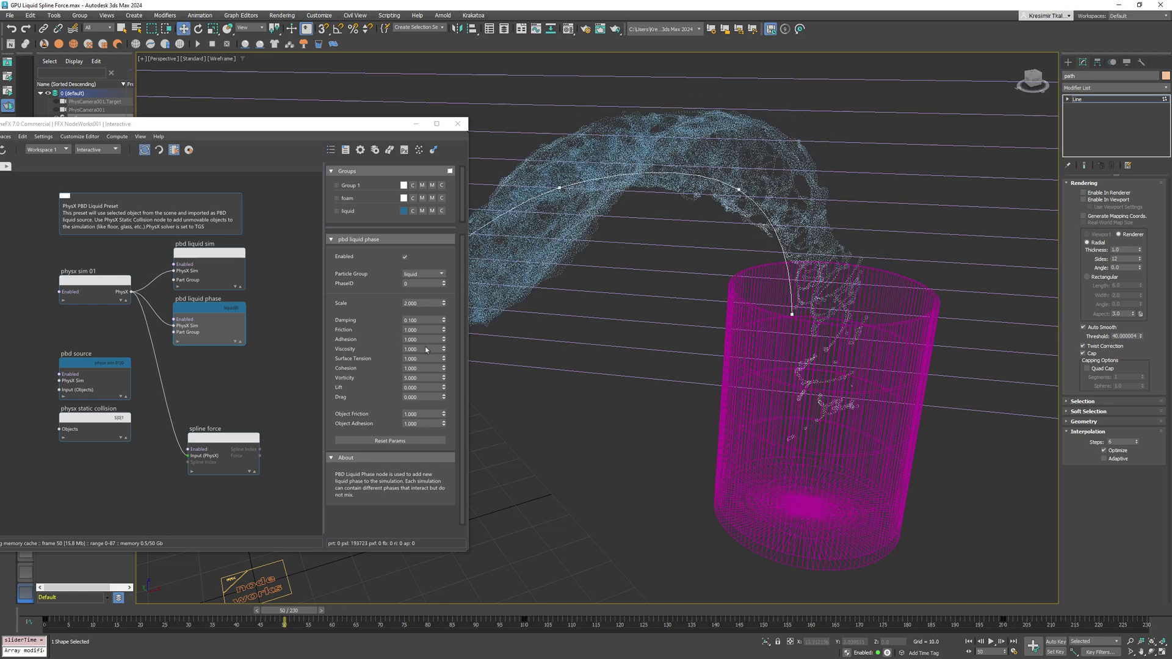
pyautogui.doubleClick(429, 367)
pyautogui.write('1')
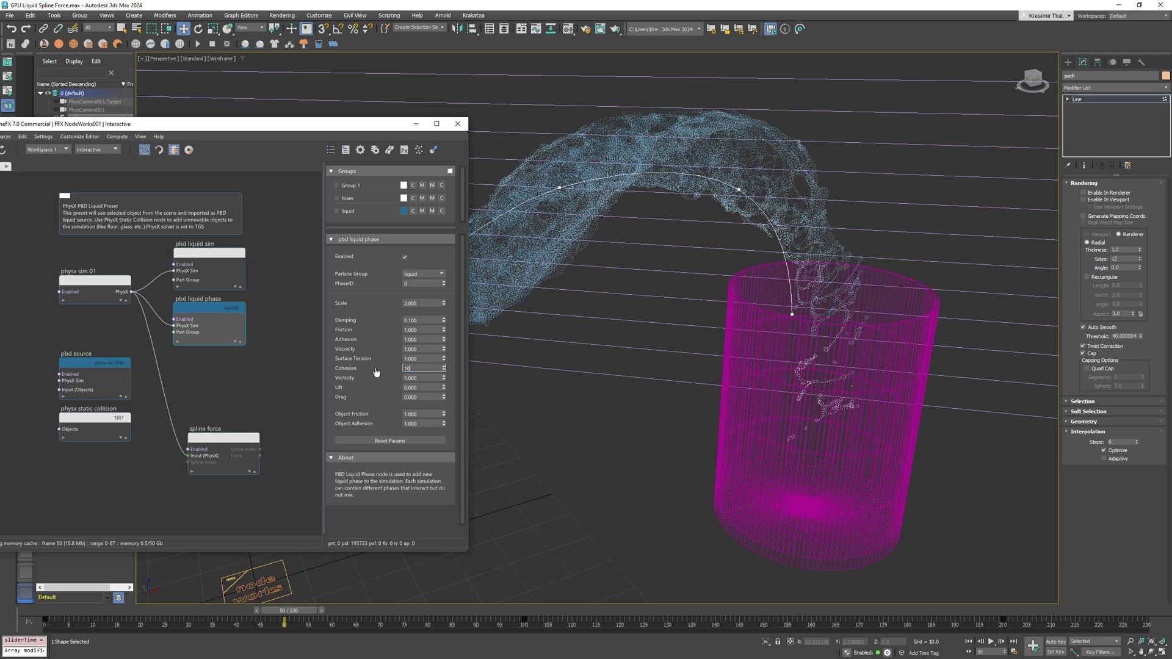
pyautogui.write('0')
pyautogui.press('Return')
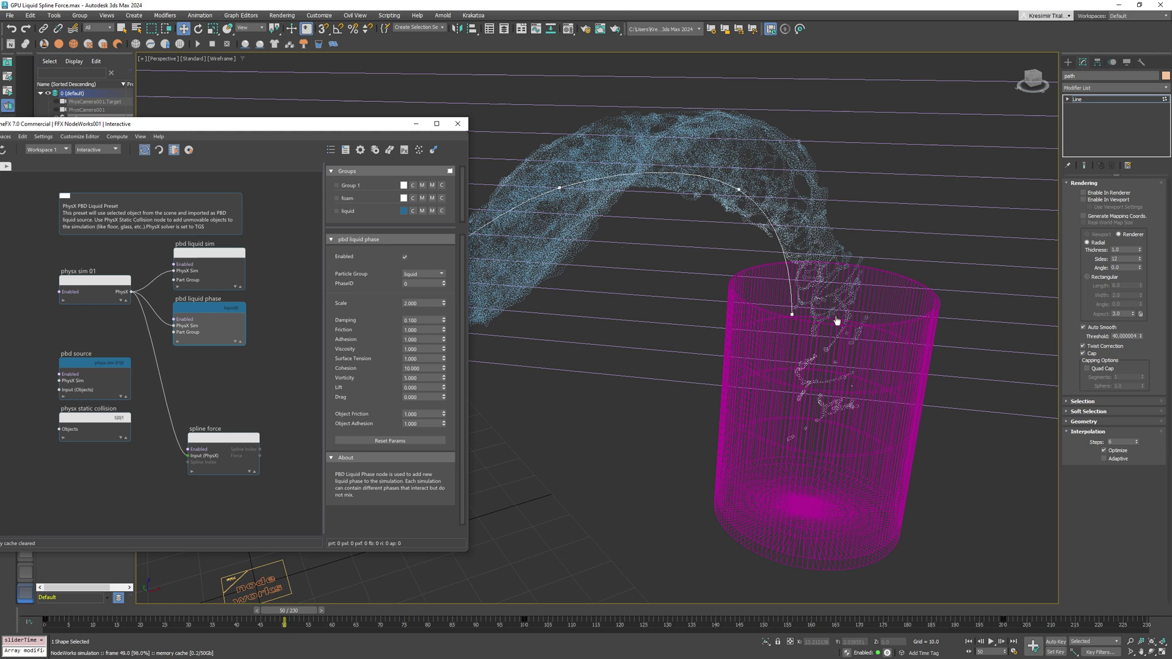
pyautogui.moveTo(285, 611)
pyautogui.mouseDown()
pyautogui.moveTo(331, 610)
pyautogui.moveTo(293, 607)
pyautogui.mouseUp()
pyautogui.moveTo(367, 610); pyautogui.dragTo(401, 613)
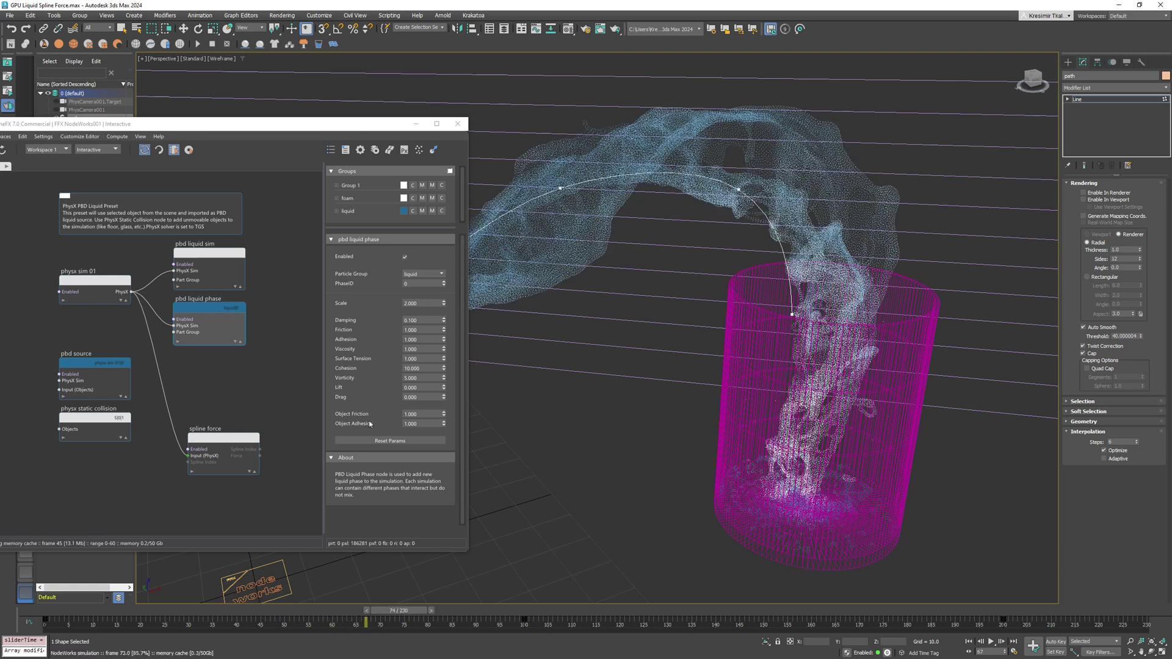
# - Set the pbd liquid phase node's damping to 0.2 and its scale to 1
pyautogui.click(412, 322)
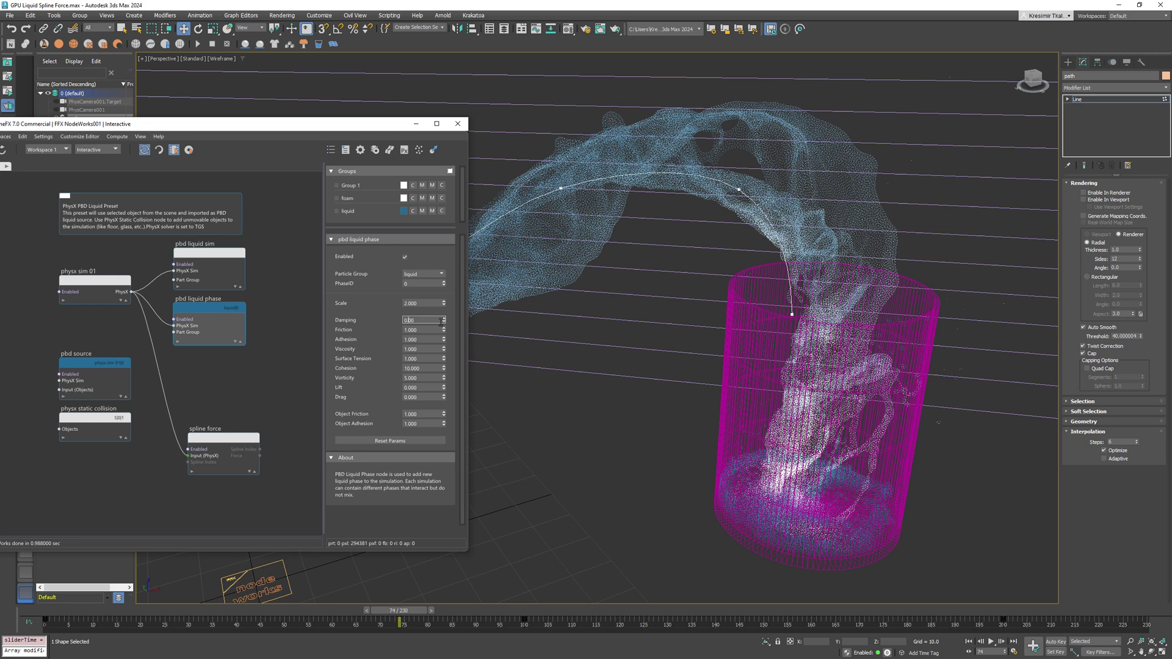
pyautogui.press('Return')
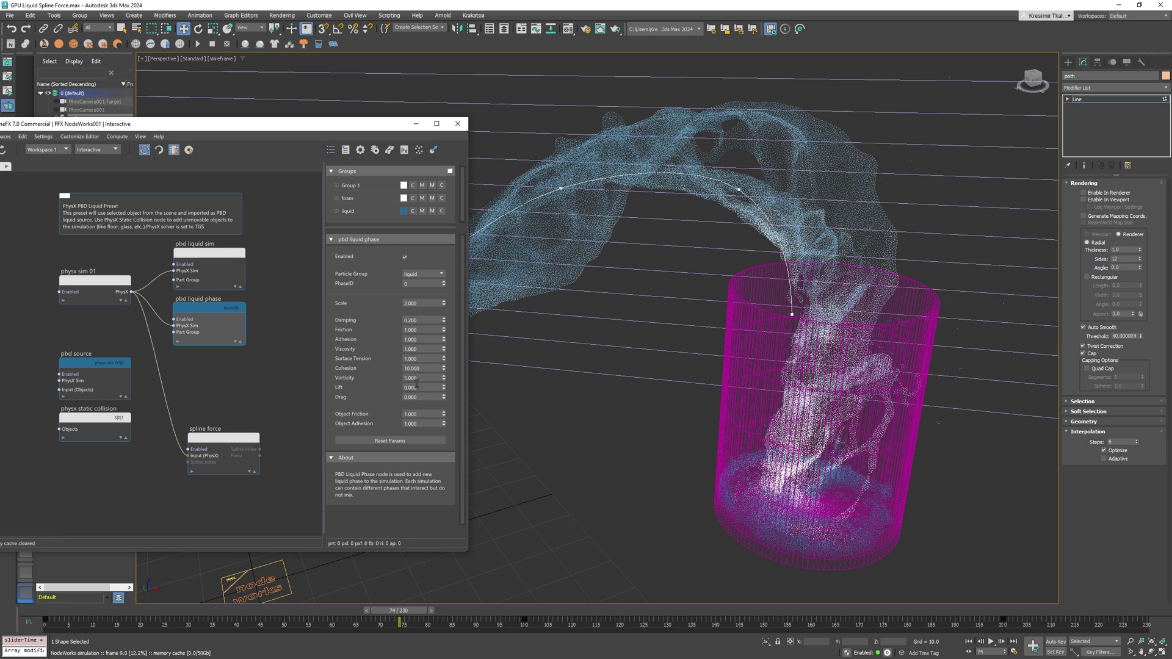
pyautogui.moveTo(429, 303); pyautogui.dragTo(358, 311)
pyautogui.write('1')
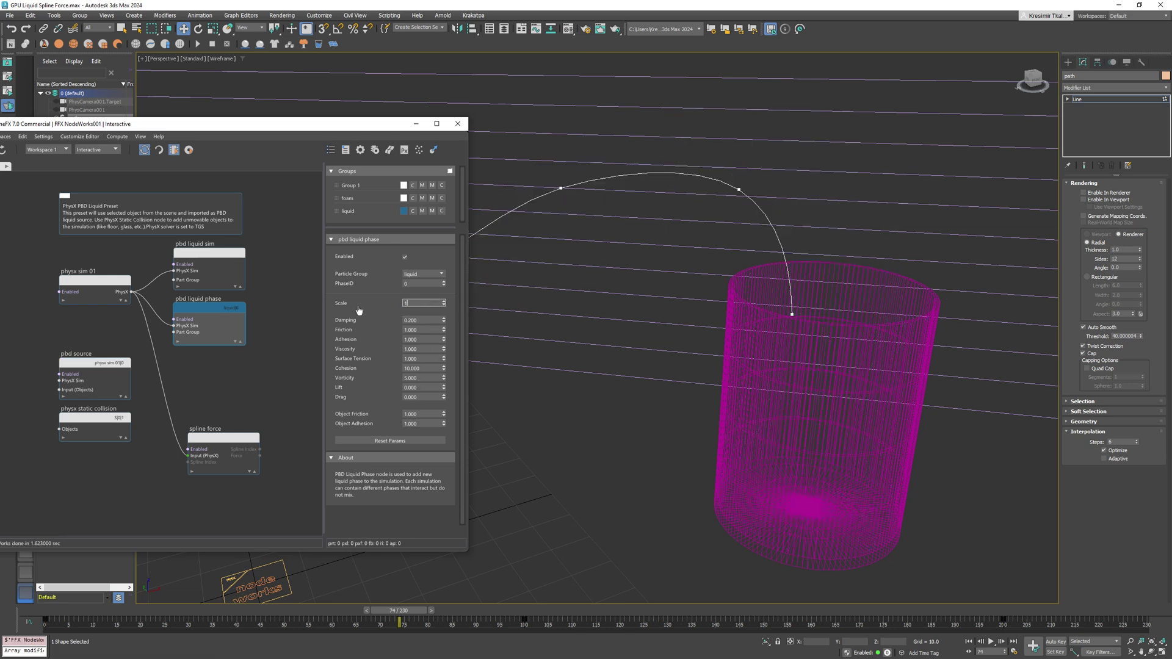
pyautogui.press('Return')
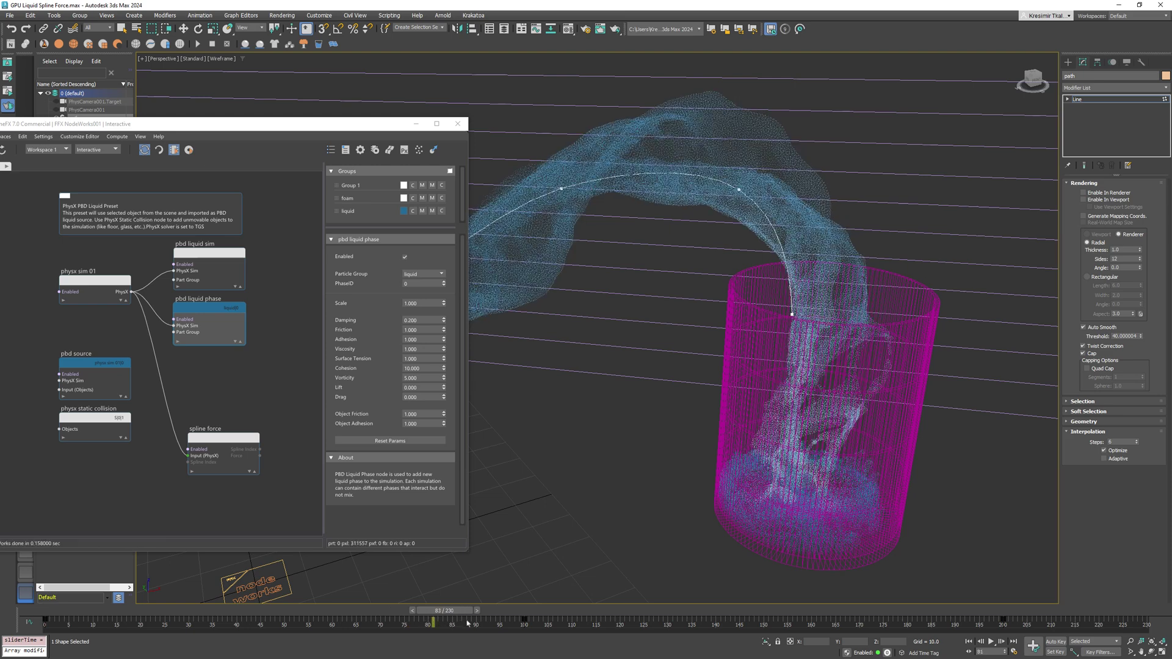
# - Preview the simulation to frame 100, then return to frame 57 and enable the spline force's End Limiter
pyautogui.moveTo(486, 623); pyautogui.dragTo(339, 582)
pyautogui.press('w')
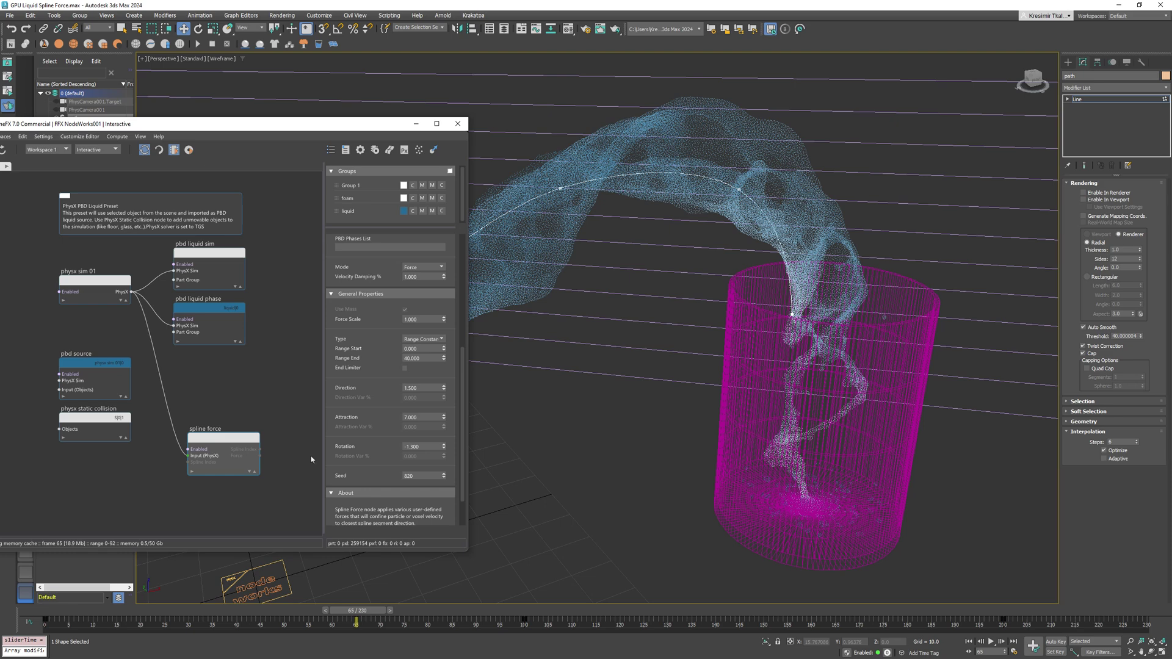
pyautogui.scroll(-2, 387, 479)
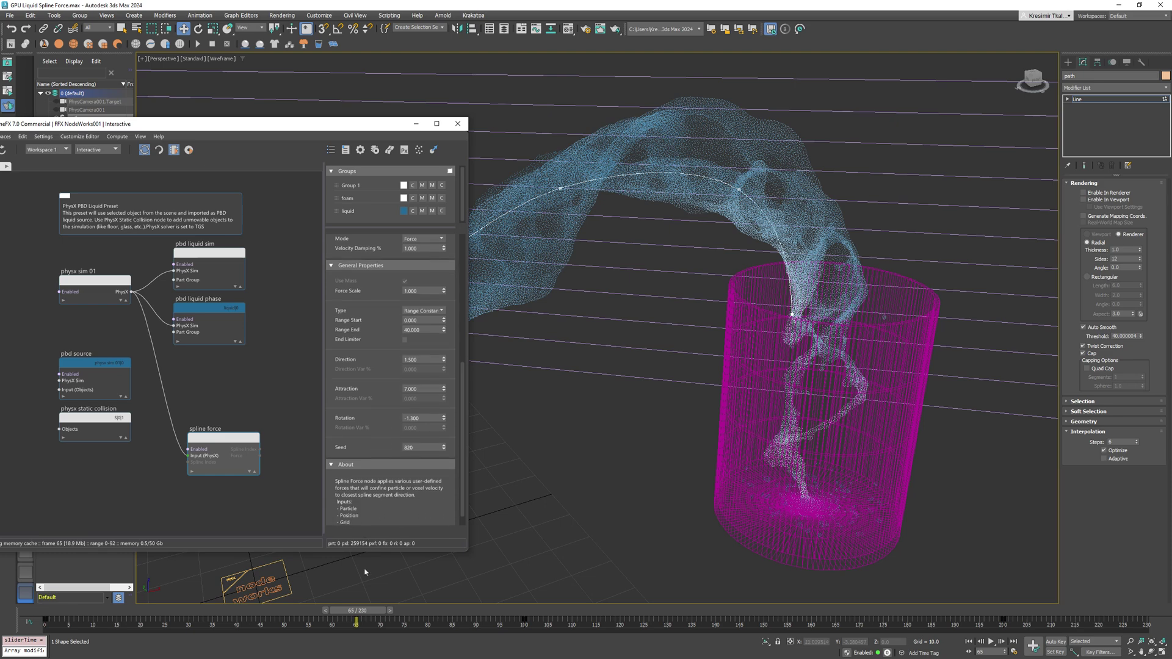
pyautogui.moveTo(371, 605); pyautogui.dragTo(500, 618)
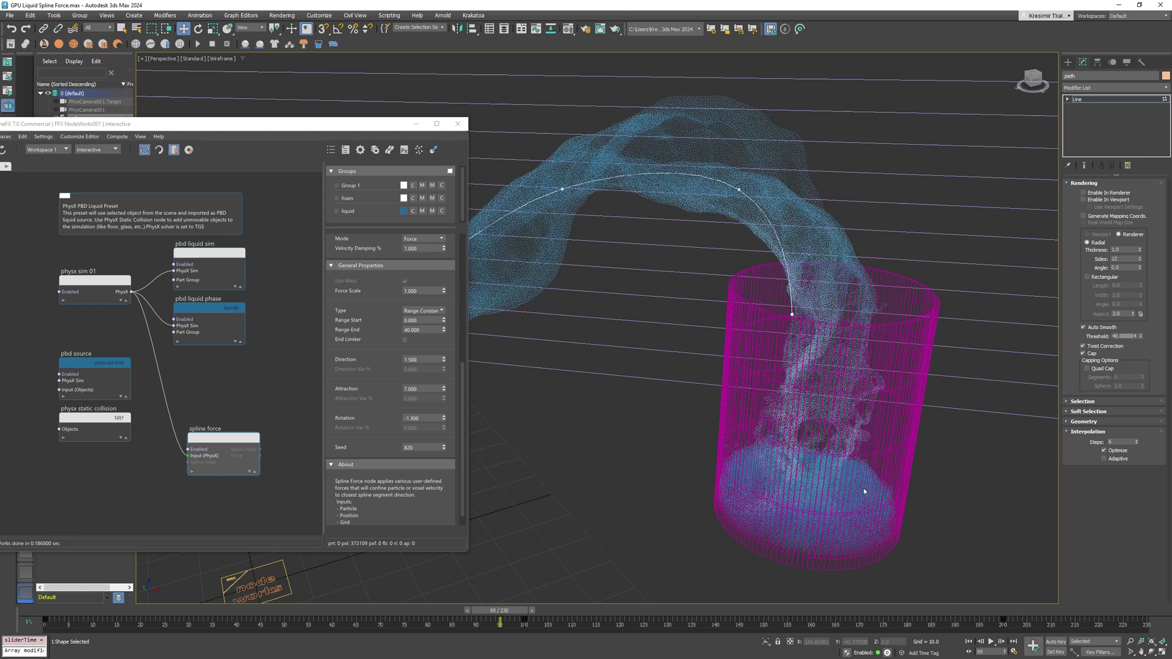
pyautogui.moveTo(503, 613); pyautogui.dragTo(527, 614)
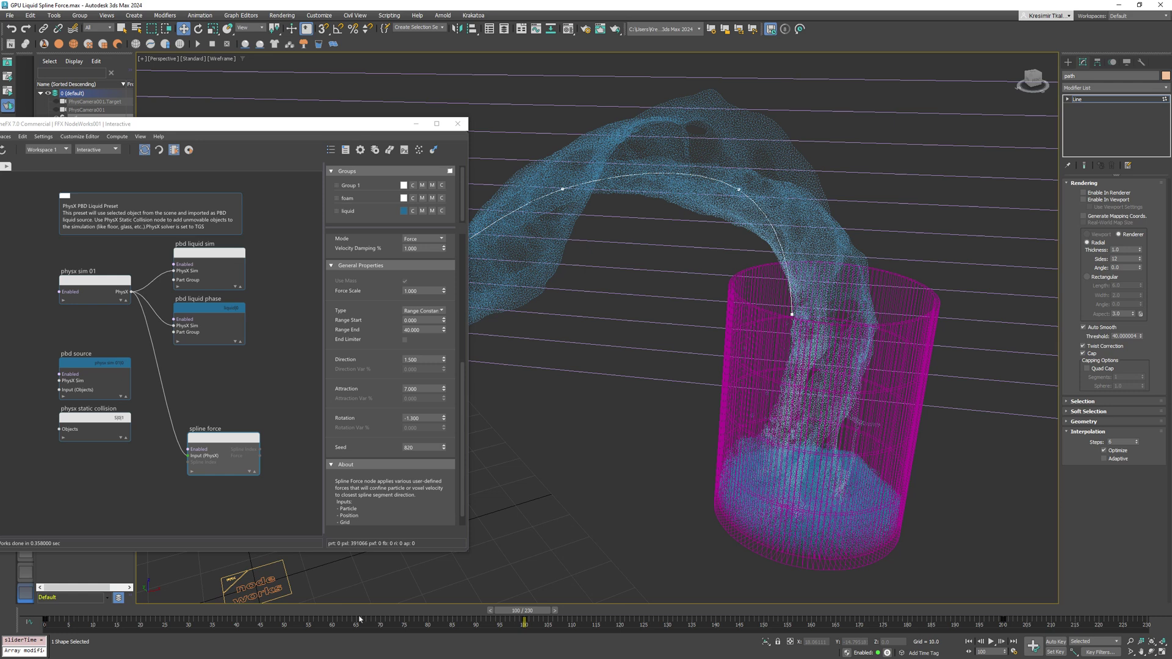
pyautogui.click(319, 618)
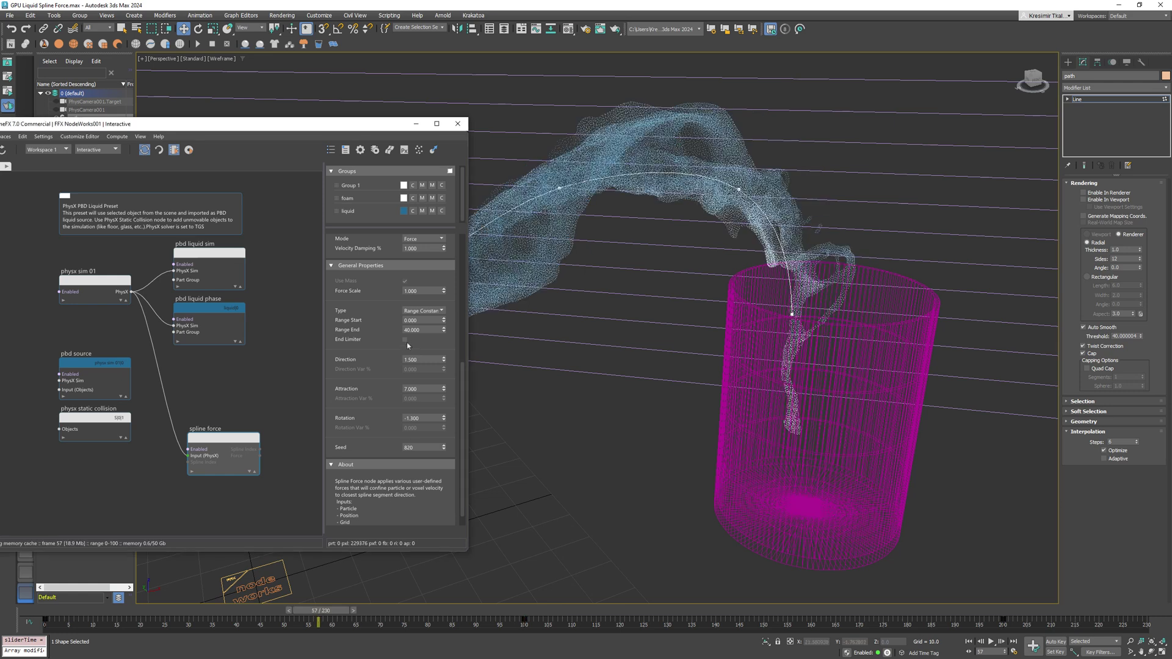
pyautogui.click(405, 340)
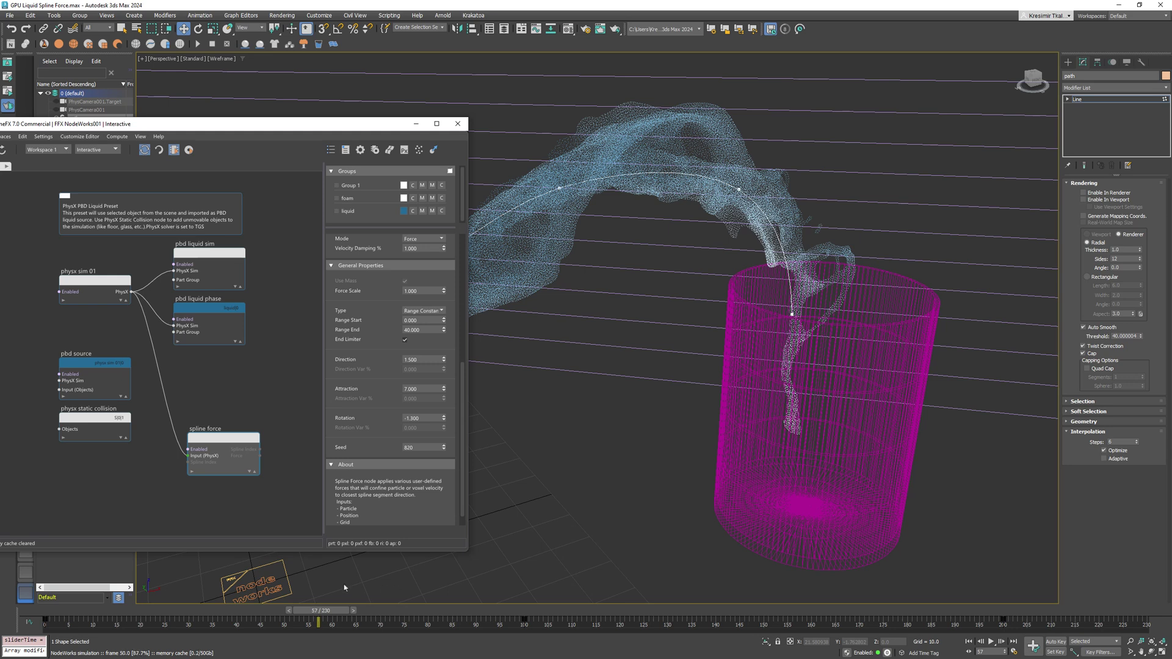
# - Set the pbd liquid sim node's particle radius to 0.3 and simulate to frame 85
pyautogui.click(192, 258)
pyautogui.click(422, 354)
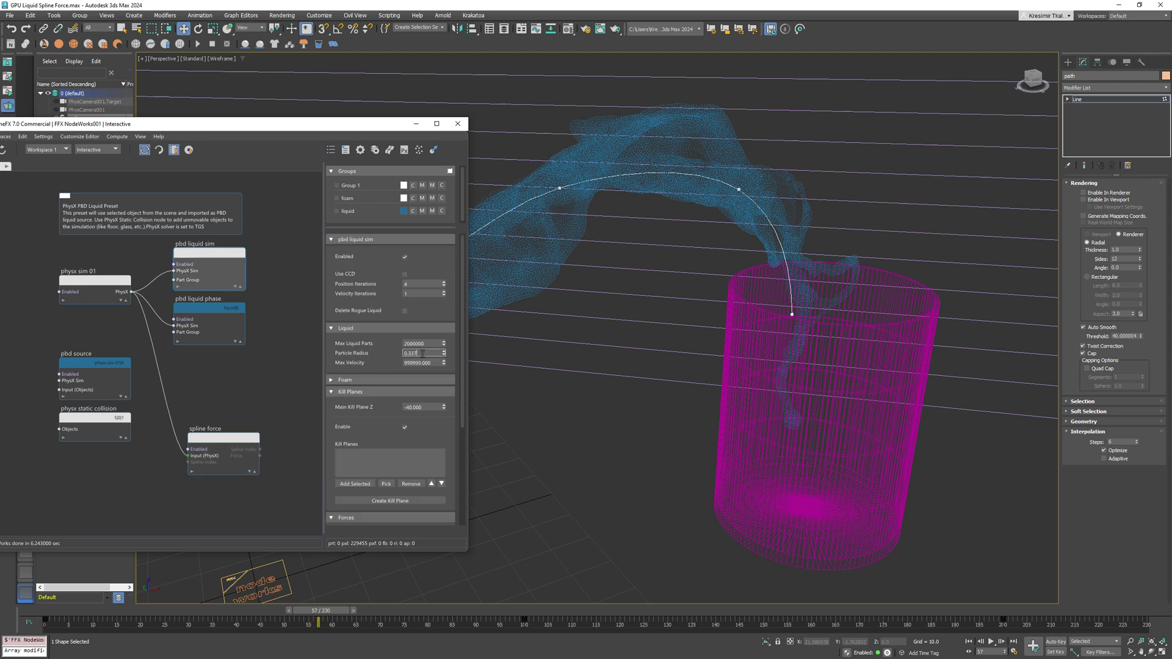
pyautogui.press('BackSpace')
pyautogui.press('BackSpace')
pyautogui.press('Return')
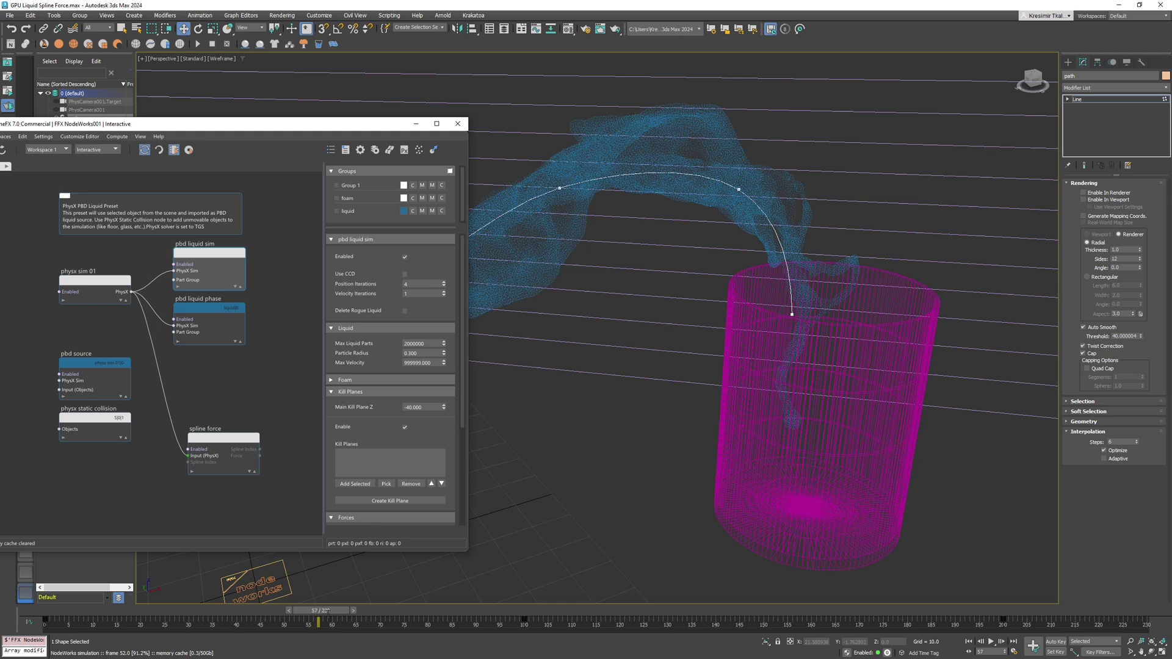
pyautogui.moveTo(325, 610); pyautogui.dragTo(460, 608)
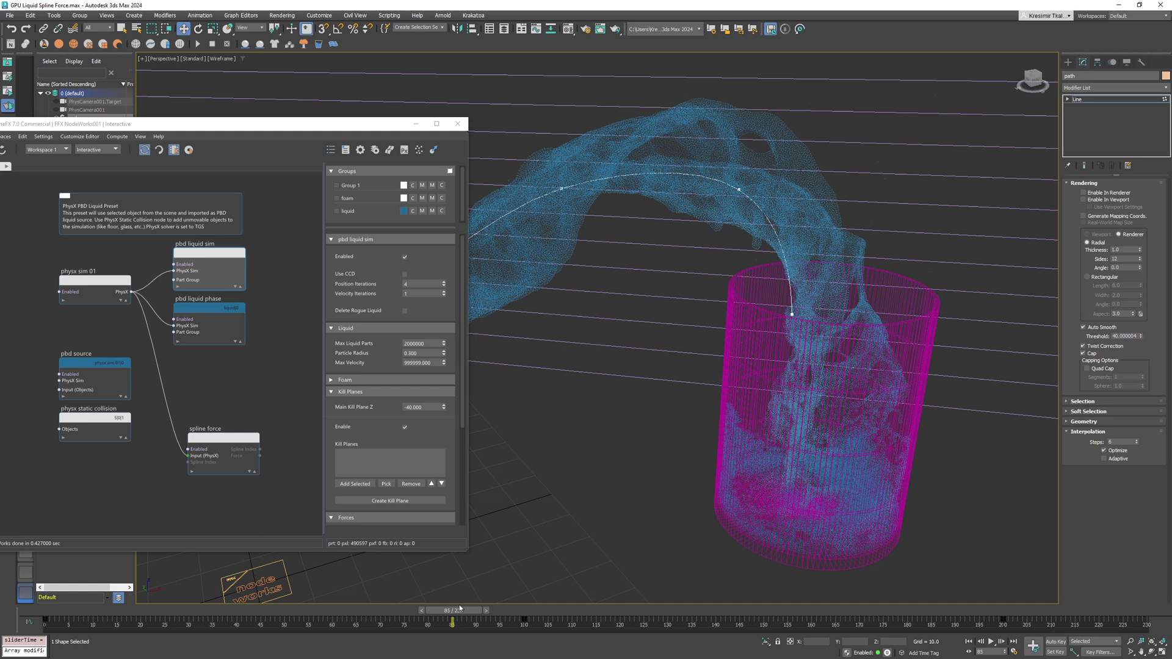
# - Change the physx sim 01 node's substeps, simulate to about frame 200, and scrub back to frame 23
pyautogui.click(93, 281)
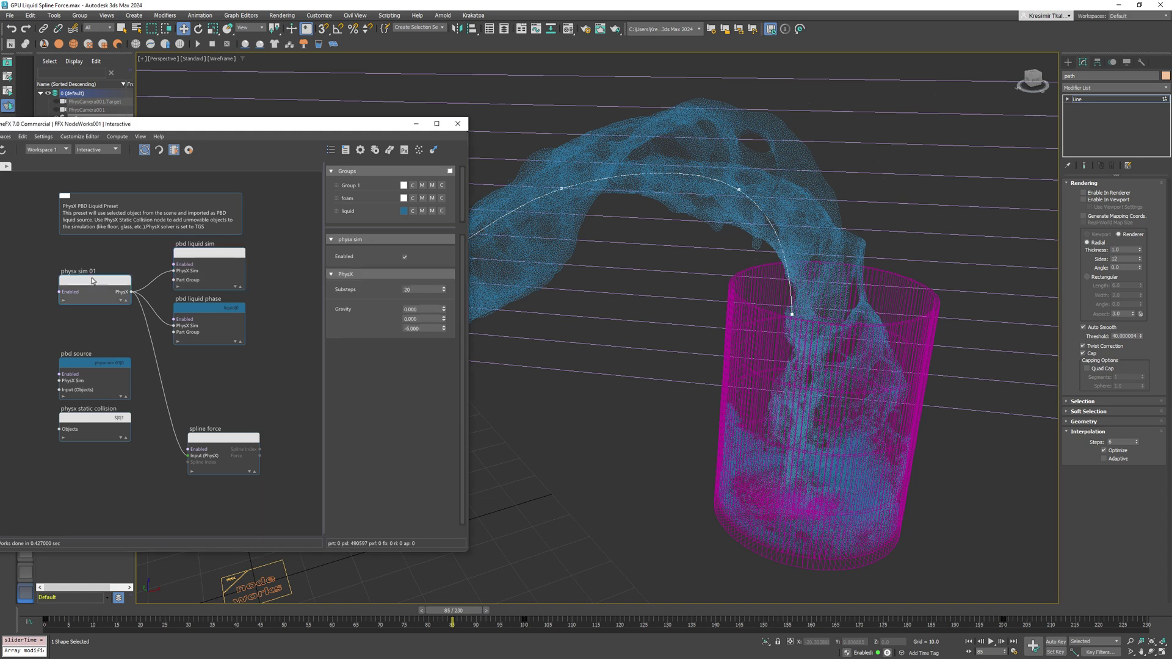
pyautogui.moveTo(422, 290); pyautogui.dragTo(361, 291)
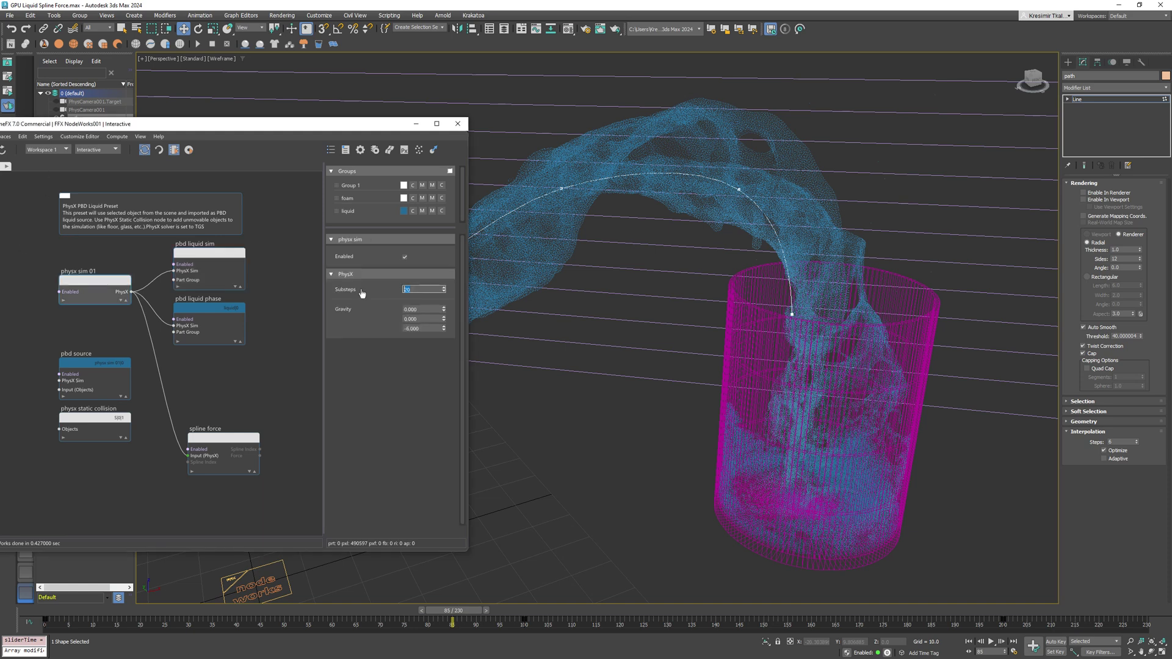
pyautogui.click(467, 611)
pyautogui.moveTo(469, 614); pyautogui.dragTo(162, 611)
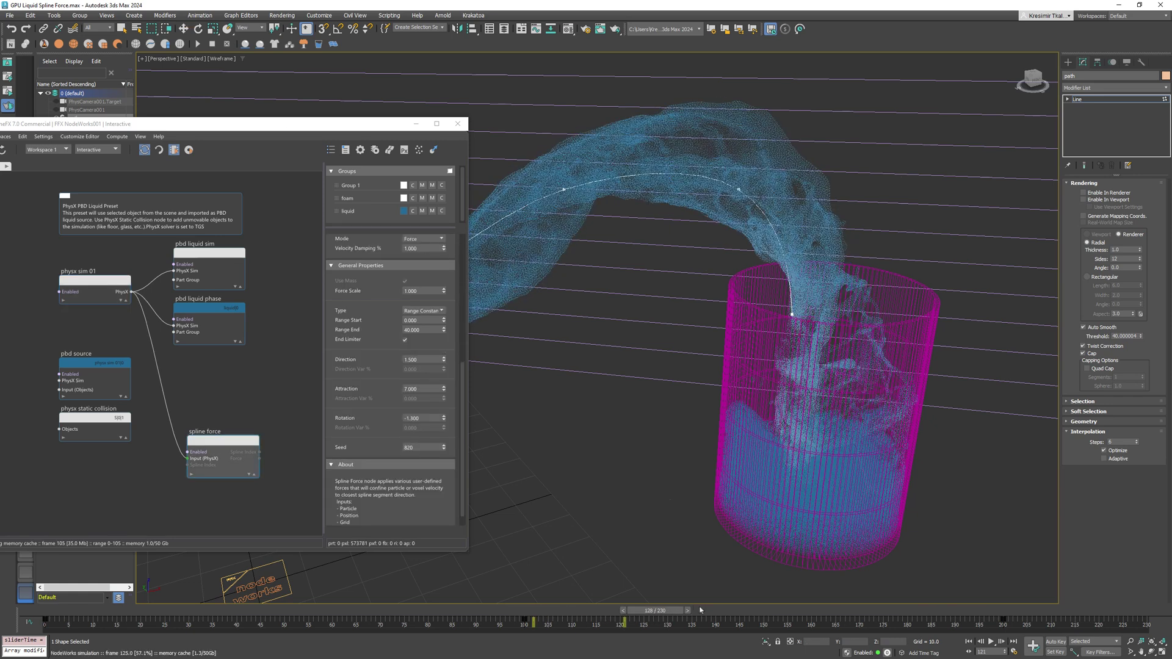
pyautogui.click(1001, 610)
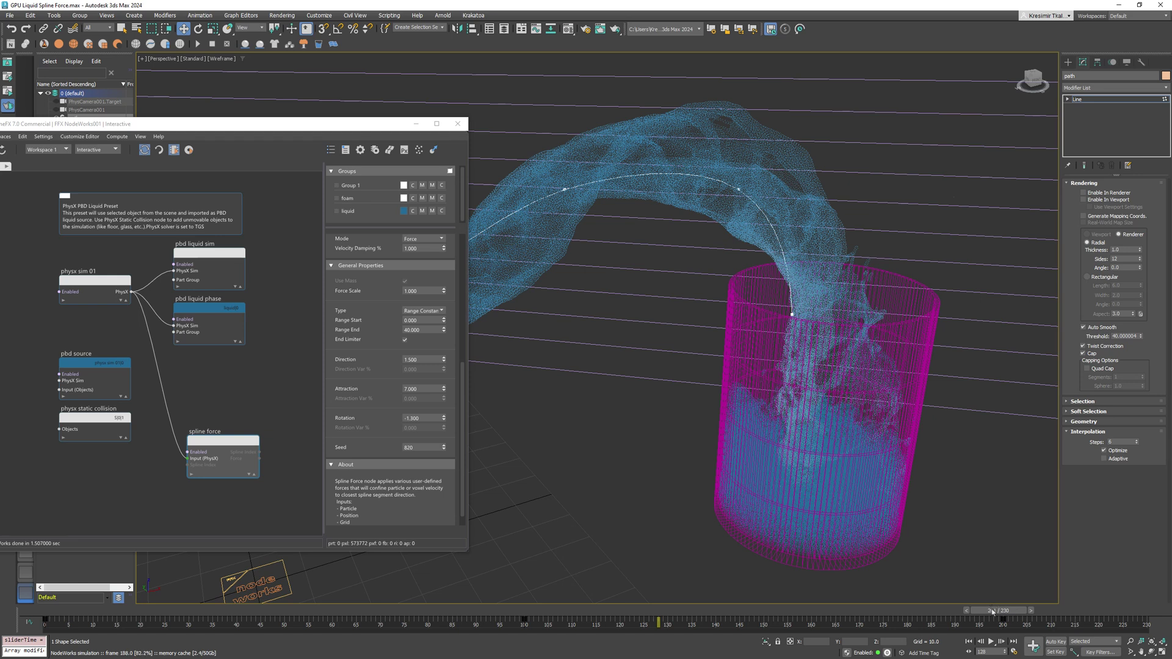
pyautogui.moveTo(993, 612); pyautogui.dragTo(156, 625)
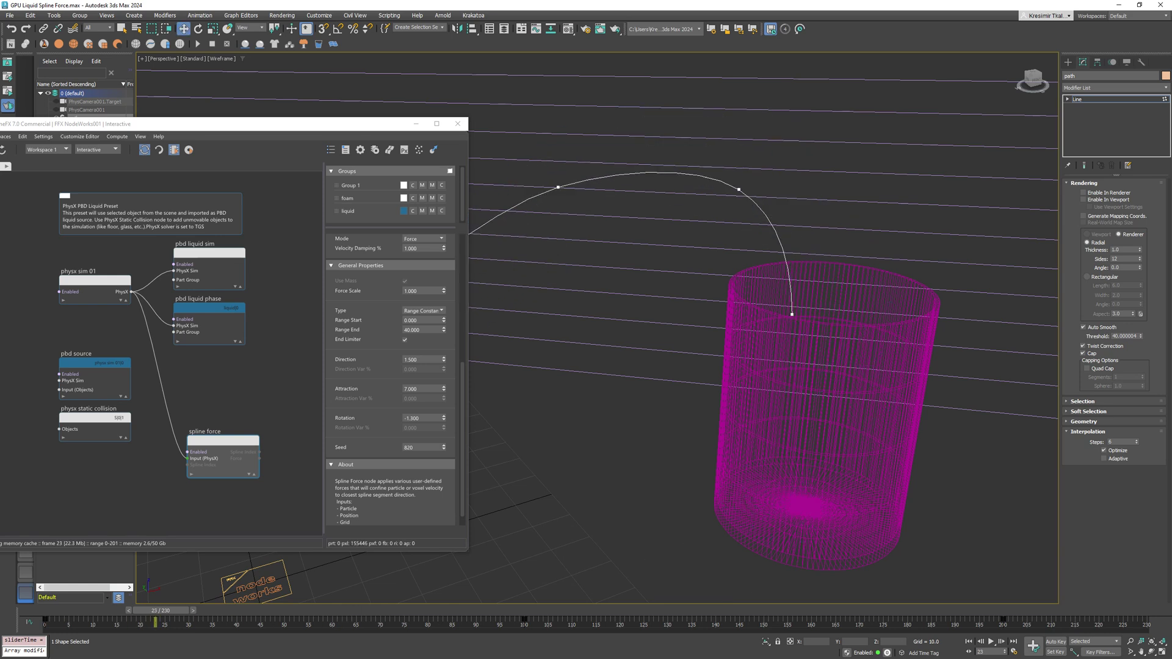
# - Add an event timer node with a duration of 180 and connect its Active output to the spline force's Enabled input
pyautogui.doubleClick(91, 471)
pyautogui.write('ev')
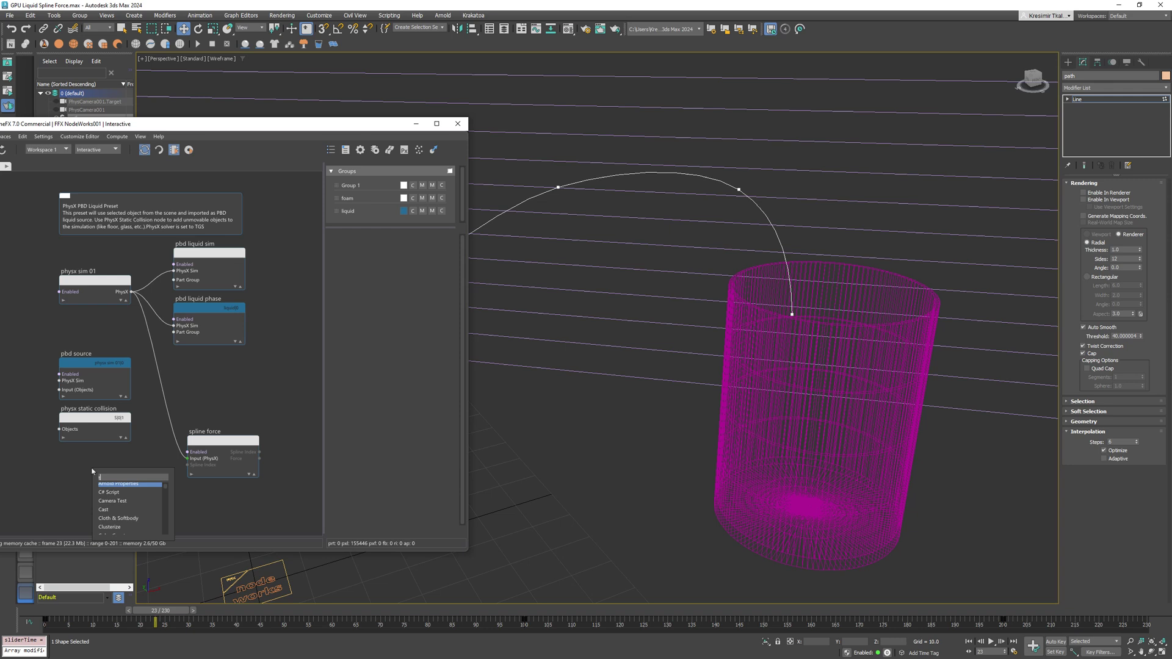
pyautogui.press('Return')
pyautogui.moveTo(93, 472); pyautogui.dragTo(80, 471)
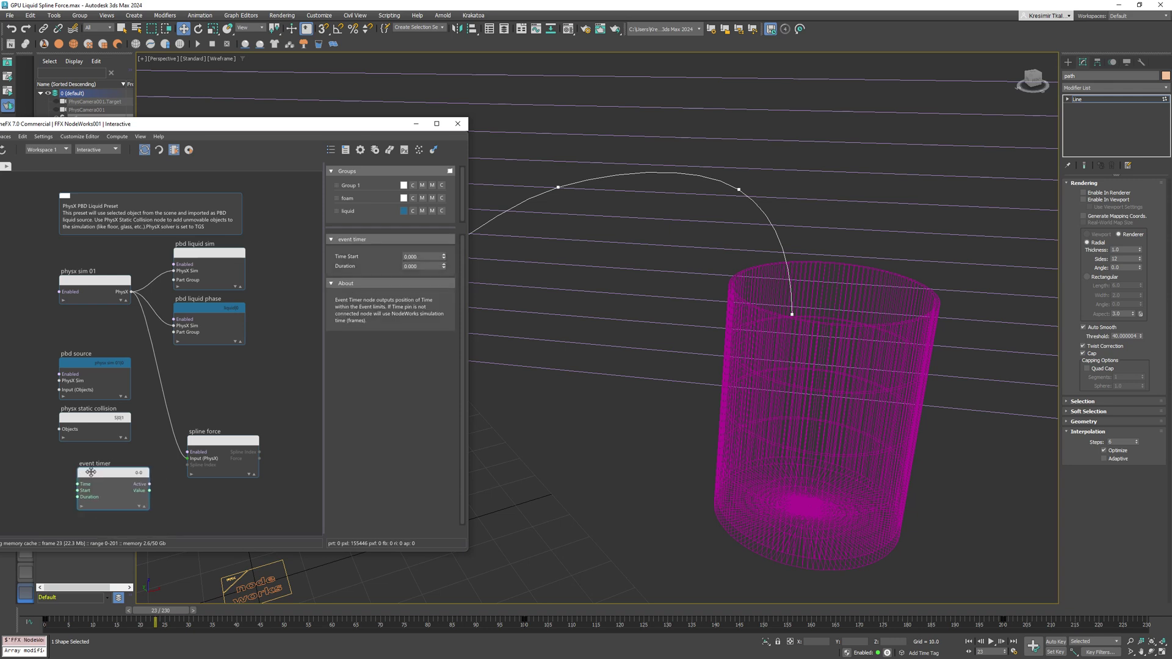
pyautogui.doubleClick(425, 265)
pyautogui.moveTo(149, 484); pyautogui.dragTo(193, 457)
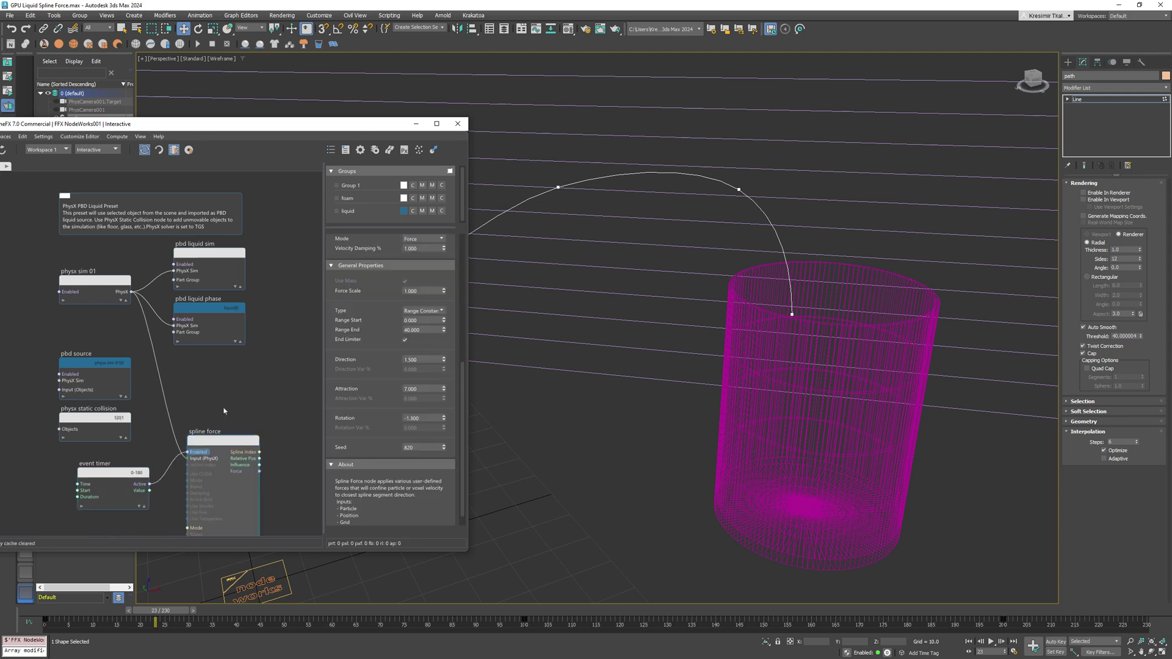
# - Set the physx static collision node's contact offset to 0.12 and rest offset to 0.1, and re-simulate to about frame 95
pyautogui.click(91, 419)
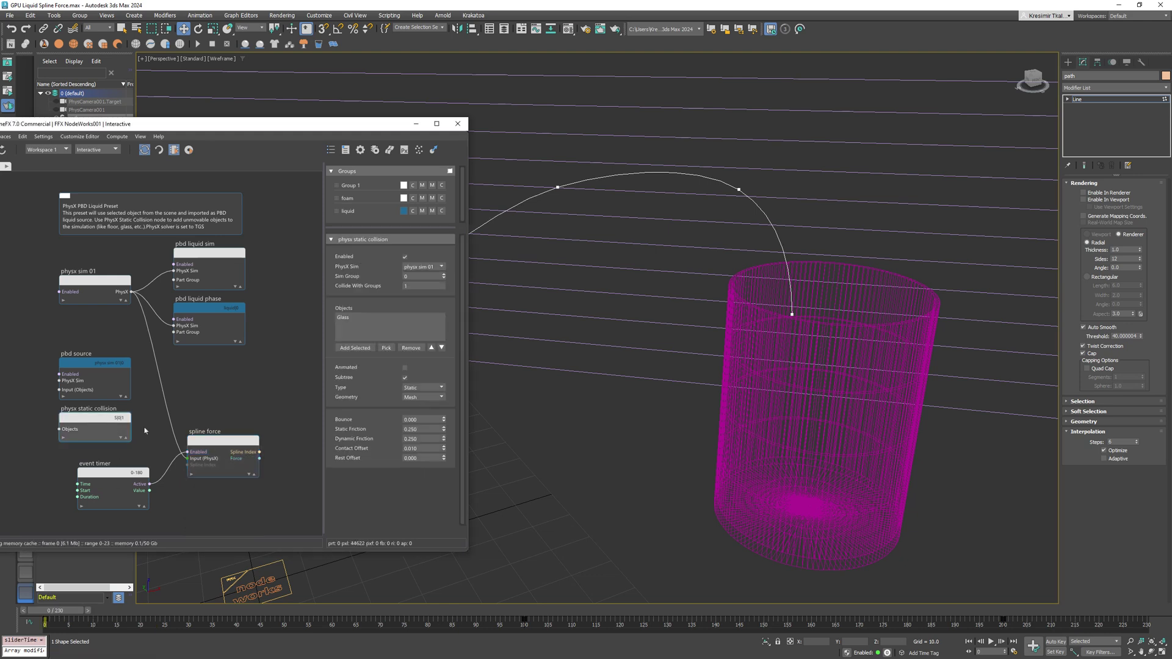
pyautogui.click(427, 449)
pyautogui.write('0.1')
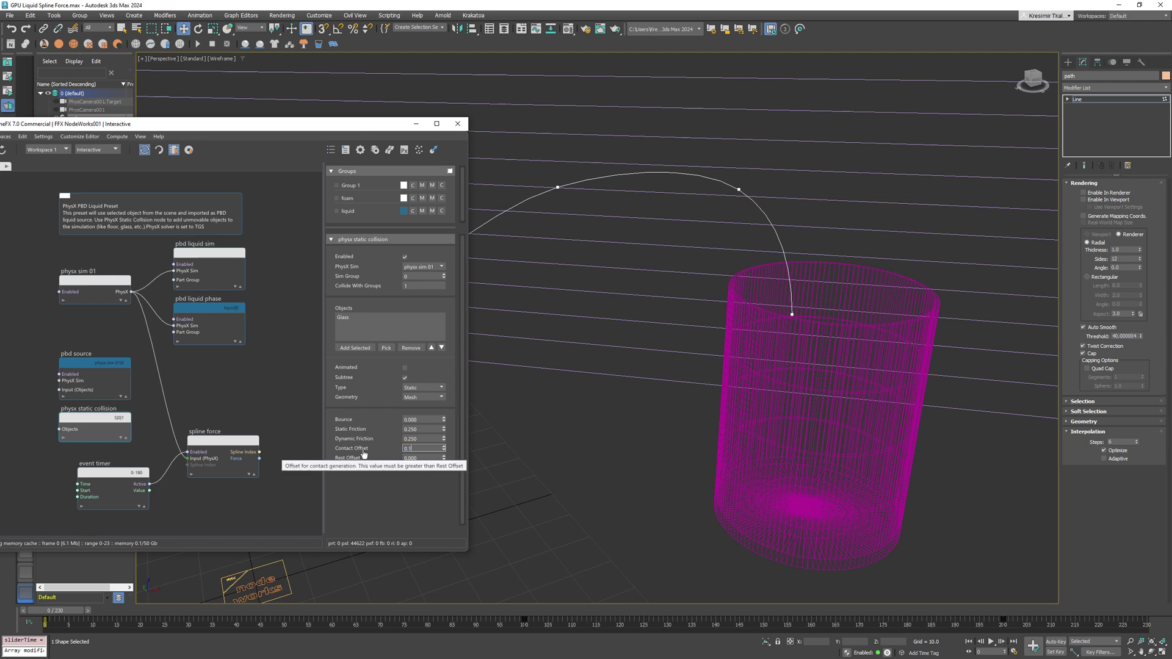
pyautogui.press('Tab')
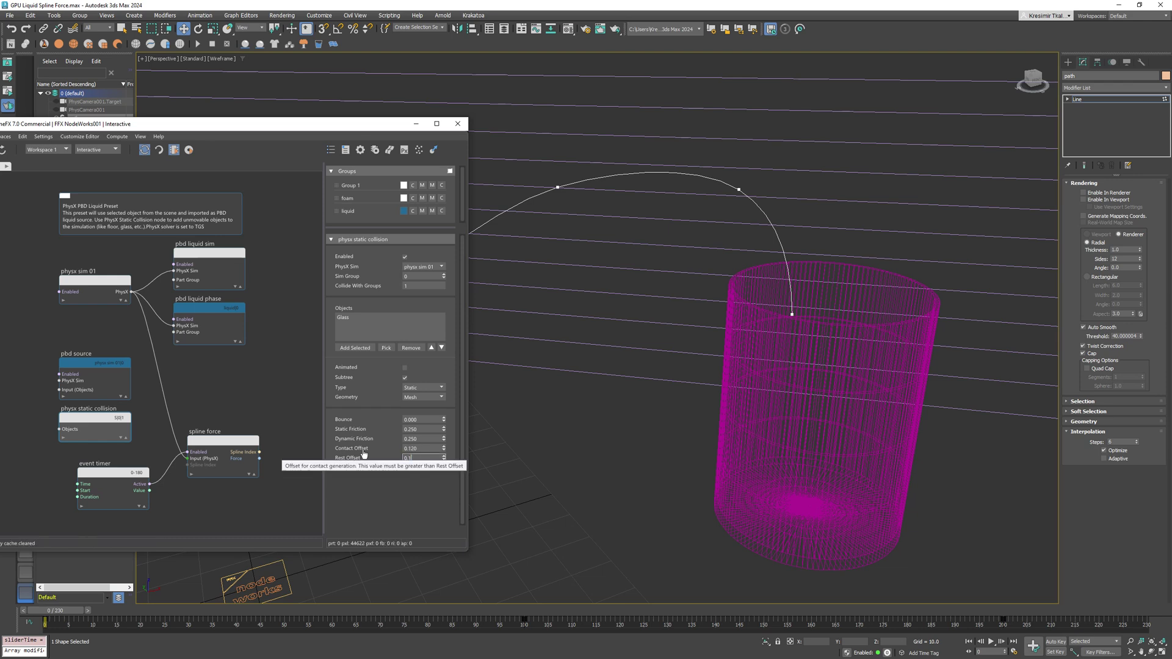
pyautogui.write('0.1')
pyautogui.press('Return')
pyautogui.moveTo(81, 618); pyautogui.dragTo(222, 616)
pyautogui.moveTo(507, 618); pyautogui.dragTo(44, 625)
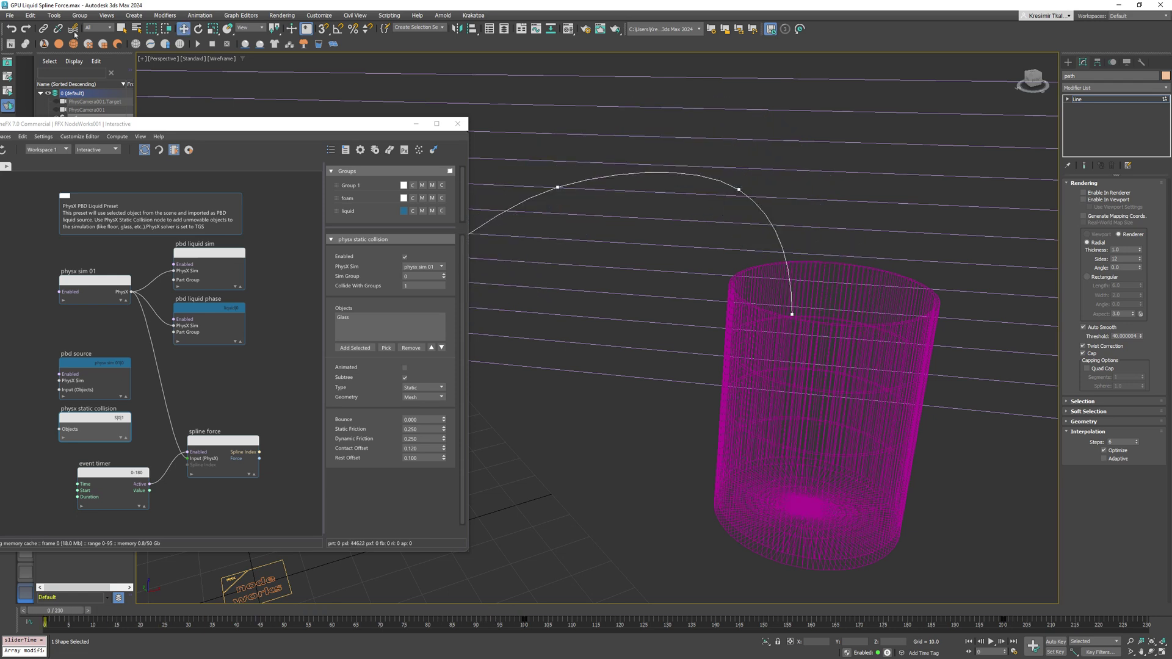
# - Create an FFX ISurf object, move its icon beside the NodeWorks icon, and pick FFX NodeWorks001 as its particle source
pyautogui.click(25, 44)
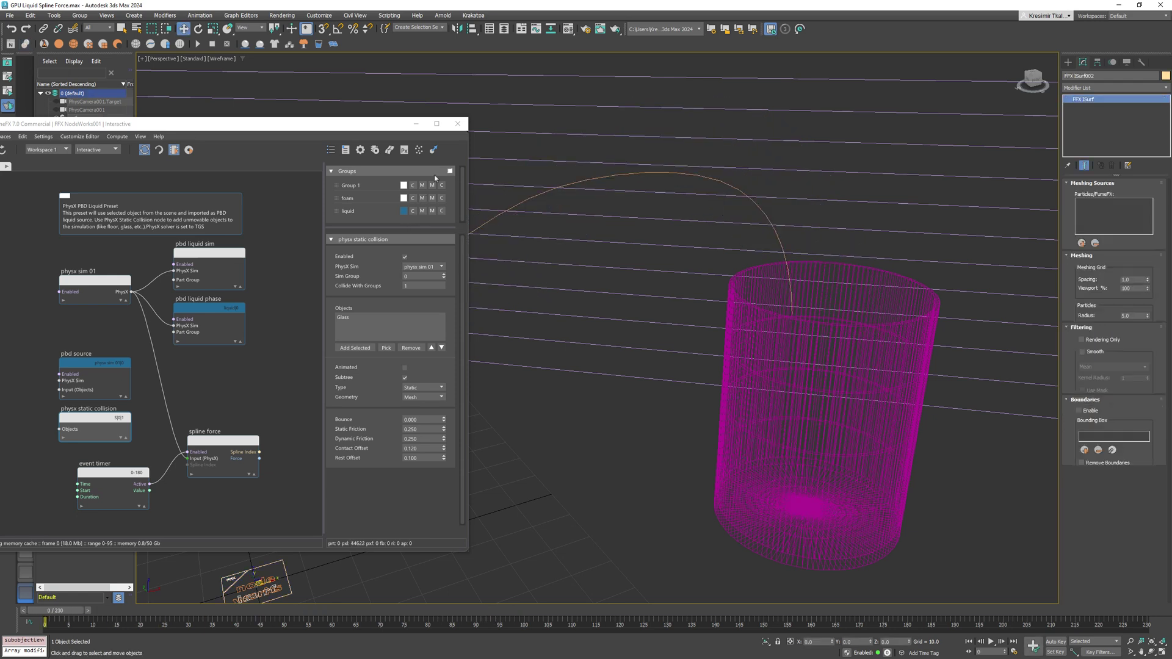
pyautogui.click(458, 125)
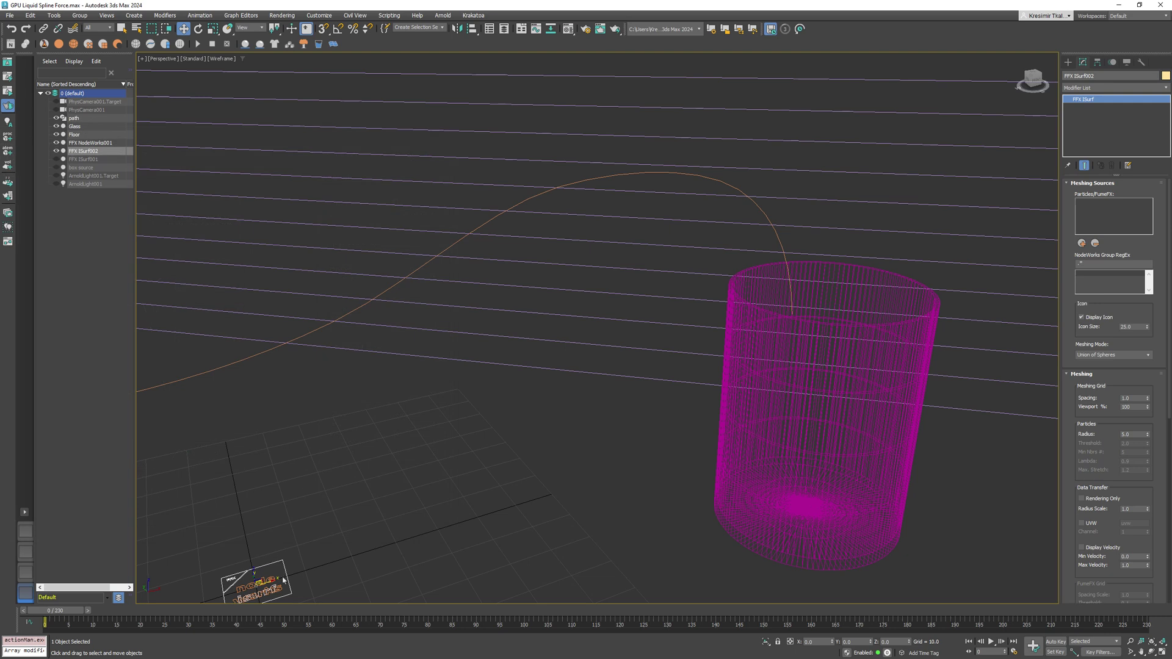
pyautogui.moveTo(270, 581); pyautogui.dragTo(405, 544)
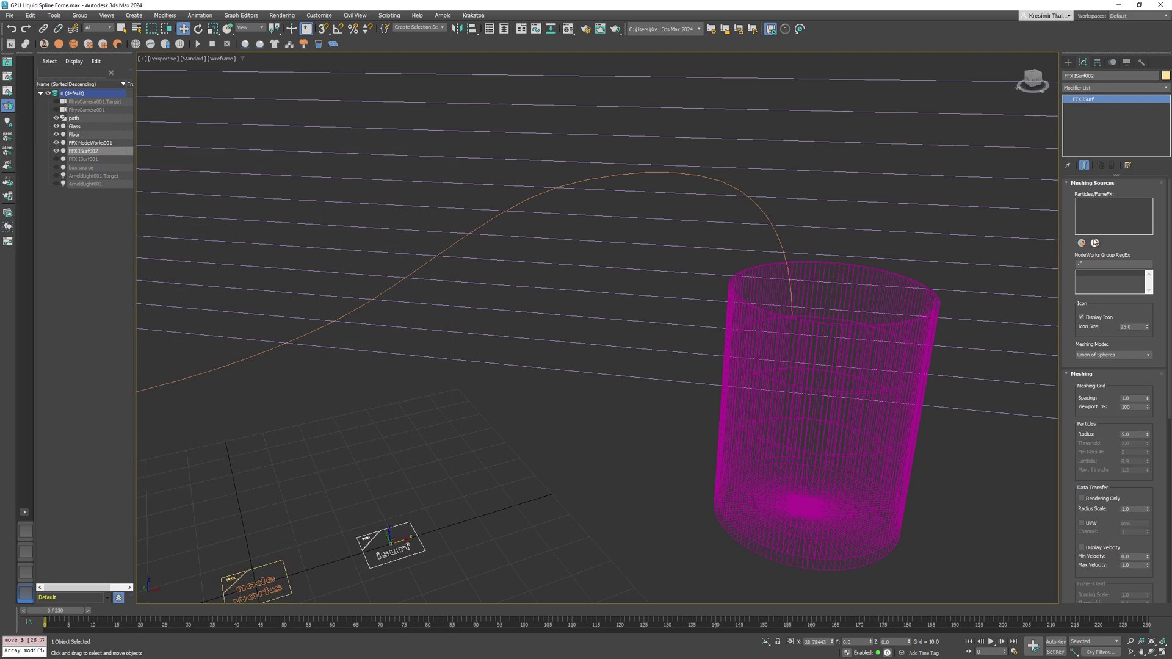
pyautogui.click(1081, 243)
pyautogui.click(251, 584)
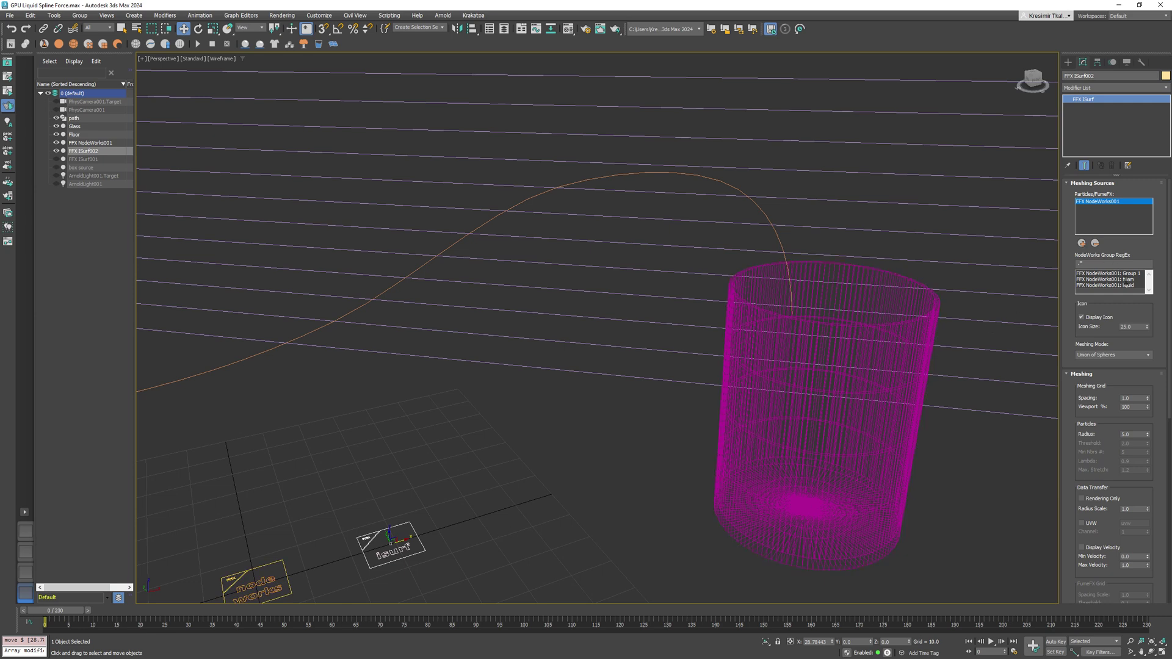
# - Restrict the ISurf's NodeWorks group filter to liquid and preview the mesh at frame 31
pyautogui.moveTo(1097, 263); pyautogui.dragTo(957, 278)
pyautogui.write('liquid')
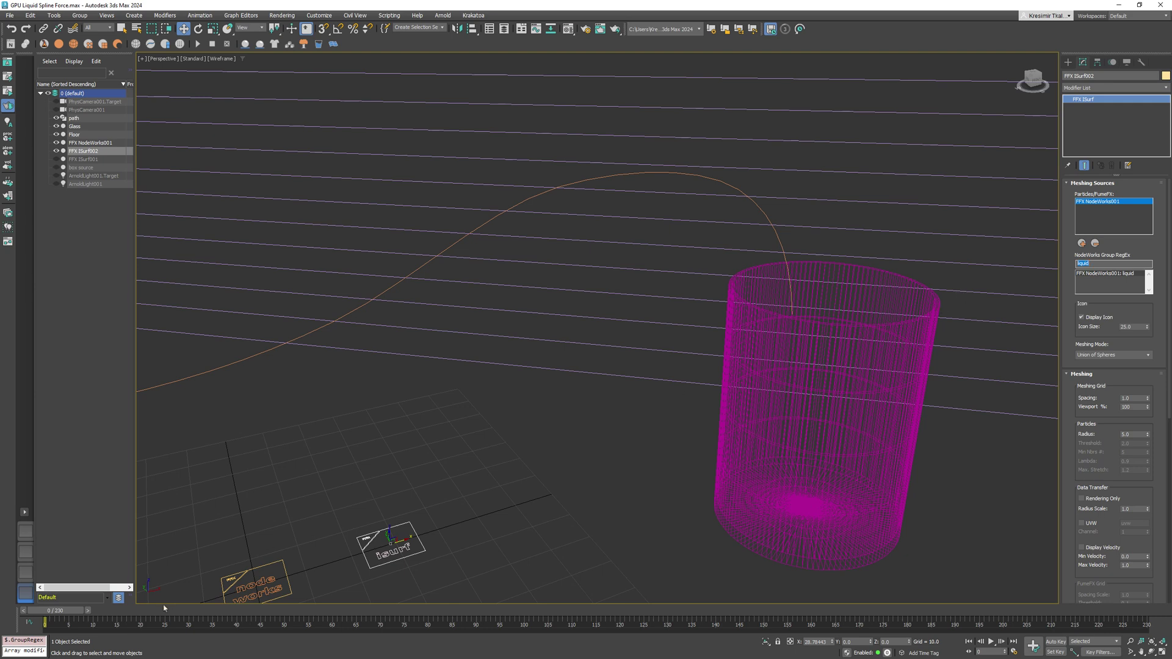
pyautogui.moveTo(112, 615); pyautogui.dragTo(211, 615)
pyautogui.press('w')
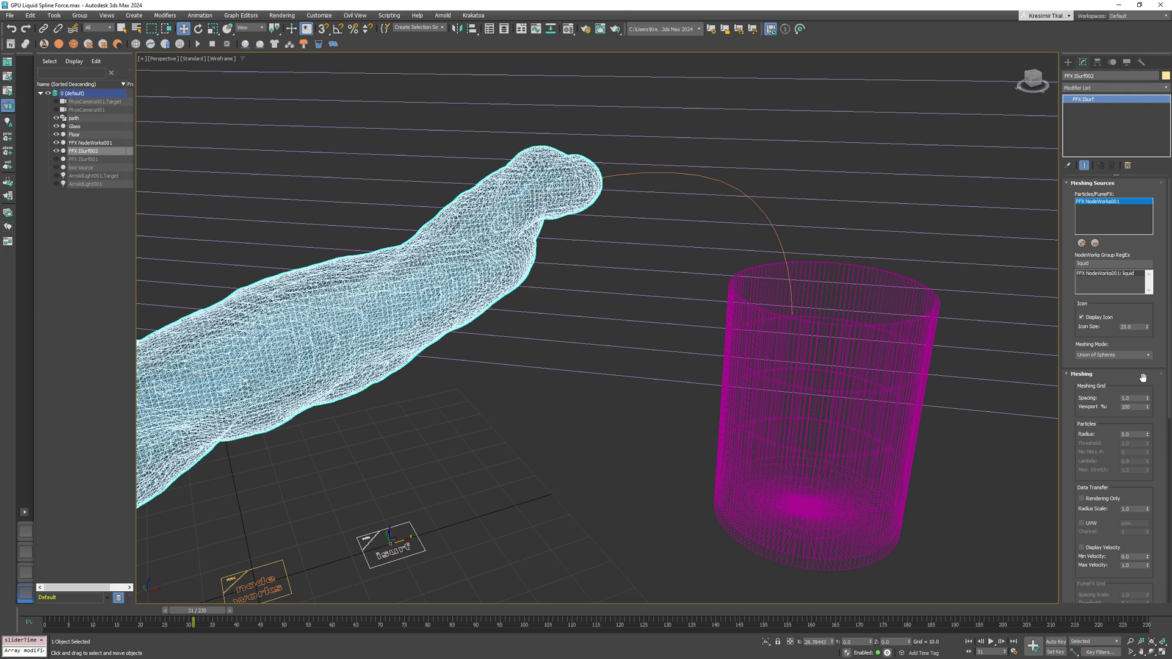
# - Switch the ISurf's meshing mode to Zhu-Bridson and display the viewport shaded
pyautogui.click(1150, 358)
pyautogui.click(1113, 375)
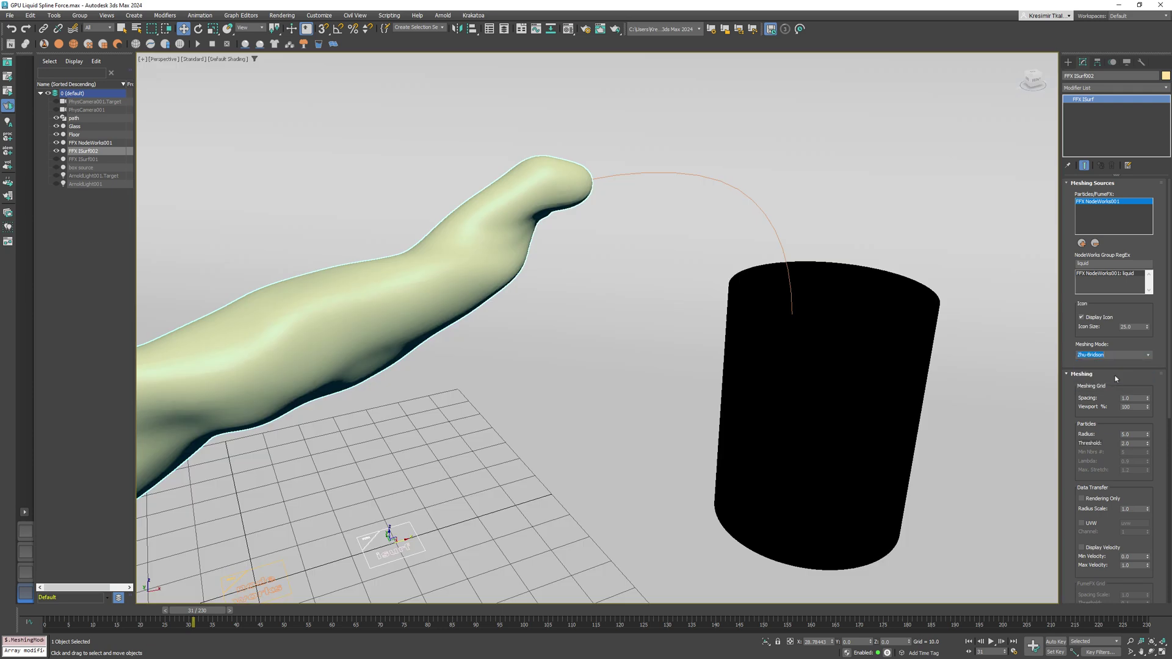
pyautogui.press('F3')
pyautogui.scroll(-2, 1078, 449)
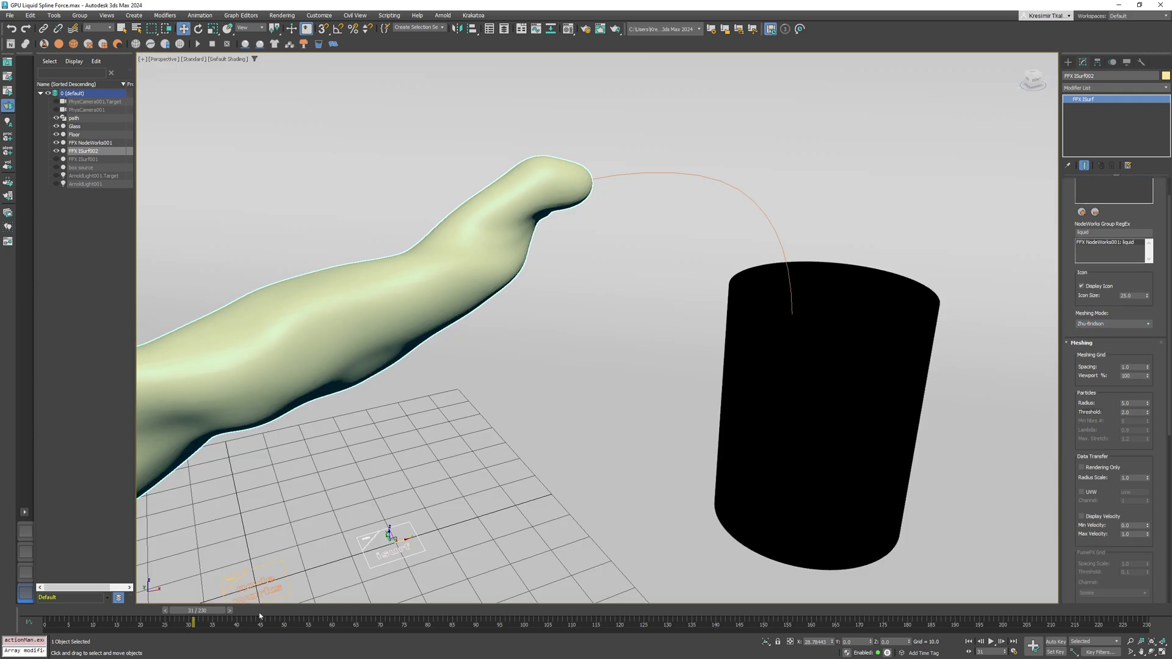
# - Create a FumeFX bounding box helper in the top view around the liquid and glass, about 269 wide, 62 long and 84 high
pyautogui.click(675, 402)
pyautogui.press('t')
pyautogui.click(1068, 62)
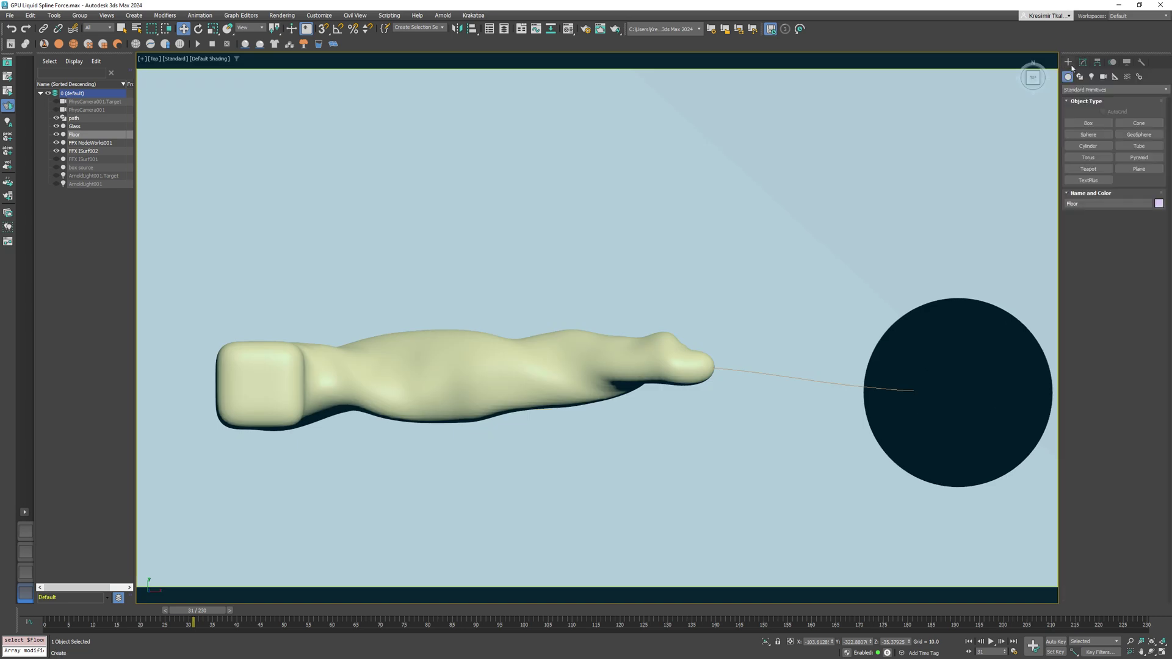
pyautogui.click(1115, 76)
pyautogui.click(1108, 89)
pyautogui.click(1077, 174)
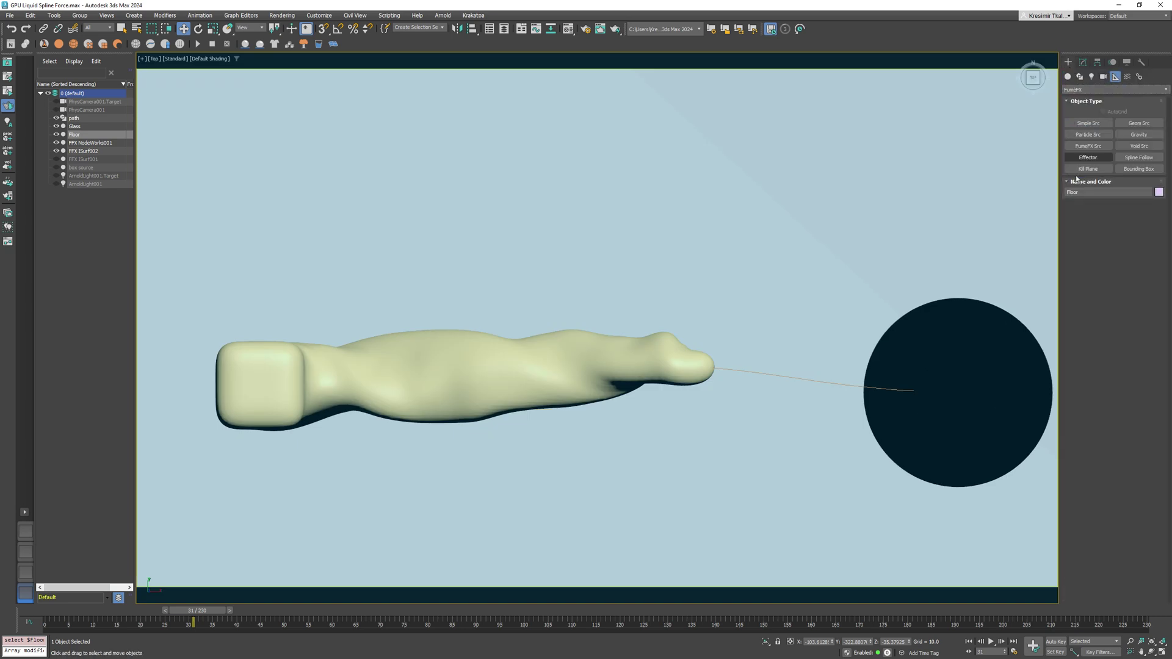
pyautogui.click(1139, 168)
pyautogui.moveTo(198, 311); pyautogui.dragTo(1073, 511)
pyautogui.click(980, 231)
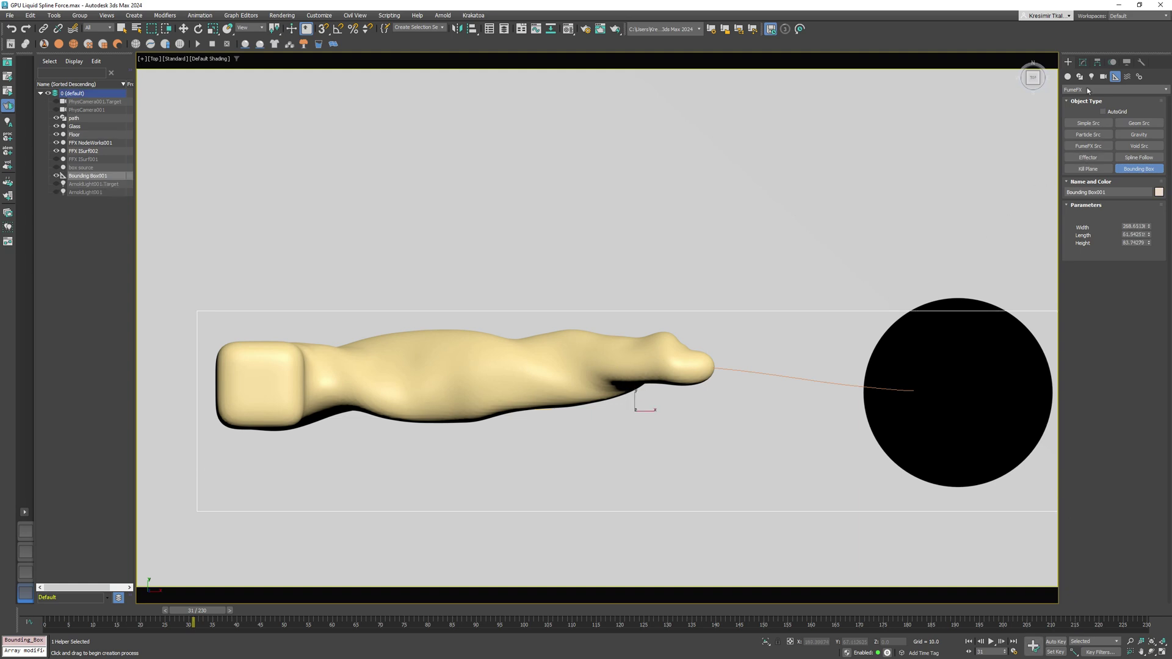
# - Center the bounding box on the liquid in the top view and lower it toward the floor in the front view
pyautogui.click(1083, 62)
pyautogui.moveTo(636, 400); pyautogui.dragTo(637, 379)
pyautogui.press('f')
pyautogui.moveTo(727, 282); pyautogui.dragTo(580, 434, button='middle')
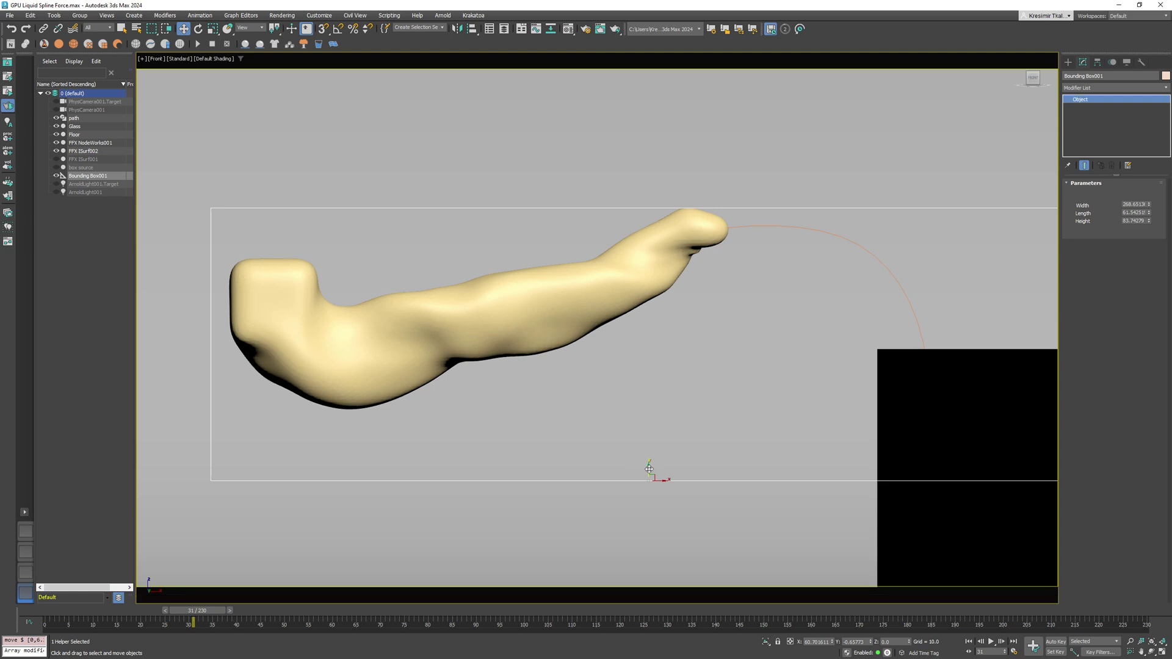
pyautogui.moveTo(650, 469); pyautogui.dragTo(649, 541)
pyautogui.scroll(-4, 649, 542)
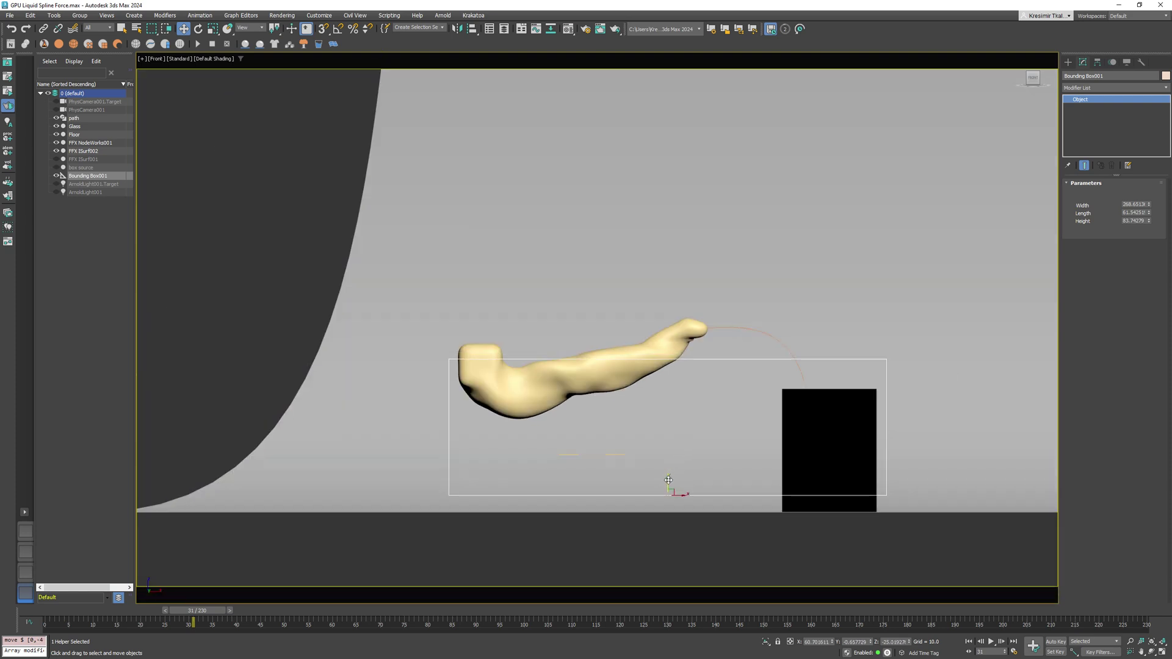
# - Enable the ISurf's boundaries and assign Bounding Box001 as the bounding box
pyautogui.click(670, 355)
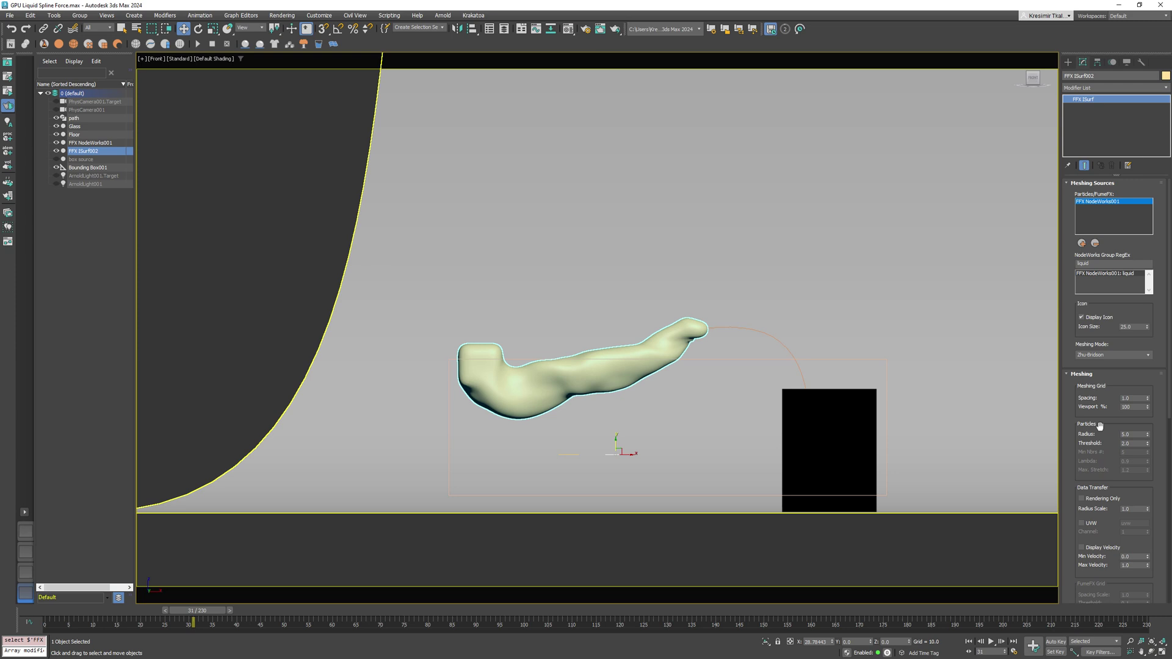
pyautogui.scroll(-3, 1100, 426)
pyautogui.scroll(-3, 1075, 330)
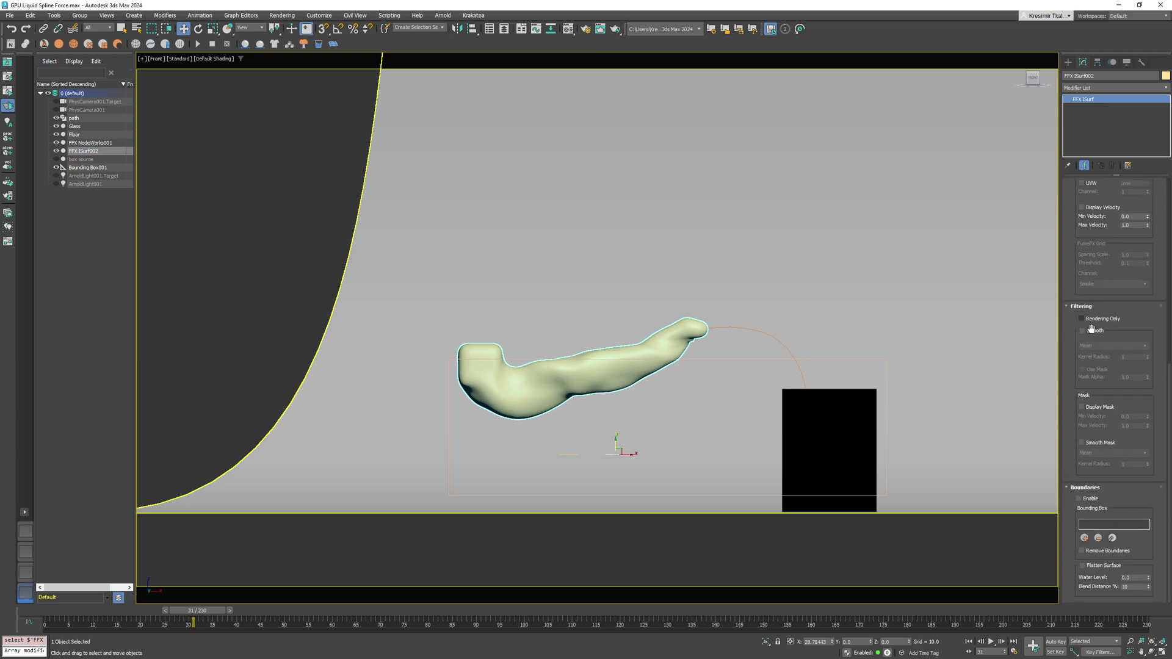
pyautogui.click(1084, 537)
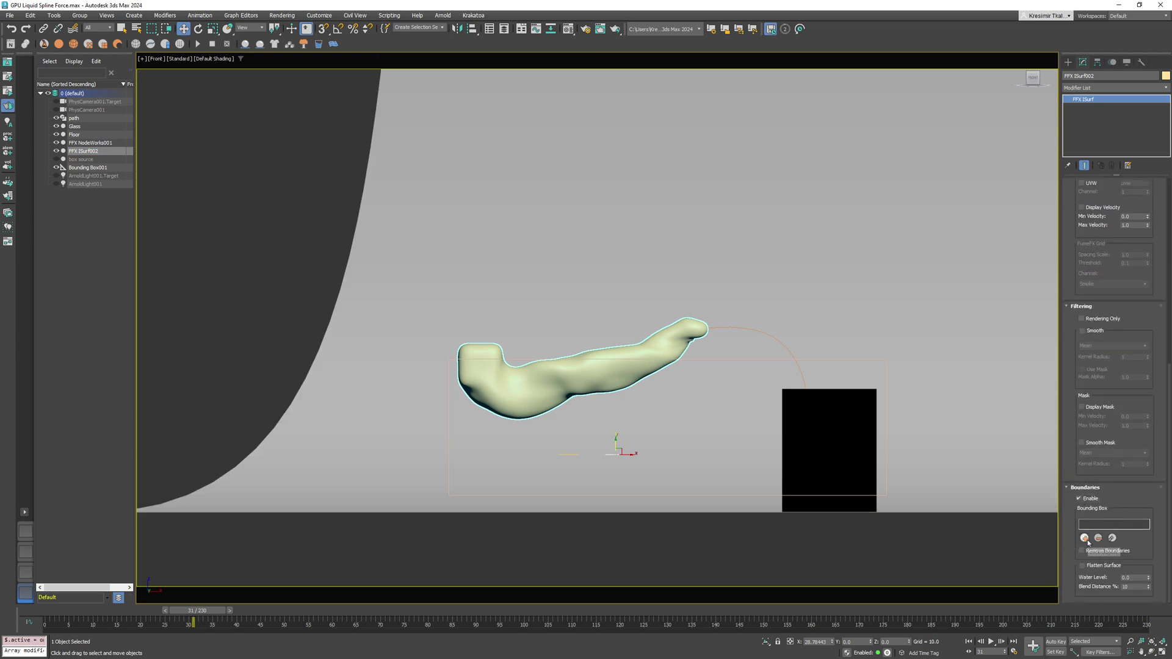
pyautogui.click(758, 495)
# - Lower the bounding box to the glass's base and set its height to 140 so it encloses the liquid
pyautogui.click(668, 492)
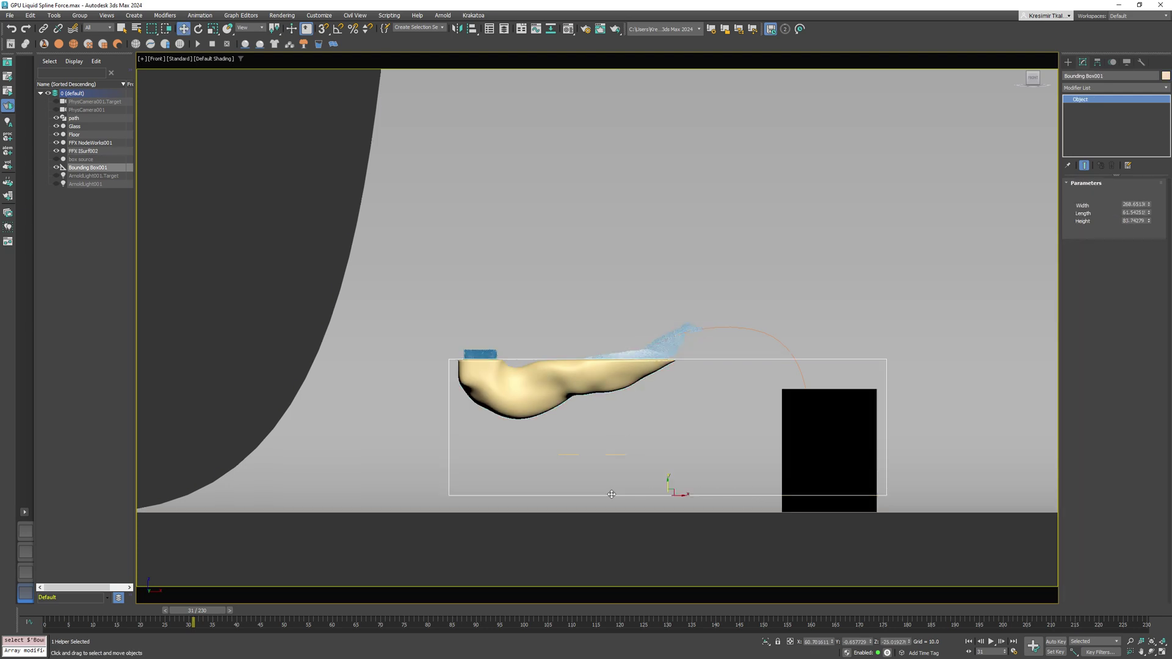
pyautogui.moveTo(669, 489)
pyautogui.mouseDown()
pyautogui.moveTo(672, 340)
pyautogui.moveTo(669, 502)
pyautogui.mouseUp()
pyautogui.moveTo(1142, 221); pyautogui.dragTo(1091, 228)
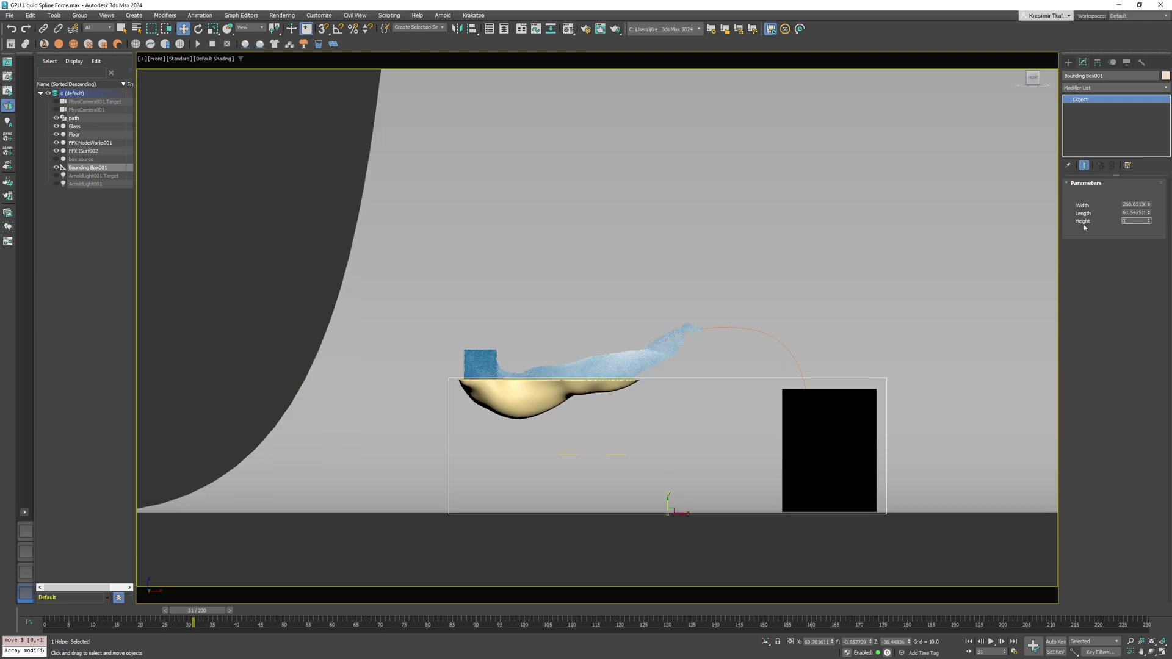
pyautogui.write('100')
pyautogui.press('Return')
pyautogui.write('140')
pyautogui.press('Return')
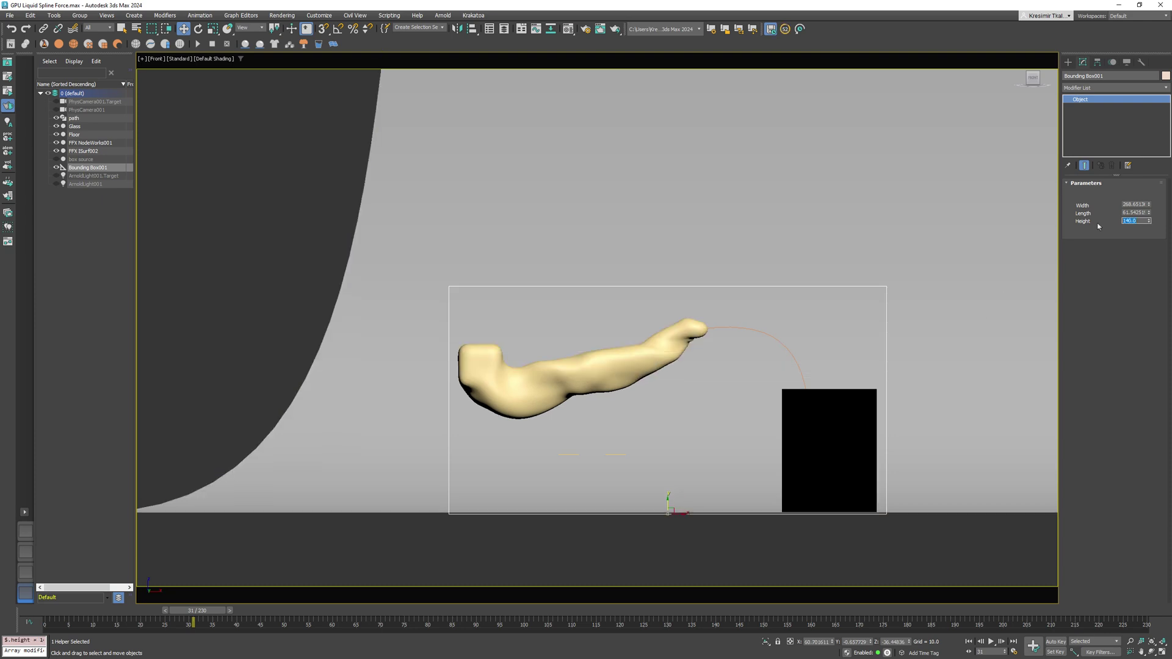
# - In the perspective view, set the ISurf's meshing grid spacing to 0.4 and particle radius to 0.4
pyautogui.click(961, 269)
pyautogui.press('t')
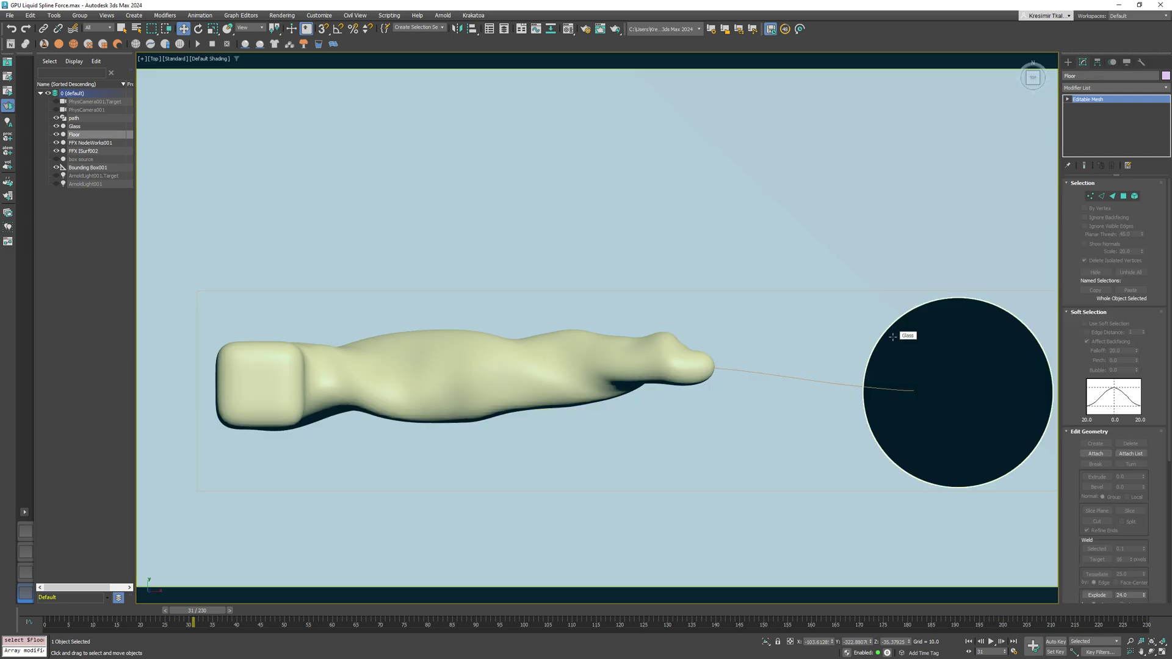
pyautogui.press('p')
pyautogui.keyDown('alt'); pyautogui.moveTo(881, 345); pyautogui.dragTo(849, 336, button='middle'); pyautogui.keyUp('alt')
pyautogui.scroll(-2, 543, 351)
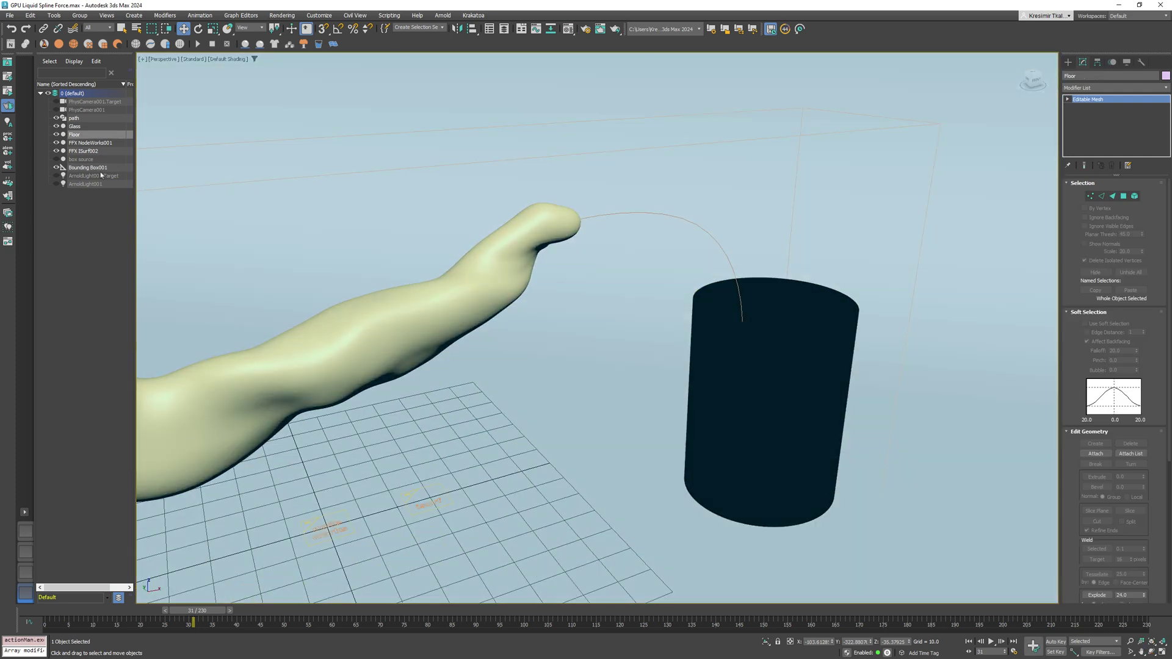
pyautogui.click(476, 299)
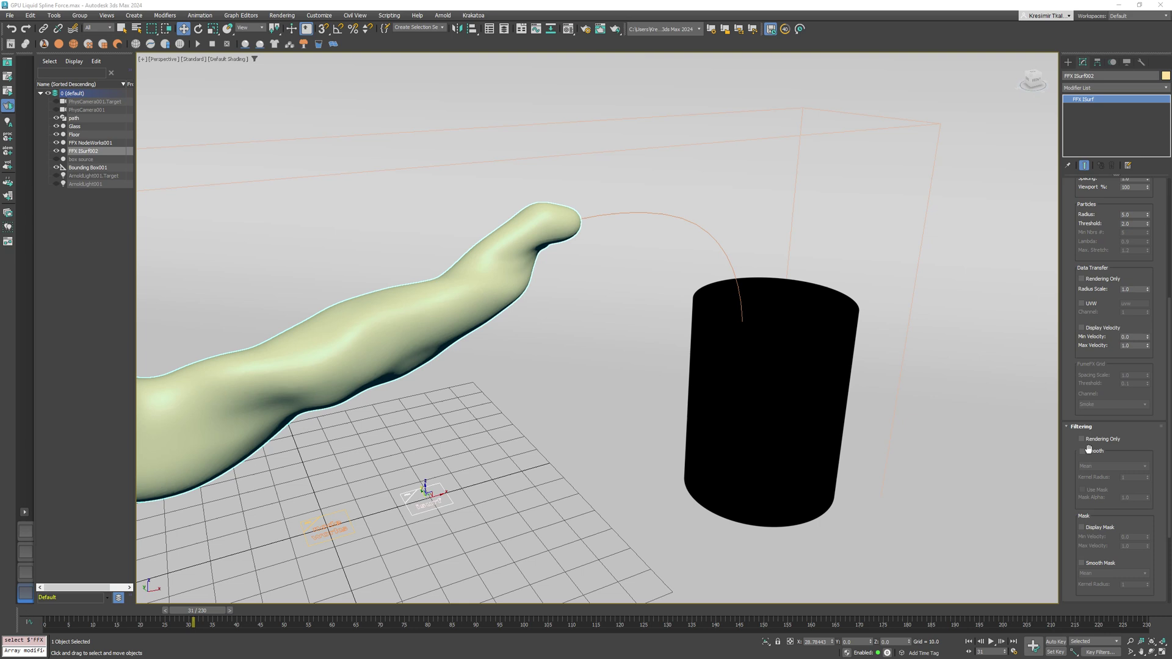
pyautogui.scroll(5, 1081, 449)
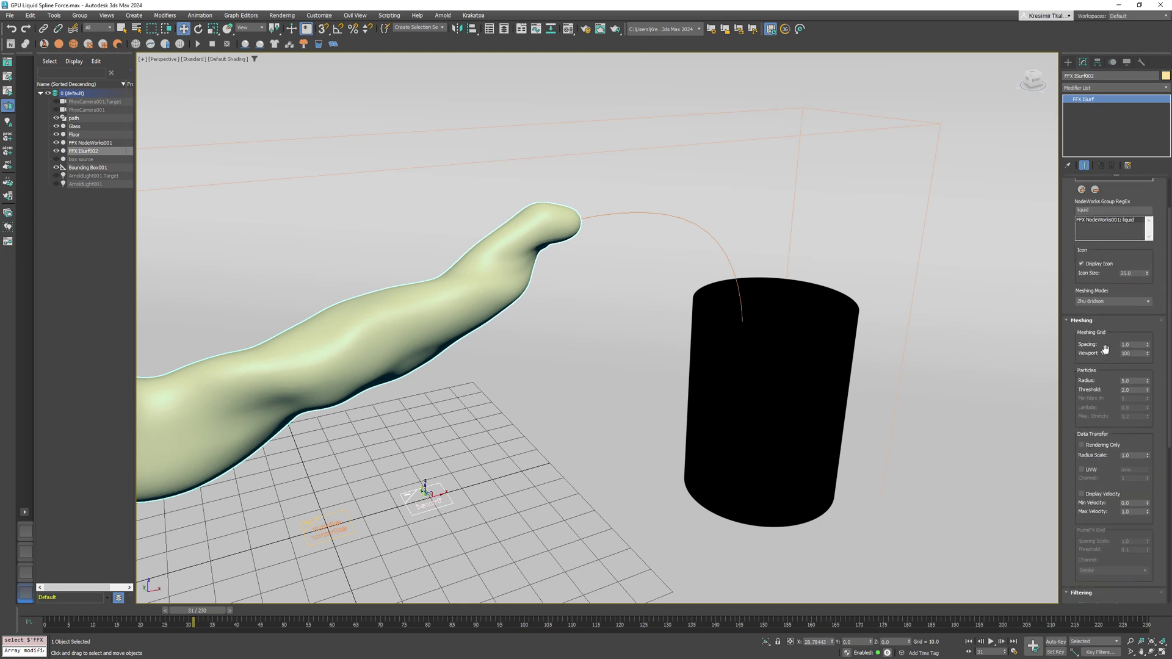
pyautogui.moveTo(1131, 380); pyautogui.dragTo(1114, 383)
pyautogui.moveTo(1132, 345); pyautogui.dragTo(1084, 353)
pyautogui.write('0.4')
pyautogui.press('Return')
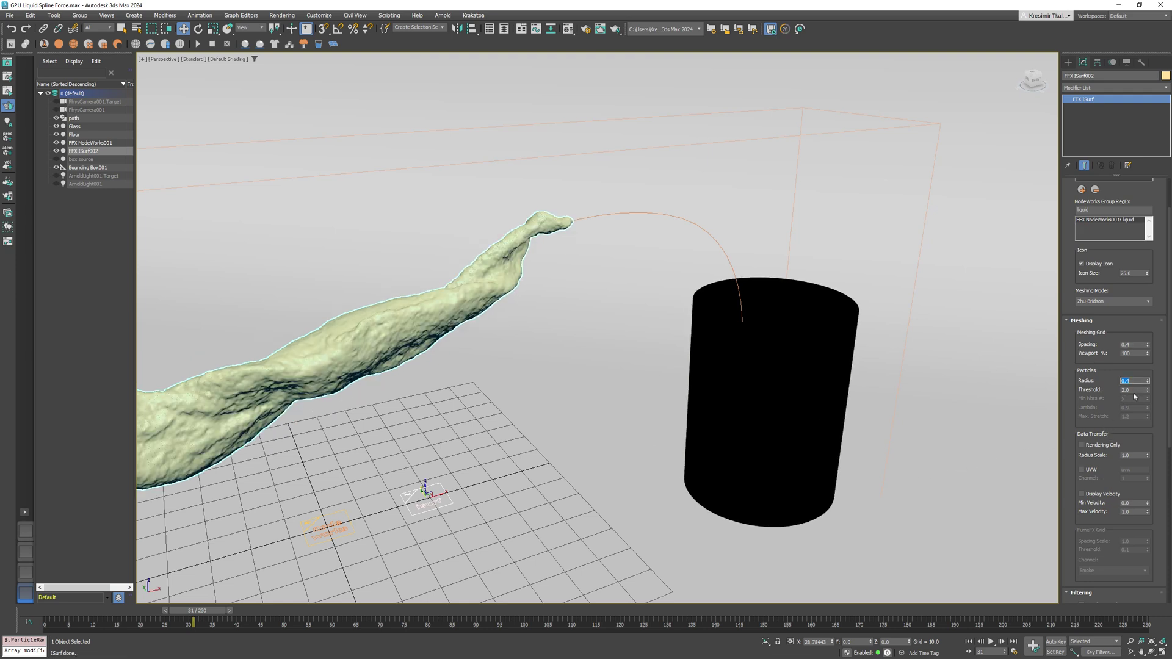
# - Set the ISurf's particle threshold to 6
pyautogui.press('Tab')
pyautogui.write('6')
pyautogui.press('Return')
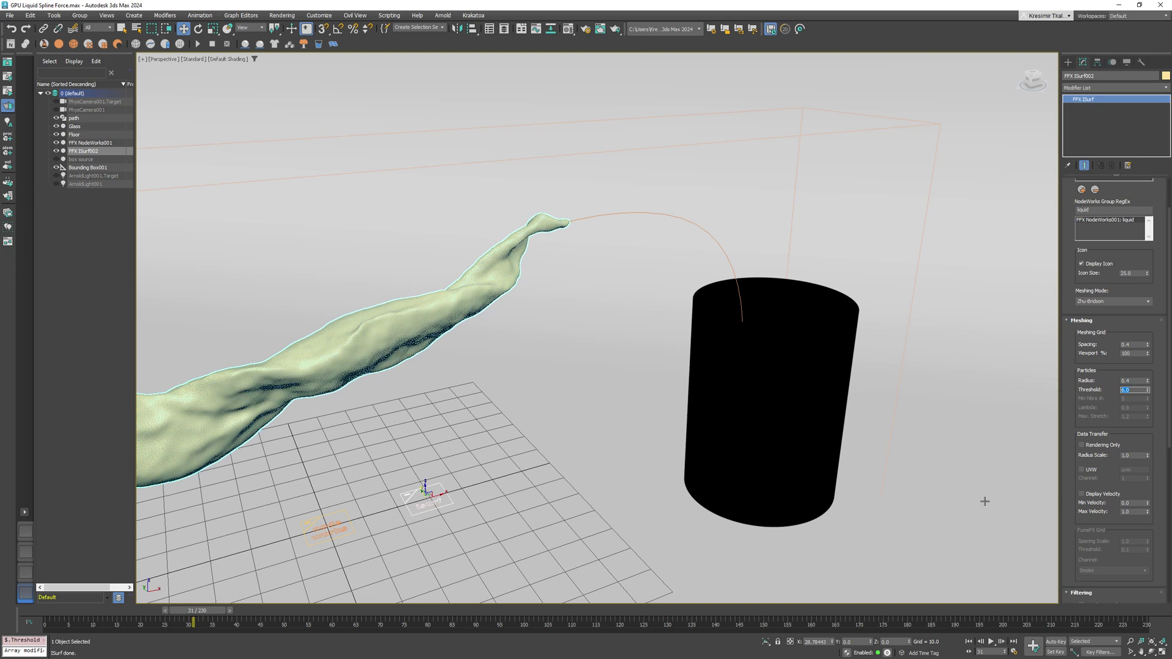
# - Enable the Smooth filter on the ISurf mesh
pyautogui.moveTo(1069, 546); pyautogui.dragTo(1063, 292)
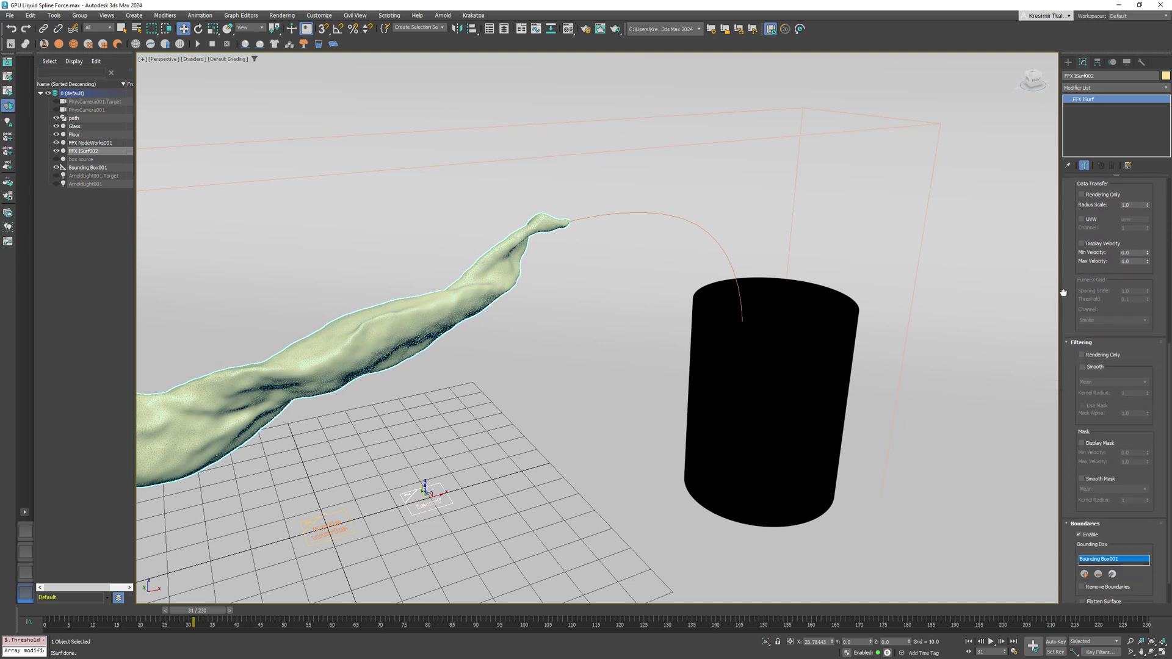
pyautogui.click(1083, 368)
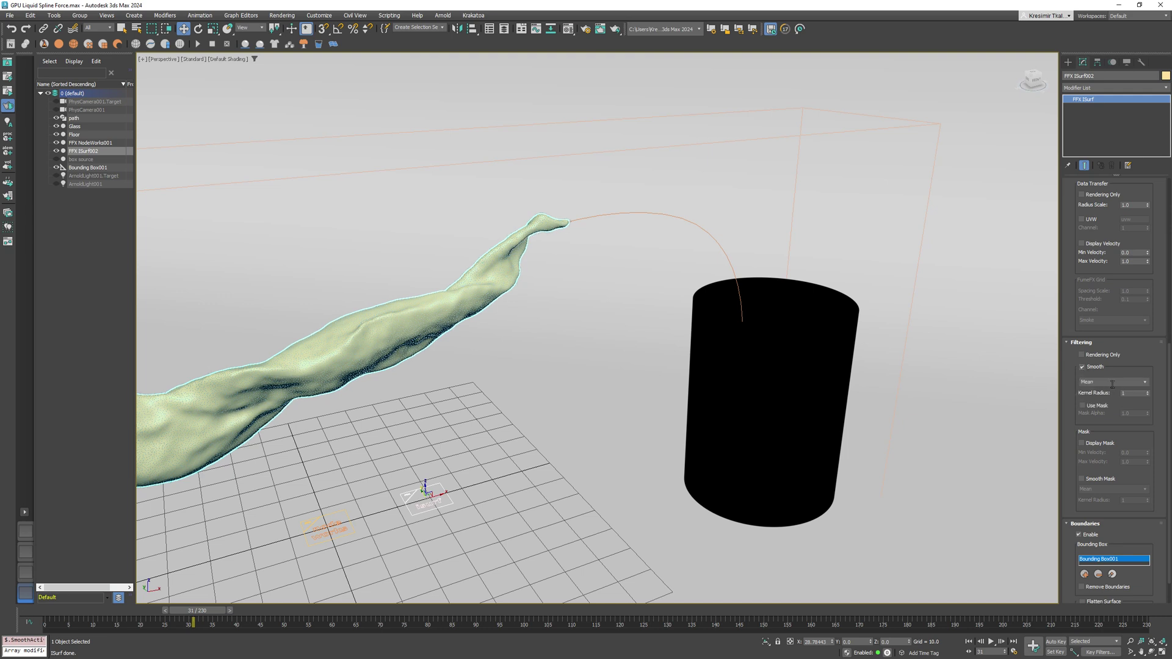
# - Try the Gaussian and Median smoothing filters and a kernel radius of 2, and return to Mean with radius 1
pyautogui.click(1147, 383)
pyautogui.click(1106, 397)
pyautogui.click(1147, 384)
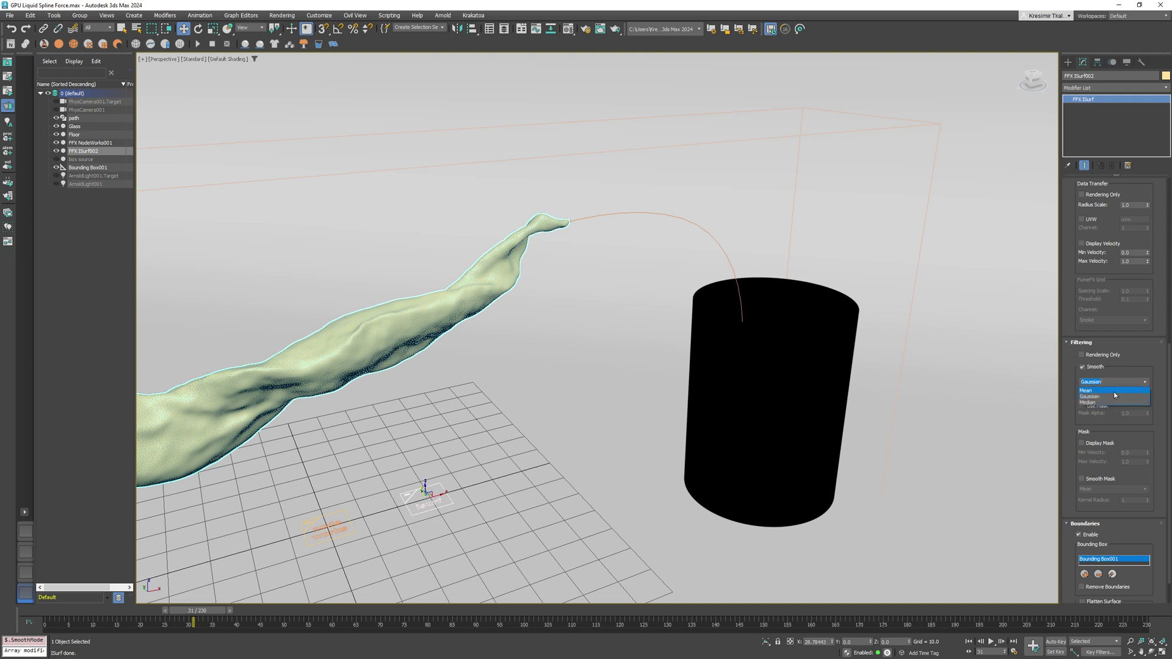
pyautogui.click(1101, 403)
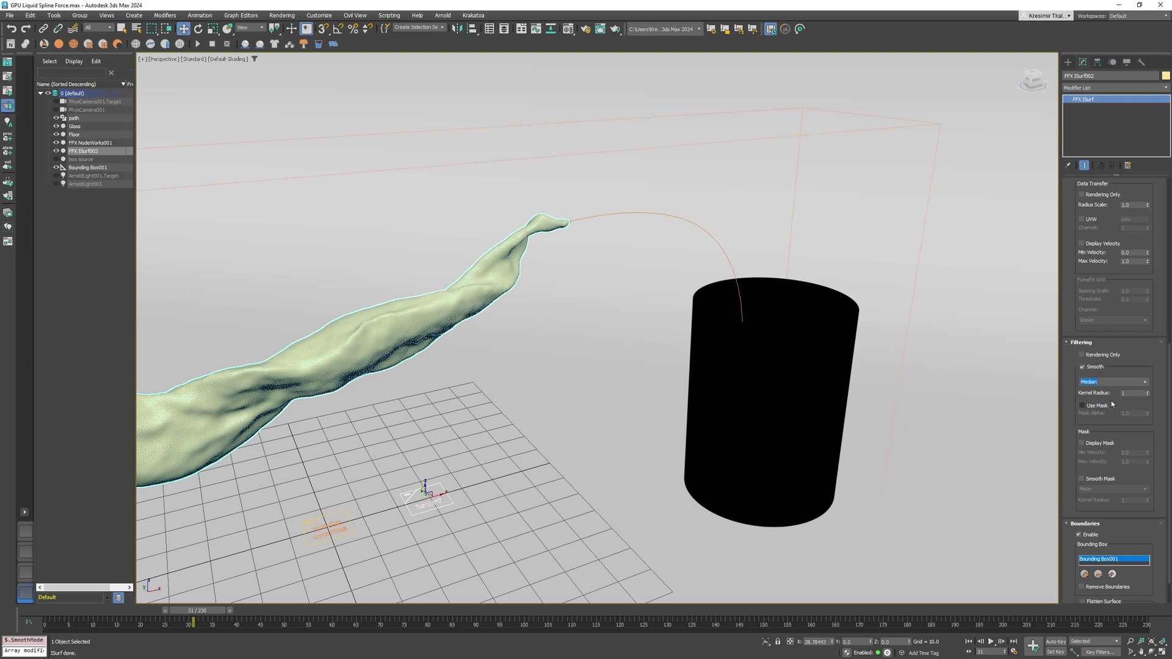
pyautogui.click(1142, 383)
pyautogui.click(1148, 393)
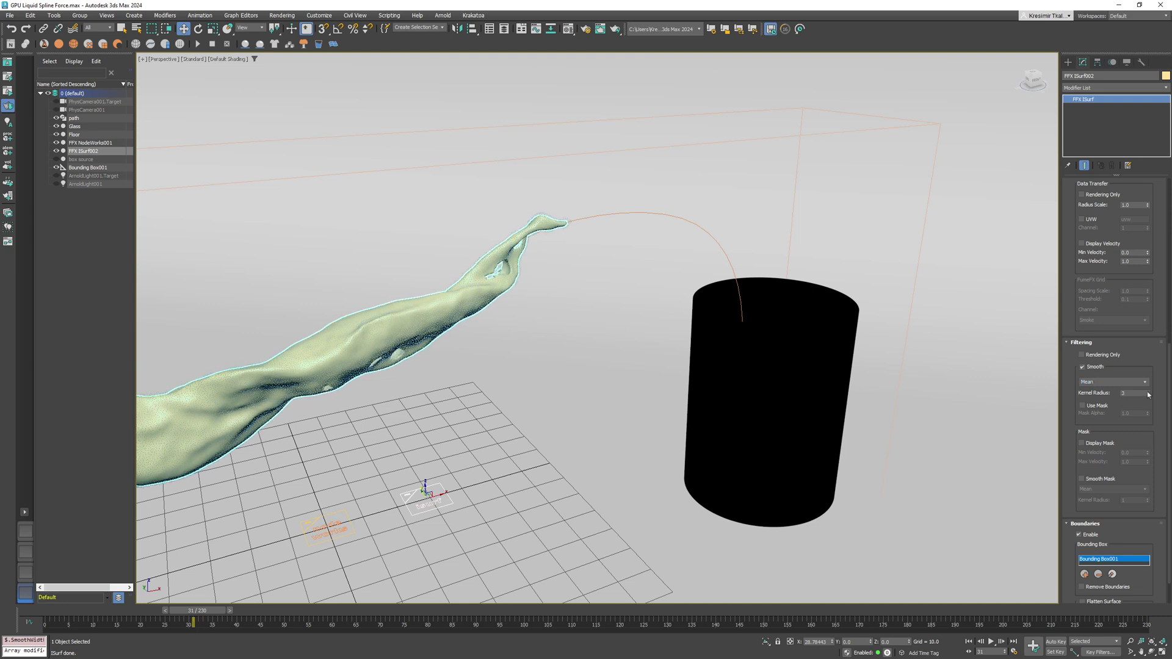
pyautogui.click(1147, 396)
pyautogui.click(1148, 397)
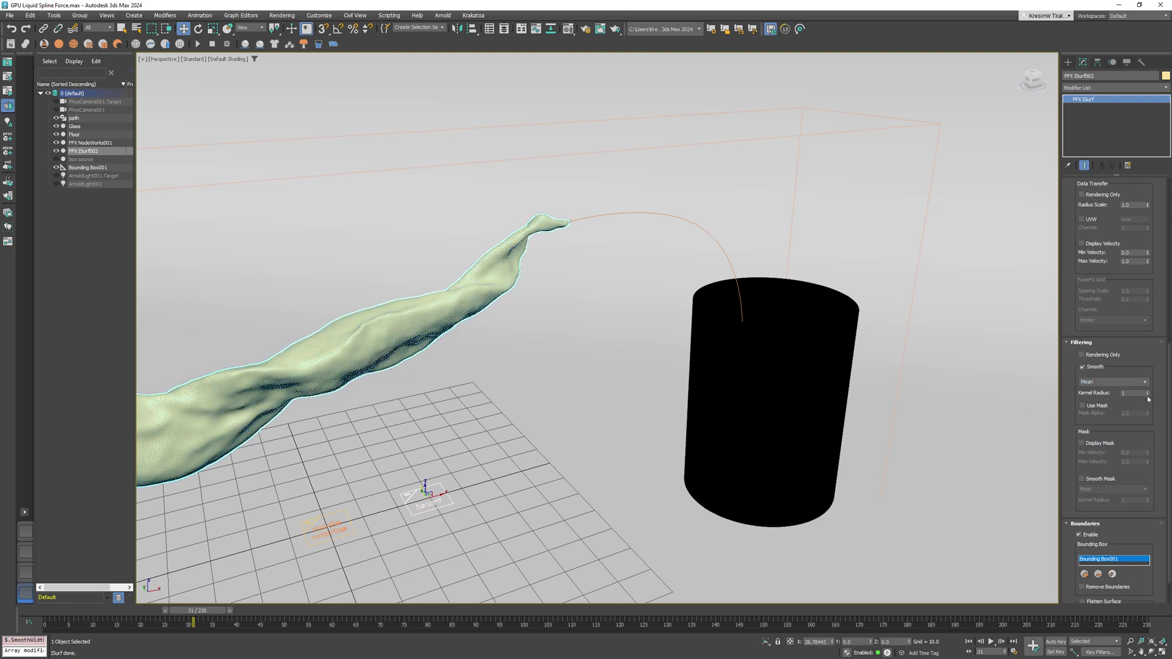
# - Switch the ISurf's smoothing filter to Gaussian, turn Smooth off, and scrub to frame 96 to inspect the unsmoothed mesh
pyautogui.click(1114, 381)
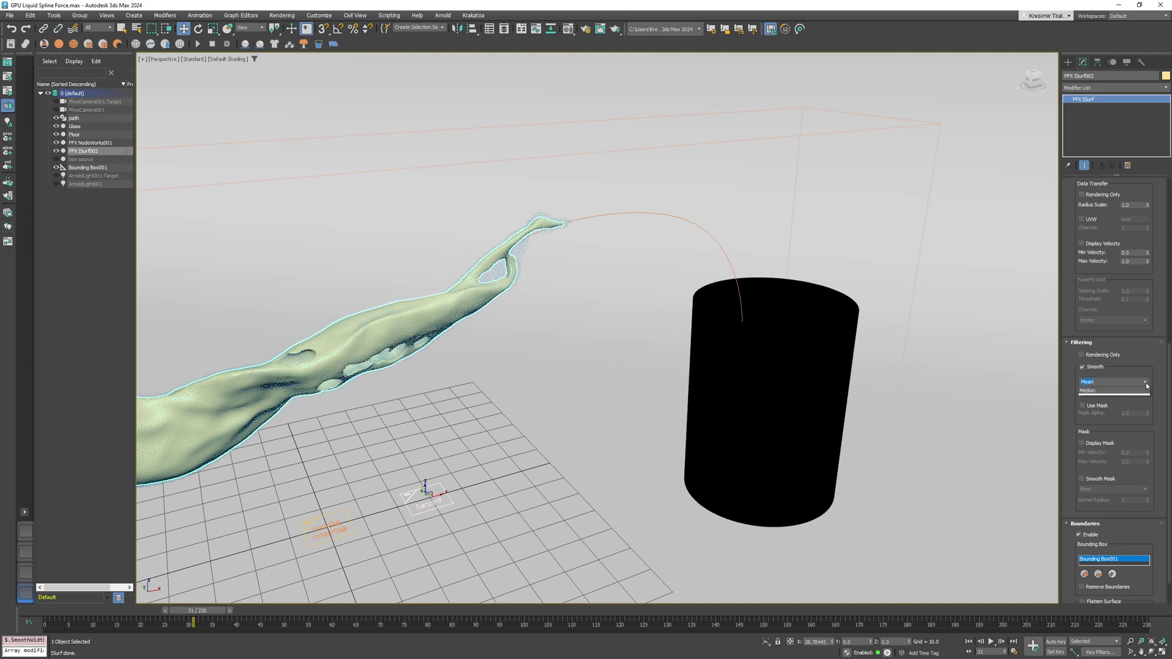
pyautogui.click(1115, 397)
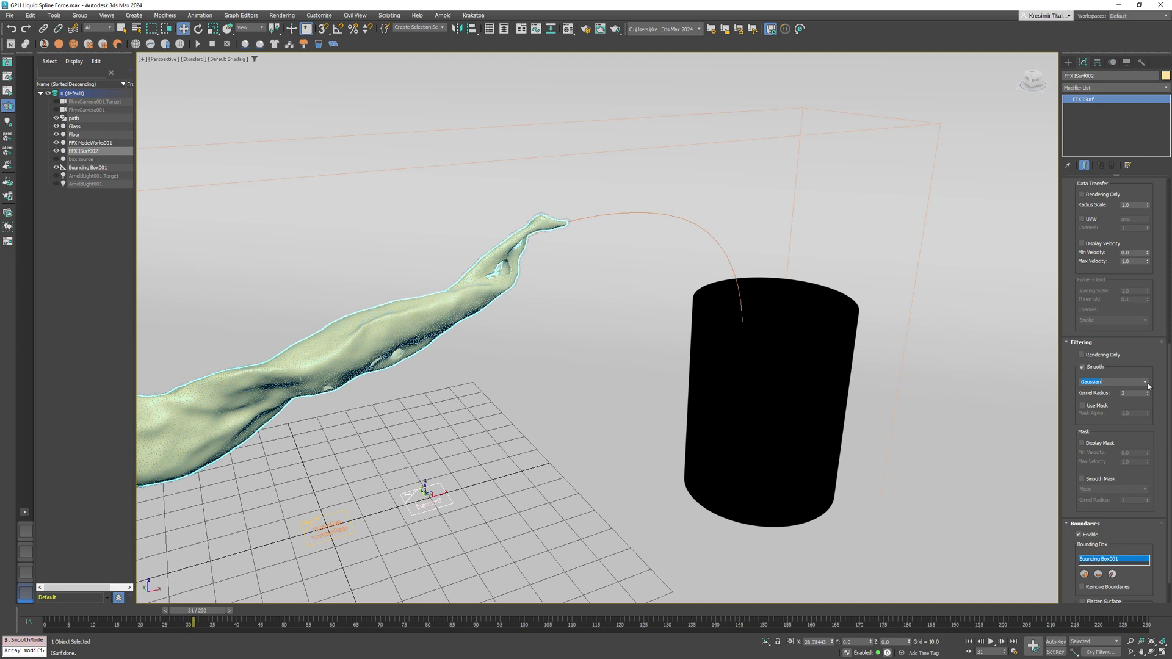
pyautogui.click(1079, 368)
pyautogui.moveTo(197, 610); pyautogui.dragTo(563, 586)
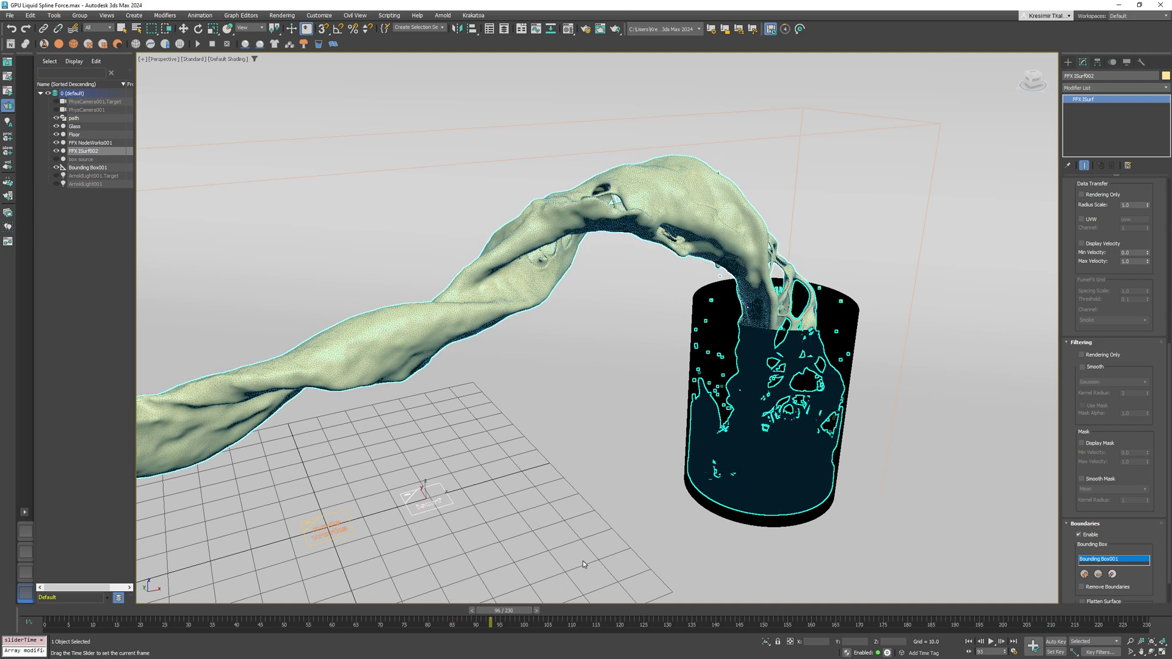
# - Set the animation's end time to frame 400
pyautogui.press('w')
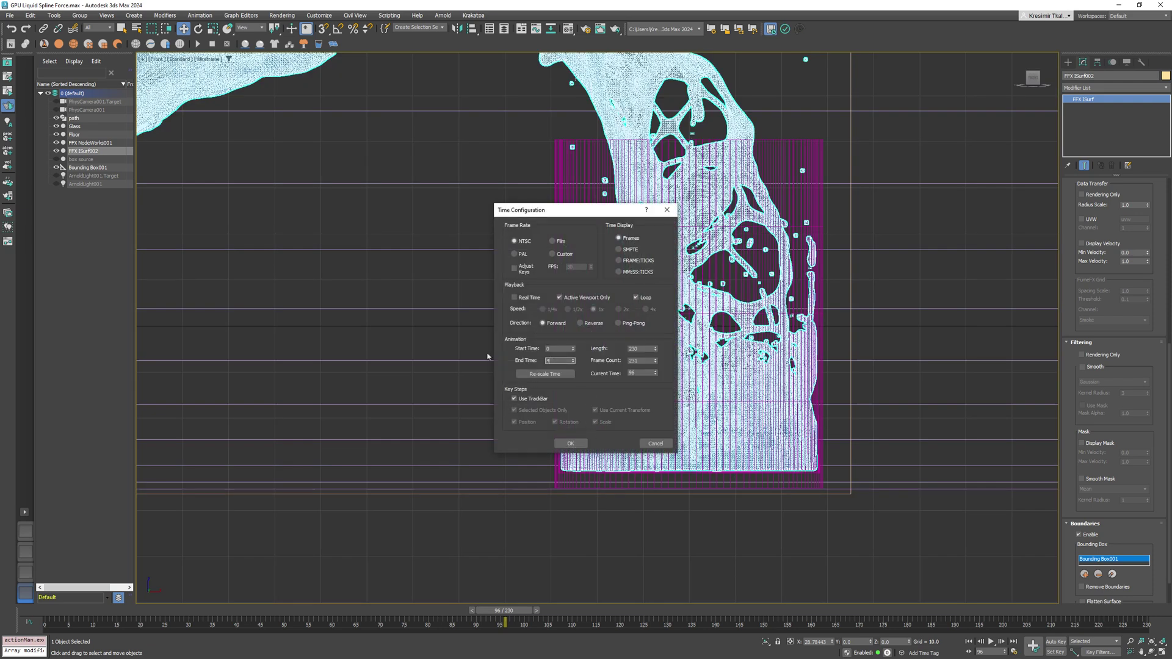
pyautogui.press('Return')
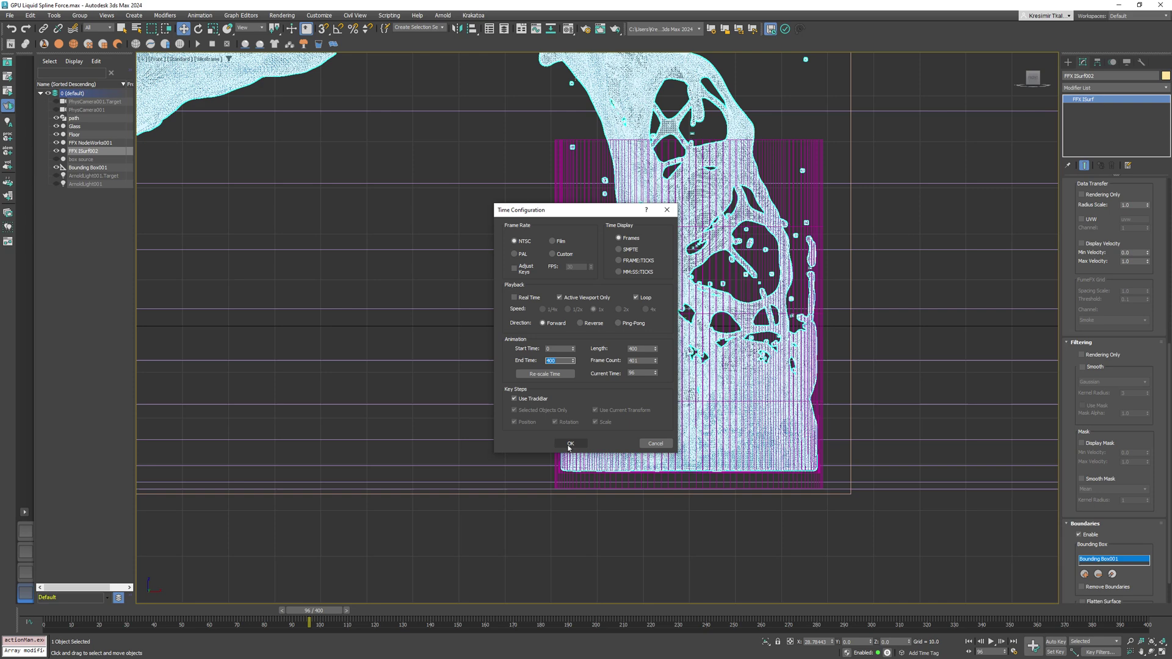
pyautogui.click(570, 444)
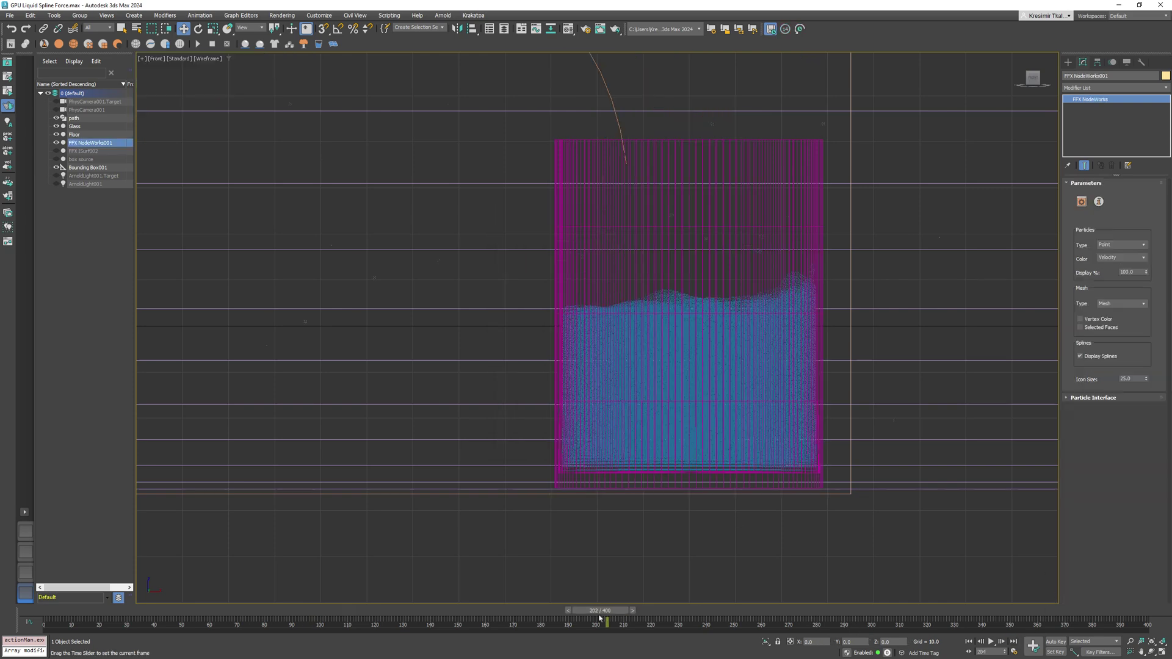
# - Scrub through the extended timeline to review the NodeWorks liquid particles in the front and PhysCamera001 views
pyautogui.moveTo(602, 618); pyautogui.dragTo(1057, 612)
pyautogui.press('w')
pyautogui.scroll(5, 788, 295)
pyautogui.moveTo(955, 612)
pyautogui.mouseDown()
pyautogui.moveTo(653, 613)
pyautogui.moveTo(635, 629)
pyautogui.moveTo(611, 624)
pyautogui.mouseUp()
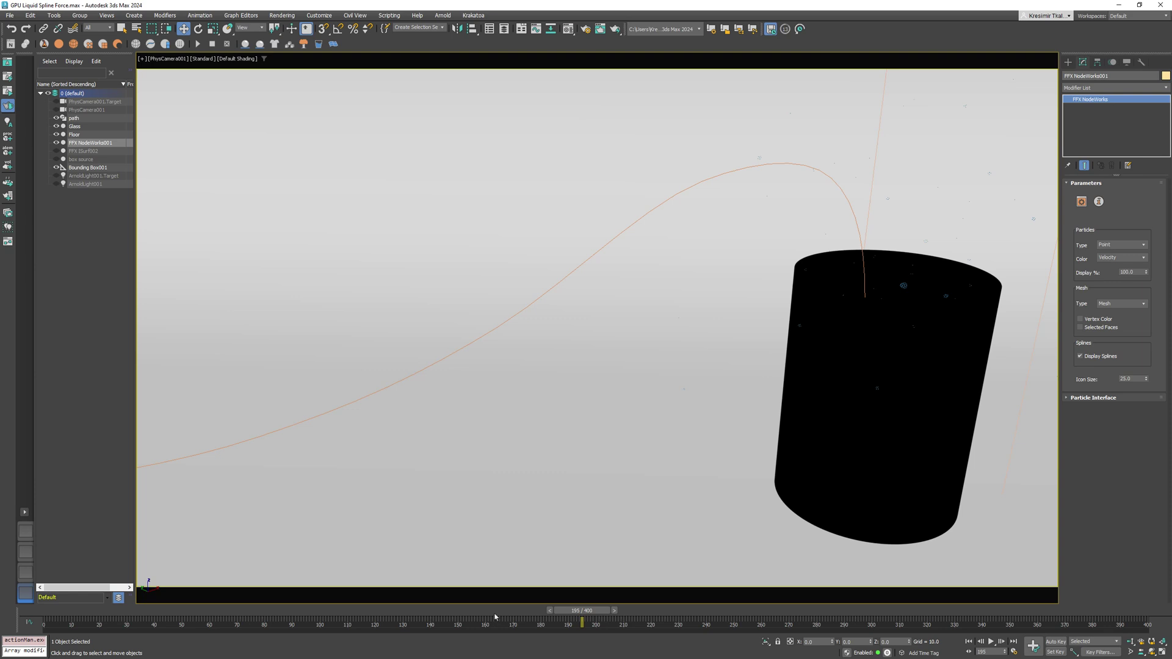
pyautogui.moveTo(544, 613); pyautogui.dragTo(802, 602)
pyautogui.press('w')
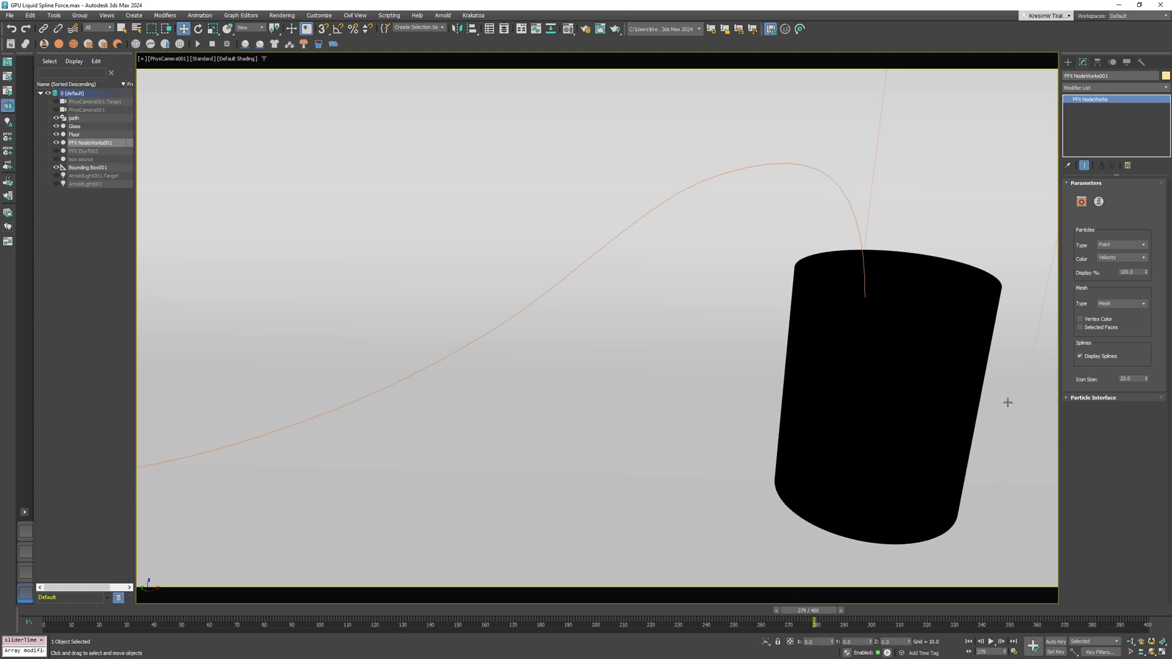